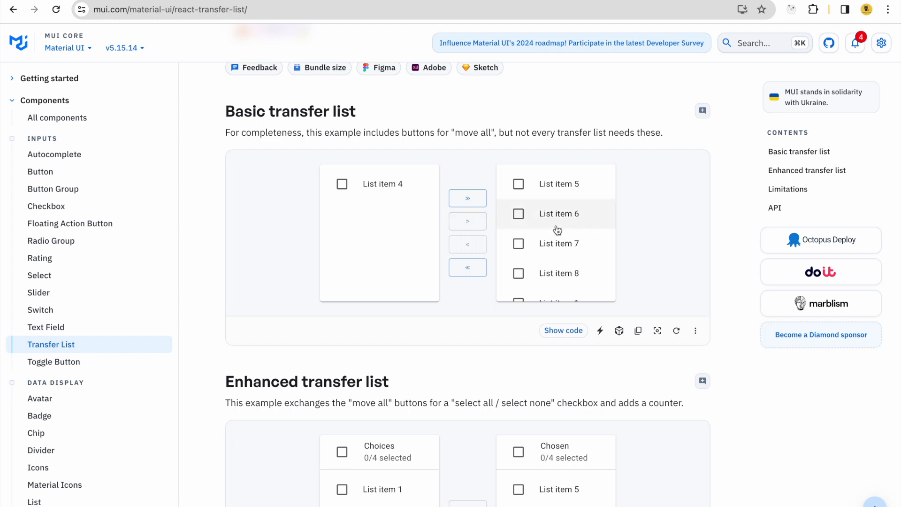
# Try out the Enhanced transfer list demo by moving all Chosen items to Choices and all Choices items back to Chosen
pyautogui.scroll(1, 559, 227)
pyautogui.scroll(-2, 561, 228)
pyautogui.scroll(-4, 561, 228)
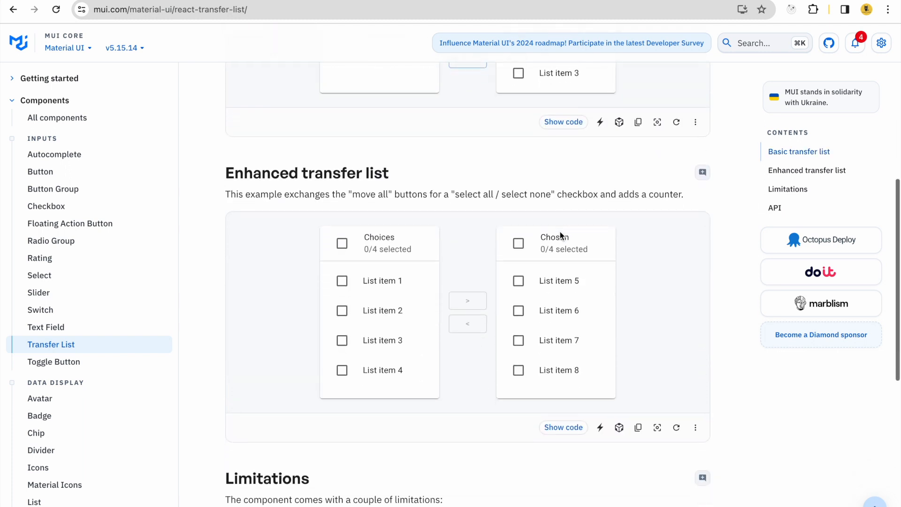
pyautogui.click(518, 244)
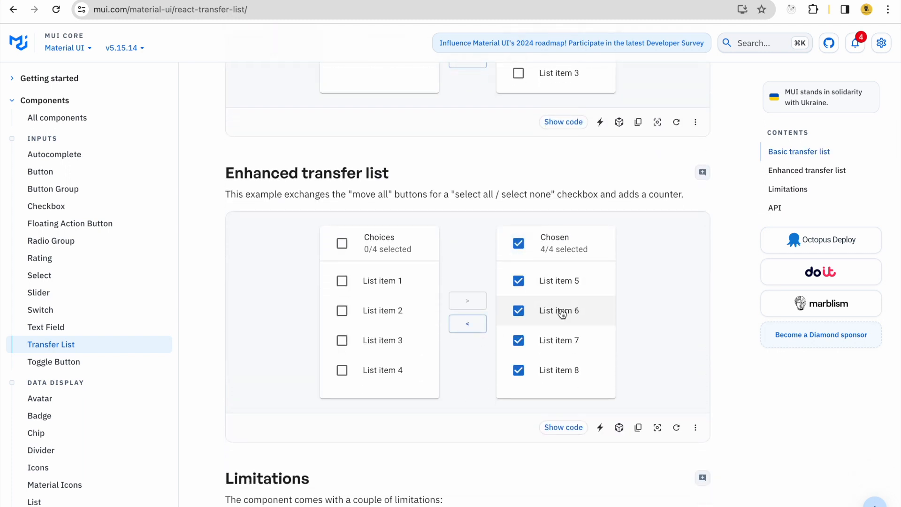
pyautogui.click(477, 325)
pyautogui.scroll(-3, 405, 295)
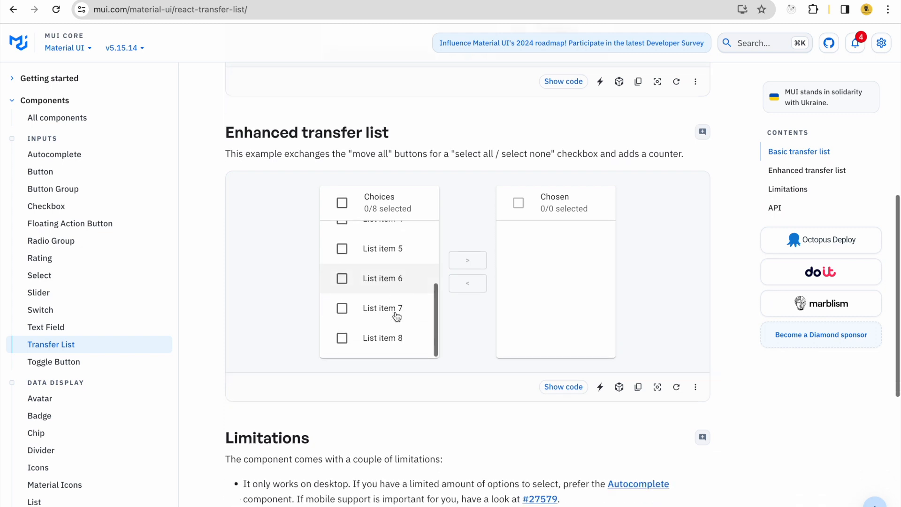
pyautogui.scroll(2, 396, 314)
pyautogui.click(342, 203)
pyautogui.click(468, 265)
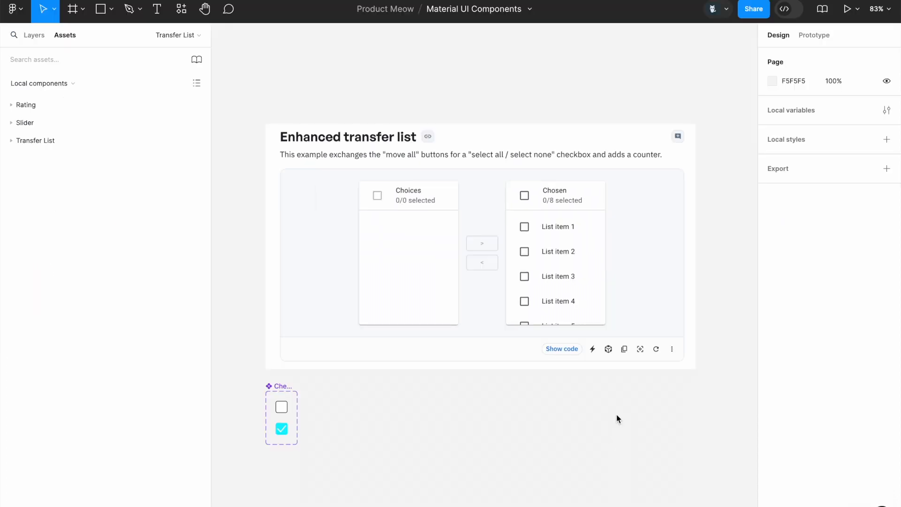
pyautogui.scroll(-2, 579, 414)
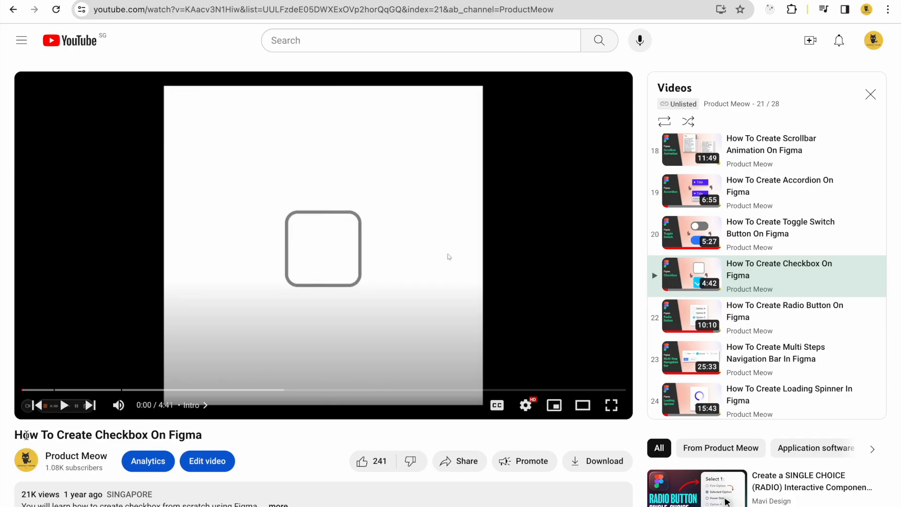
pyautogui.scroll(-4, 239, 438)
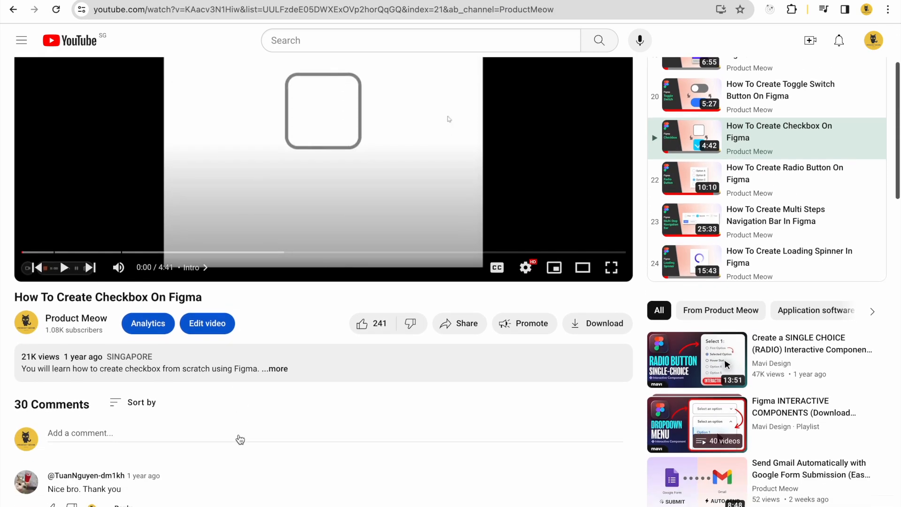
pyautogui.scroll(-1, 318, 366)
pyautogui.scroll(4, 318, 366)
pyautogui.scroll(1, 318, 366)
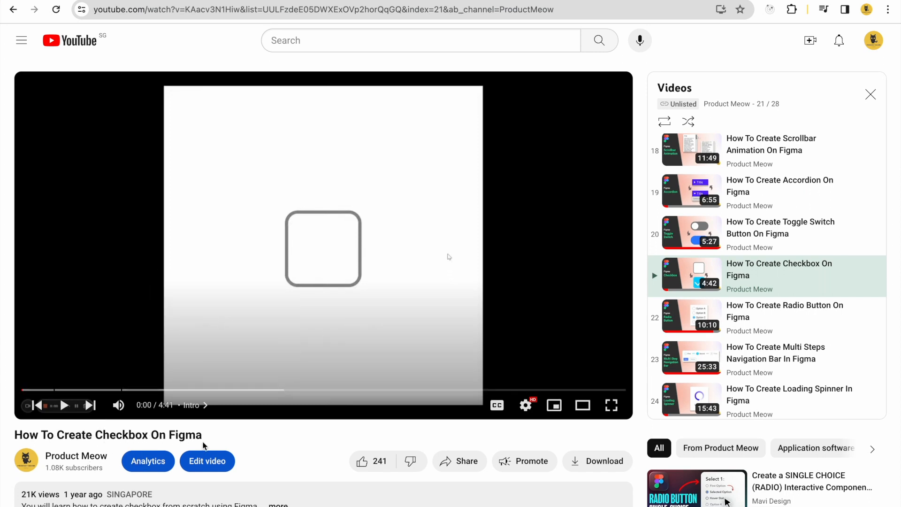
# Switch to the Figma file, search the assets for "checkbox", and place a Checkbox New instance below the reference image
pyautogui.press('super+Tab')
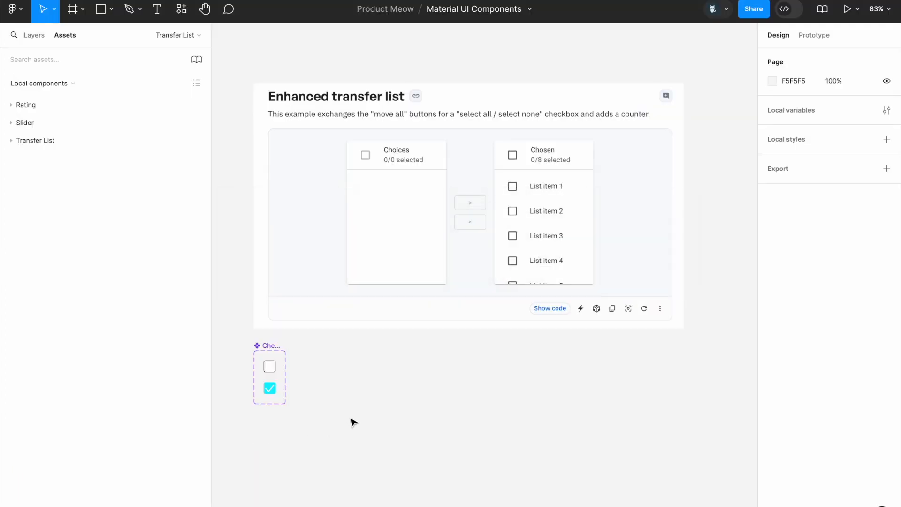
pyautogui.scroll(-2, 353, 421)
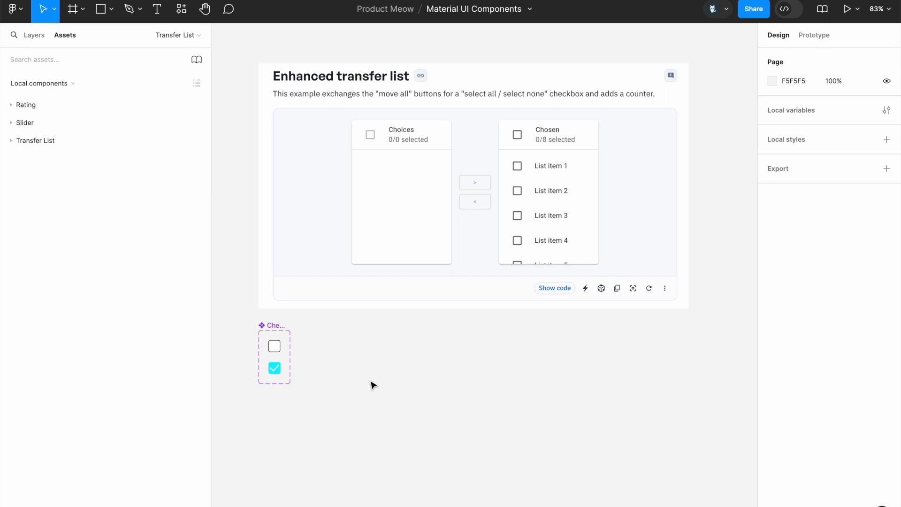
pyautogui.click(279, 332)
pyautogui.click(71, 61)
pyautogui.write('checkbox')
pyautogui.moveTo(36, 133); pyautogui.dragTo(370, 337)
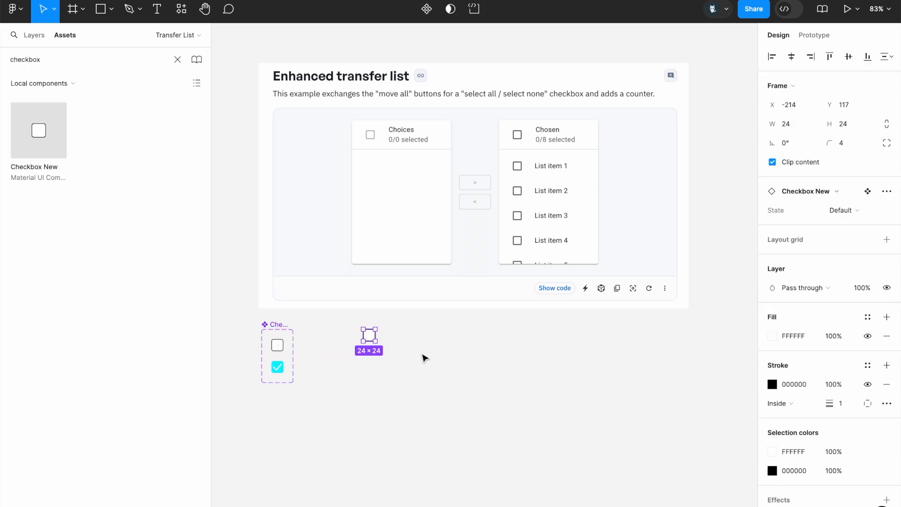
# Add the text "List item 1" beside the placed checkbox and centre it vertically with the checkbox
pyautogui.click(157, 9)
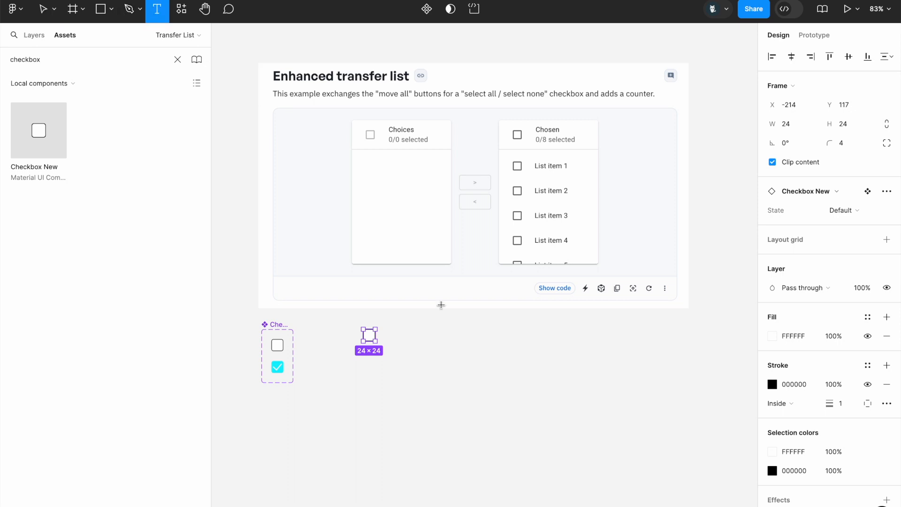
pyautogui.click(398, 337)
pyautogui.write('dsada')
pyautogui.write('List item 1')
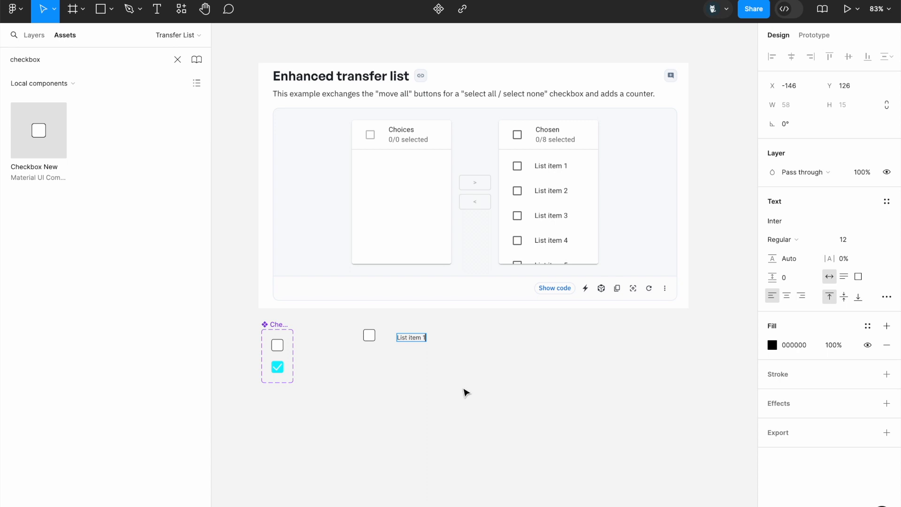
pyautogui.press('Escape')
pyautogui.moveTo(368, 336); pyautogui.dragTo(413, 344)
pyautogui.click(416, 341)
# Wrap the checkbox and its "List item 1" label in a horizontal auto layout with 16 spacing
pyautogui.scroll(5, 415, 348)
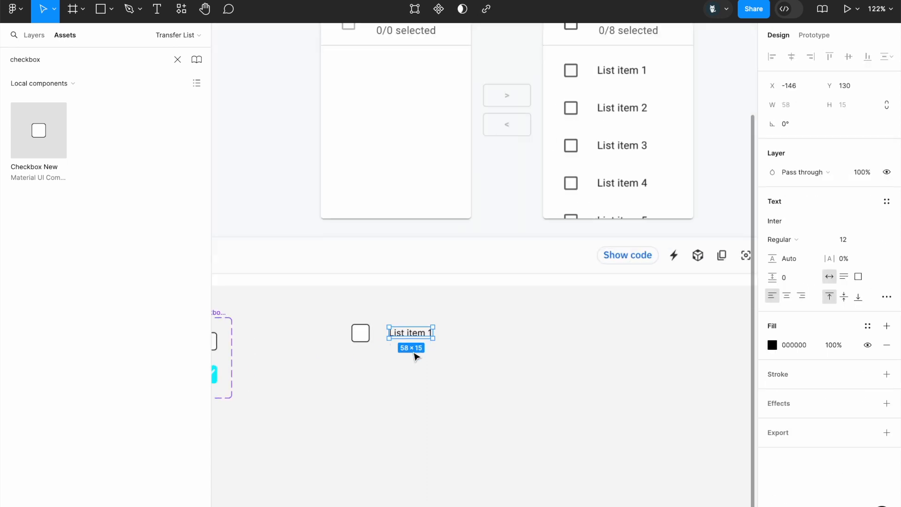
pyautogui.hscroll(-2, 412, 353)
pyautogui.scroll(1, 412, 353)
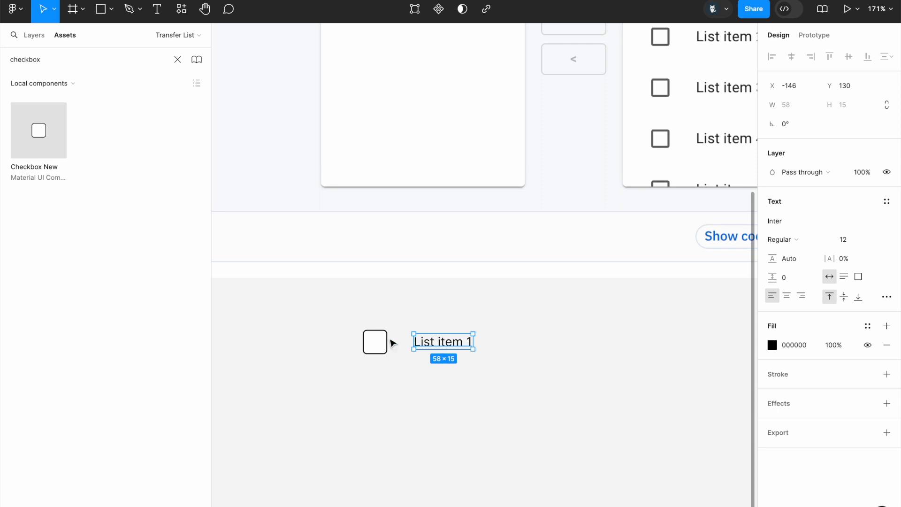
pyautogui.keyDown('shift'); pyautogui.click(385, 343); pyautogui.keyUp('shift')
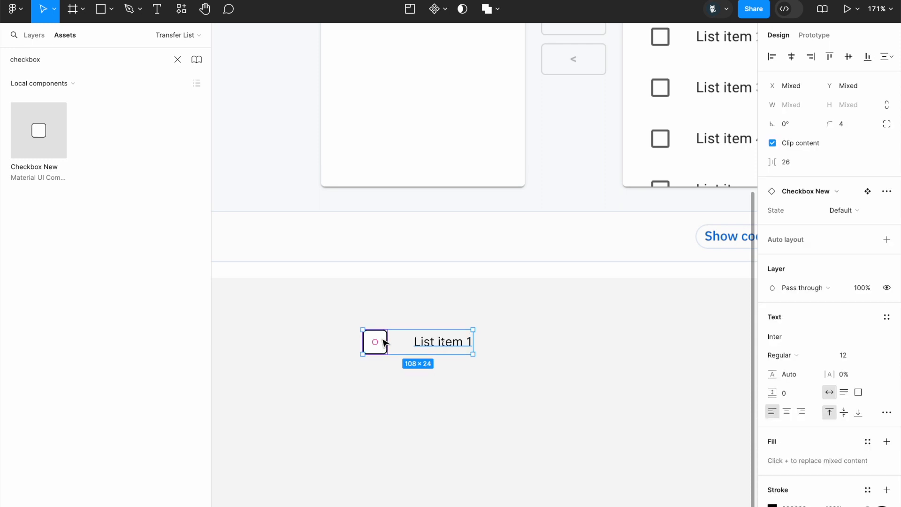
pyautogui.rightClick(442, 348)
pyautogui.click(472, 377)
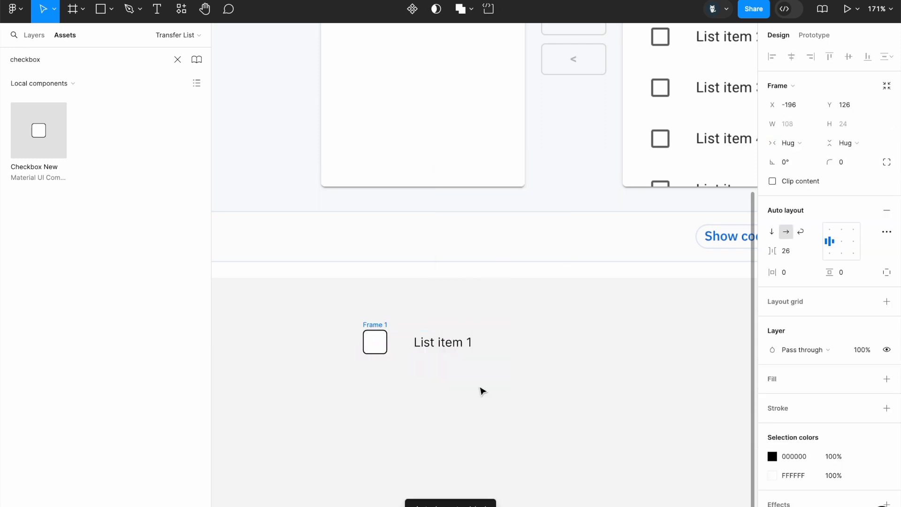
pyautogui.click(789, 252)
pyautogui.write('16')
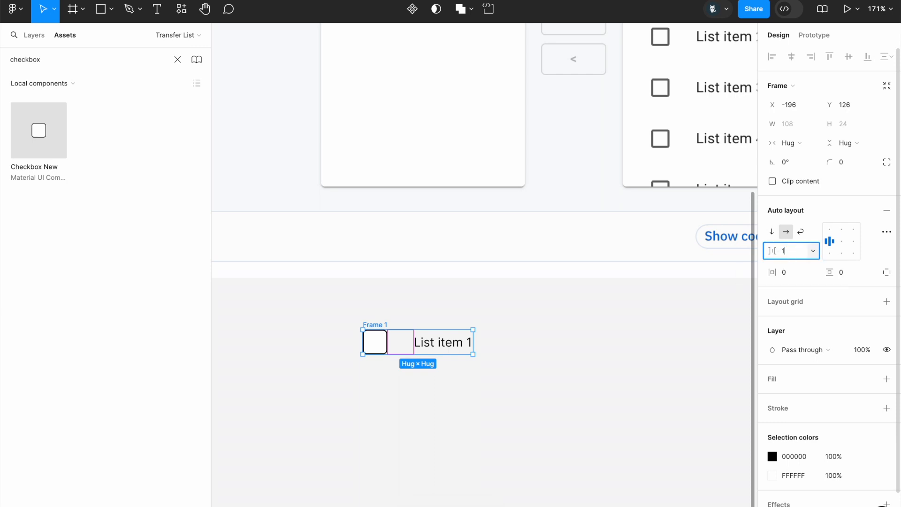
pyautogui.press('Return')
pyautogui.click(540, 373)
# Move the list item row down to about X -198, Y 201, and stack two copies beneath it with 22 spacing
pyautogui.scroll(-5, 475, 362)
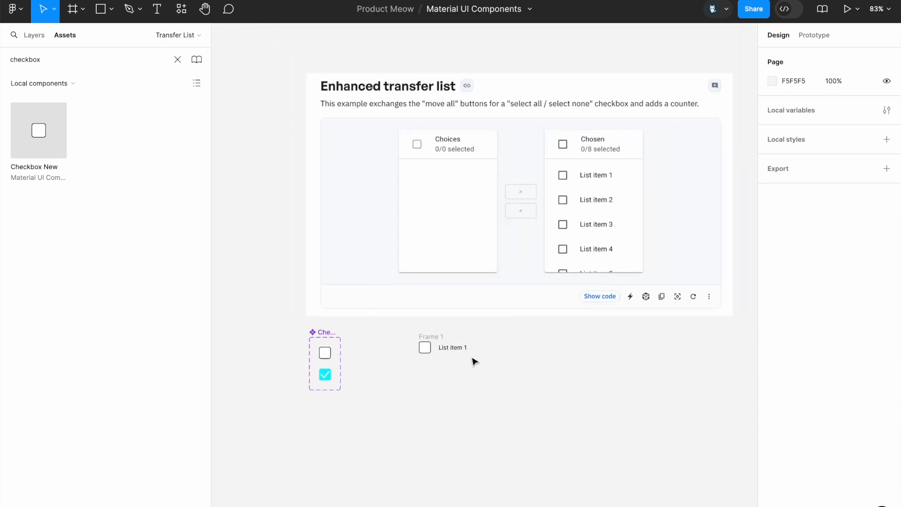
pyautogui.click(432, 341)
pyautogui.moveTo(432, 340); pyautogui.dragTo(431, 370)
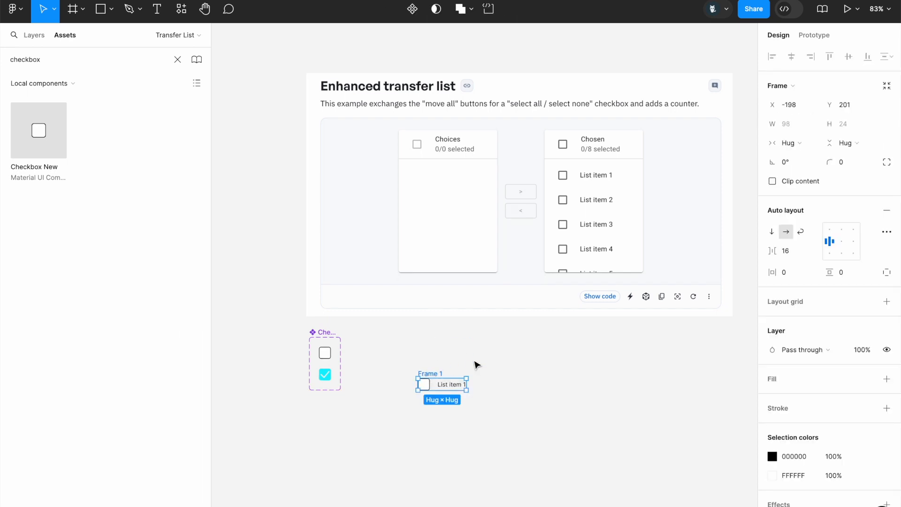
pyautogui.scroll(3, 453, 408)
pyautogui.scroll(3, 455, 411)
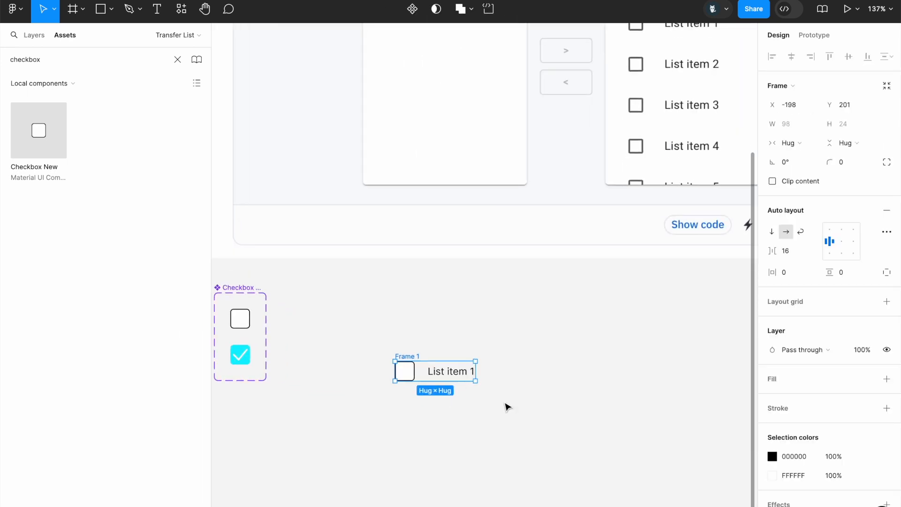
pyautogui.hotkey('ctrl', 'd')
pyautogui.moveTo(542, 375); pyautogui.dragTo(431, 413)
pyautogui.keyDown('shift'); pyautogui.click(419, 356); pyautogui.keyUp('shift')
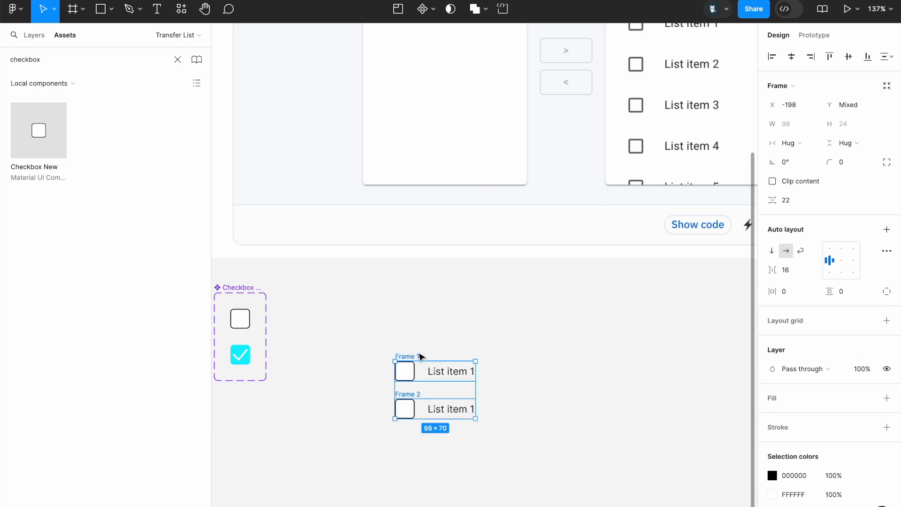
pyautogui.click(372, 344)
pyautogui.moveTo(408, 398); pyautogui.dragTo(457, 450)
# Change the labels of the second and third rows to "List item 2" and "List item 3"
pyautogui.doubleClick(466, 412)
pyautogui.click(474, 409)
pyautogui.press('BackSpace')
pyautogui.write('2')
pyautogui.click(469, 444)
pyautogui.press('BackSpace')
pyautogui.write('3')
pyautogui.press('Escape')
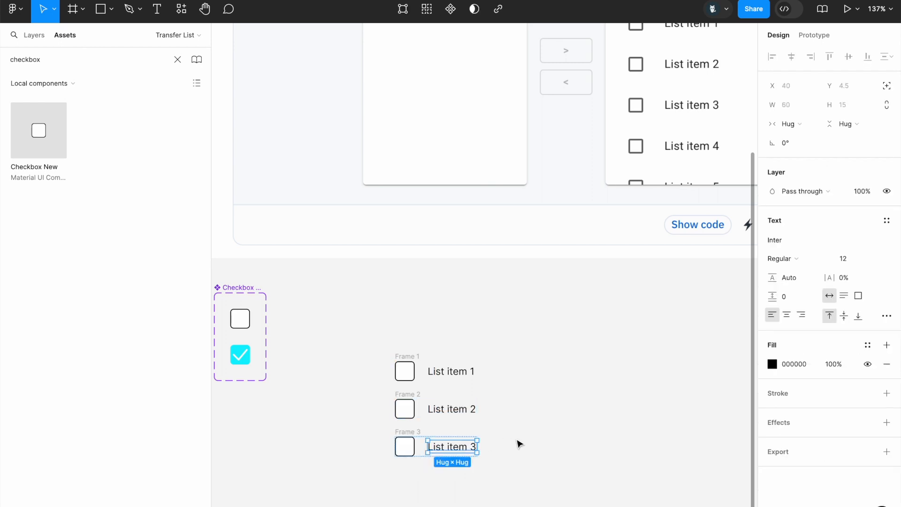
pyautogui.click(520, 443)
# Combine the three list item rows into a vertical auto layout with 16 spacing
pyautogui.click(410, 356)
pyautogui.click(379, 344)
pyautogui.moveTo(354, 327); pyautogui.dragTo(528, 502)
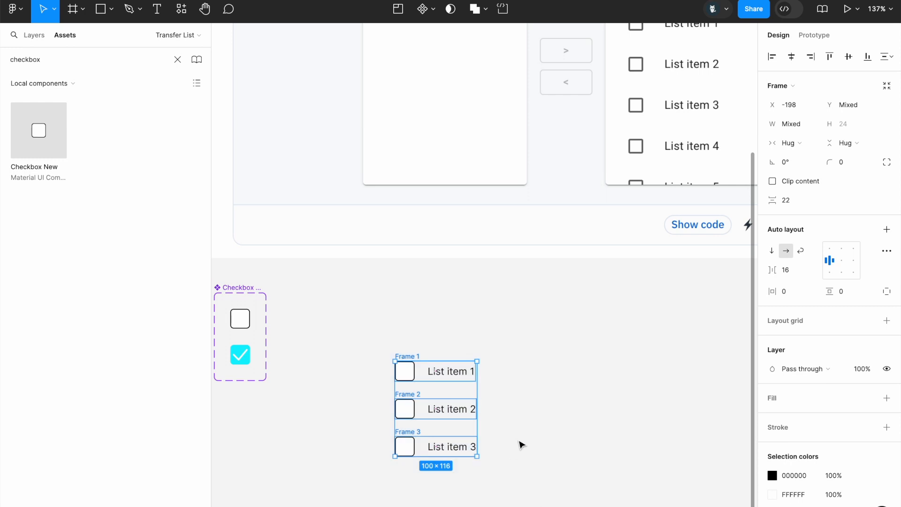
pyautogui.rightClick(460, 372)
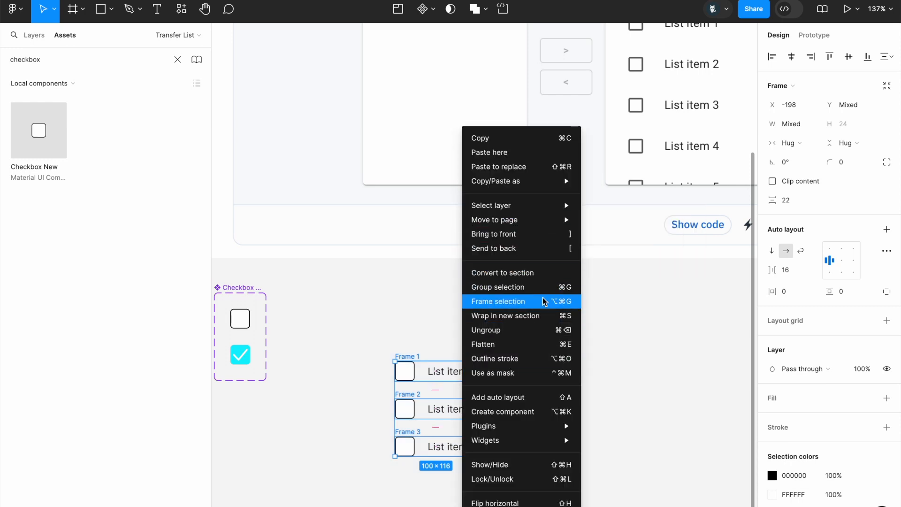
pyautogui.click(523, 402)
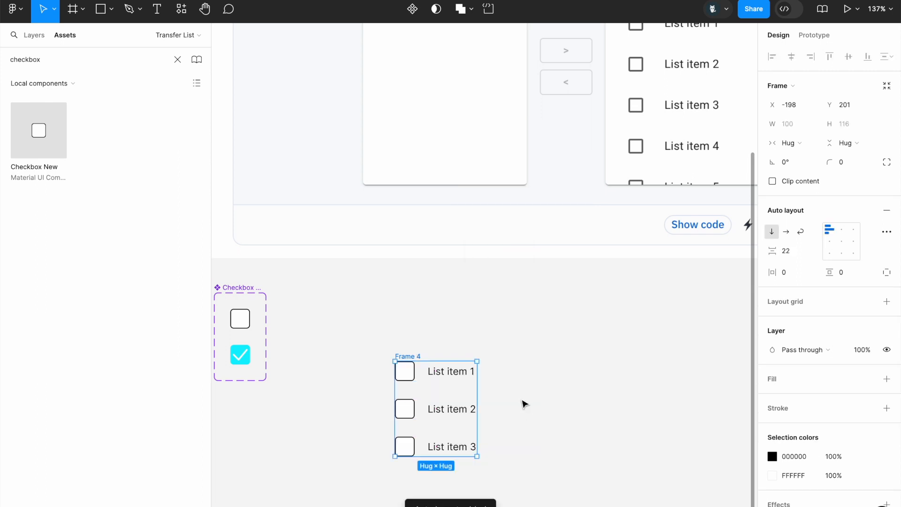
pyautogui.click(794, 252)
pyautogui.press('Return')
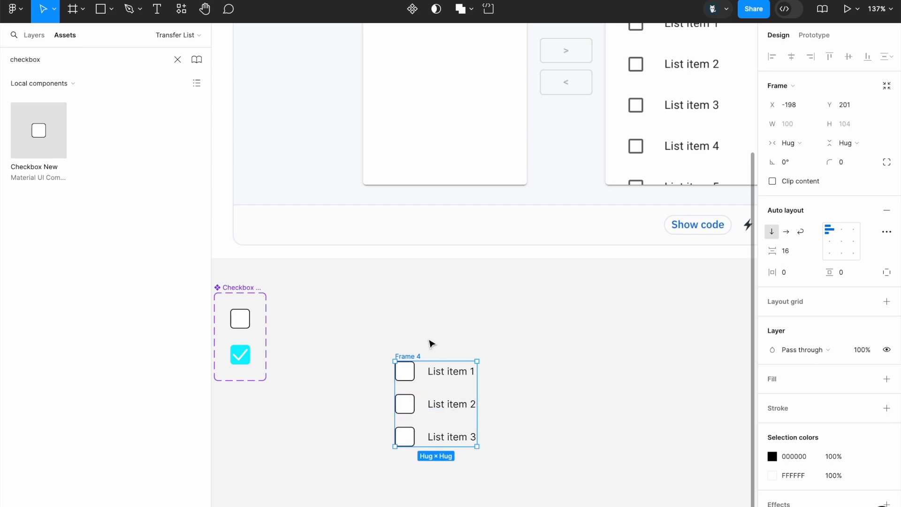
# Set the horizontal padding of all three list item rows to 16
pyautogui.press('Return')
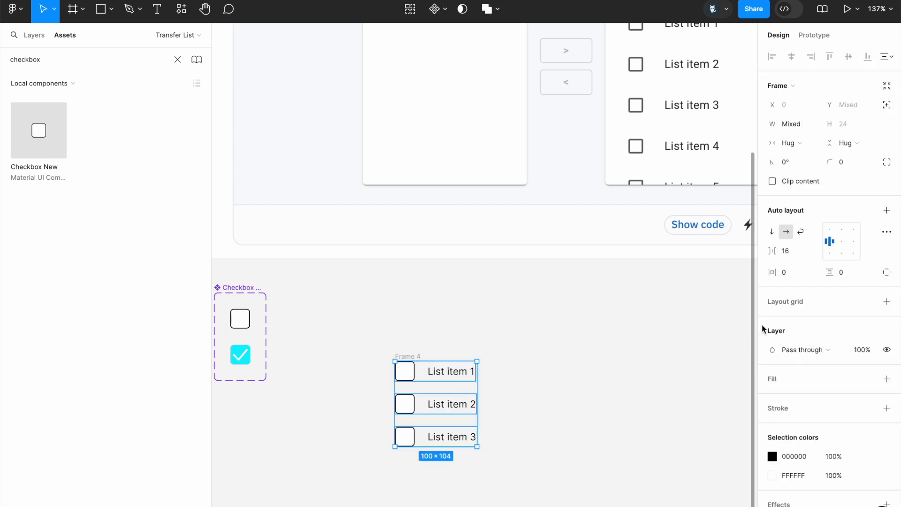
pyautogui.click(796, 272)
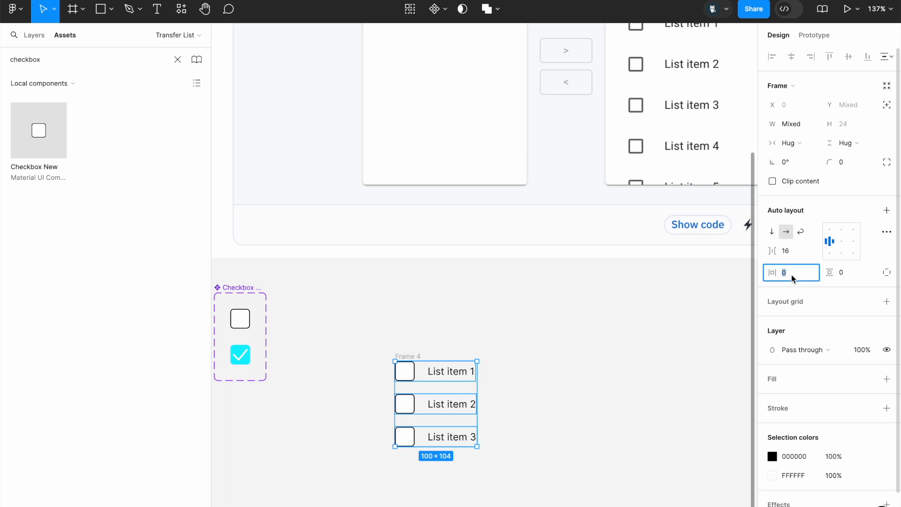
pyautogui.write('16')
pyautogui.press('Return')
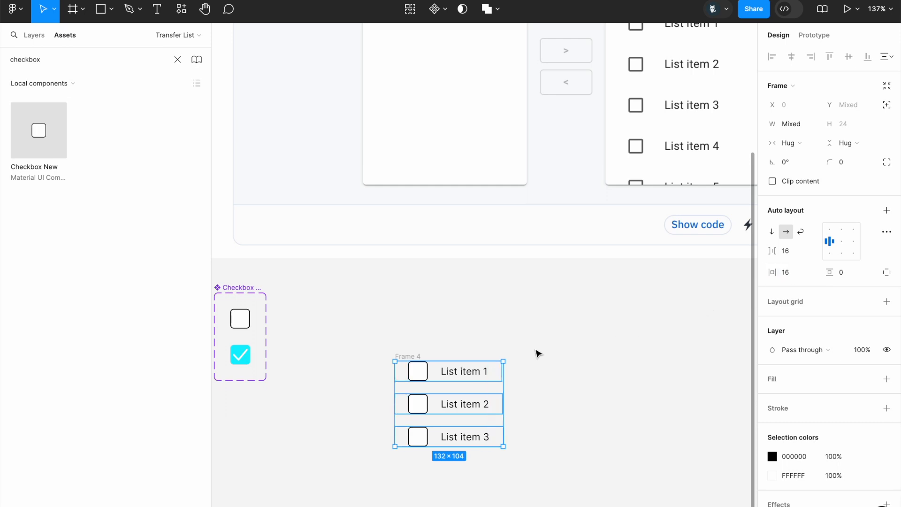
pyautogui.click(517, 351)
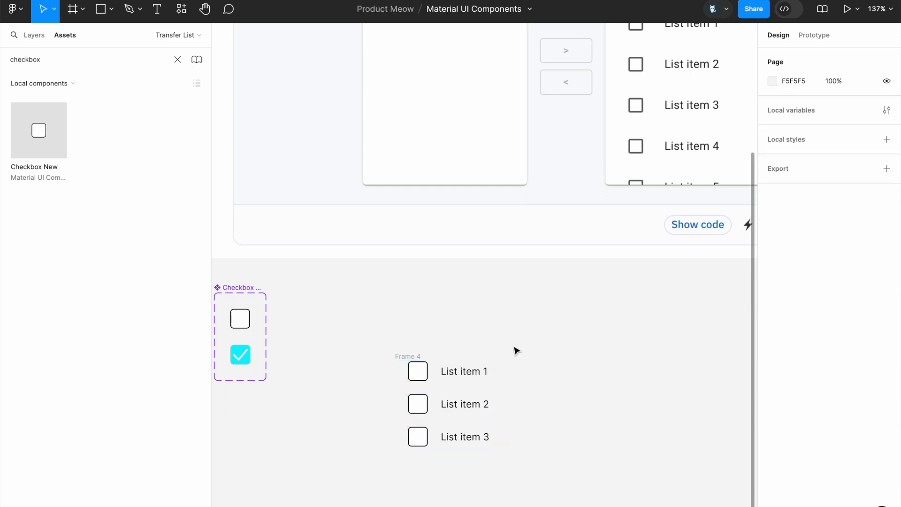
# Set the vertical padding of the frame holding the three list item rows to 16
pyautogui.click(411, 360)
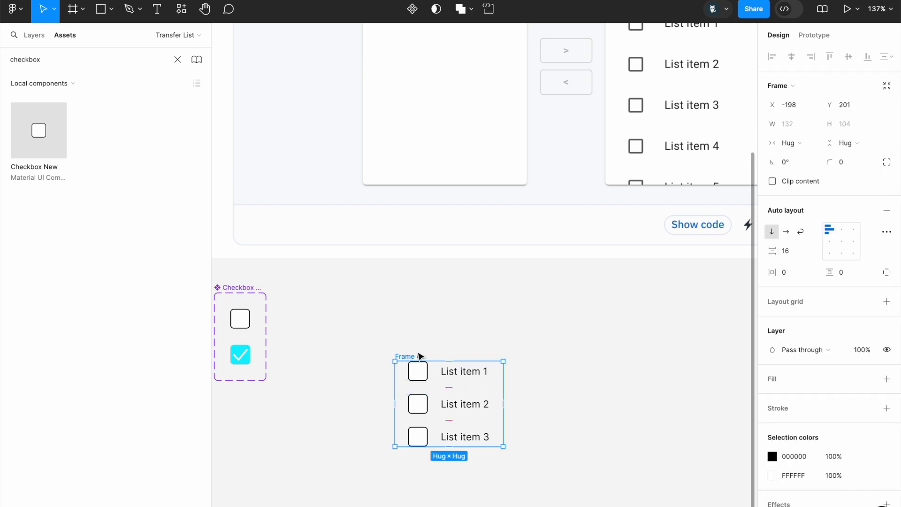
pyautogui.click(852, 275)
pyautogui.write('16')
pyautogui.press('Return')
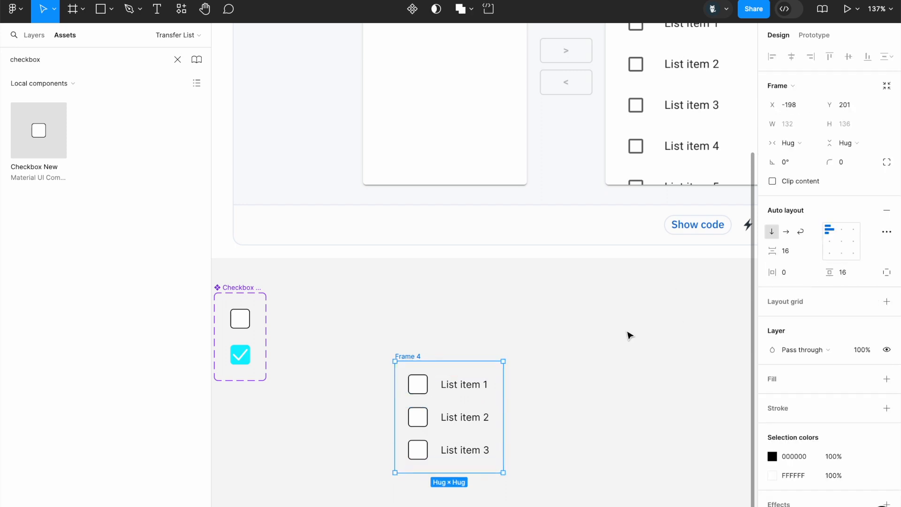
# Move the list frame to about X -229, Y 163, and rename it "Left"
pyautogui.moveTo(412, 358); pyautogui.dragTo(388, 328)
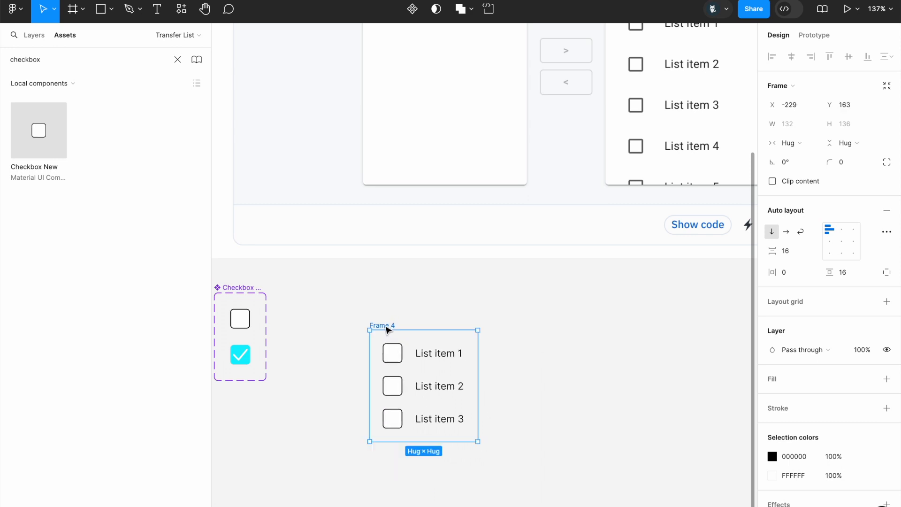
pyautogui.doubleClick(387, 327)
pyautogui.write('Left')
pyautogui.press('Return')
pyautogui.scroll(5, 384, 328)
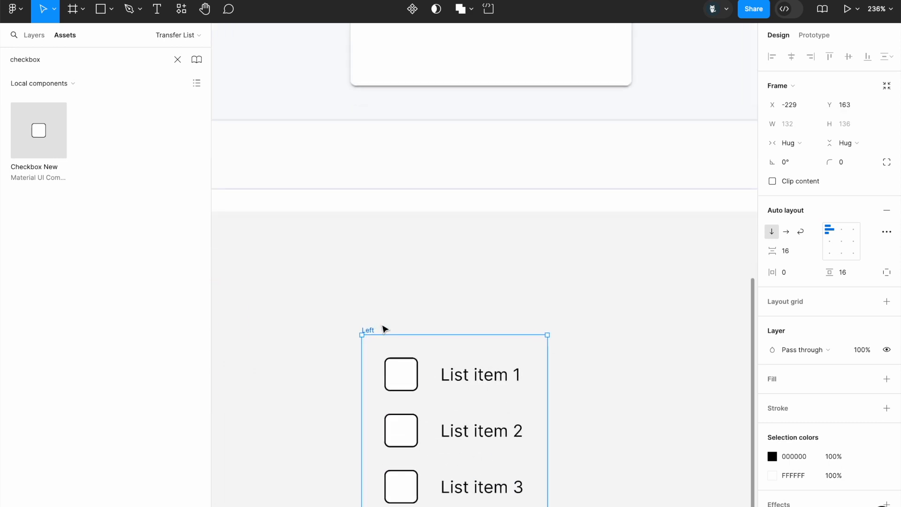
pyautogui.scroll(-3, 386, 246)
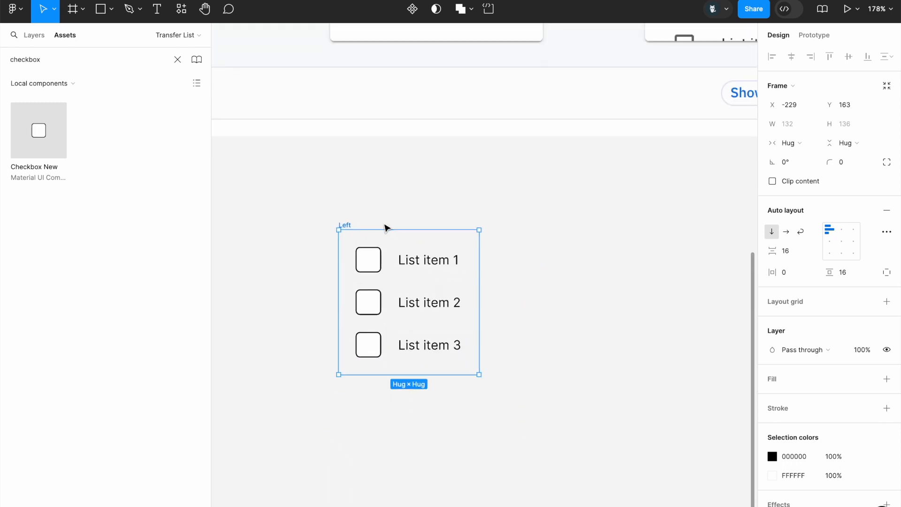
pyautogui.scroll(-4, 376, 220)
pyautogui.click(365, 212)
pyautogui.click(365, 220)
pyautogui.scroll(4, 366, 217)
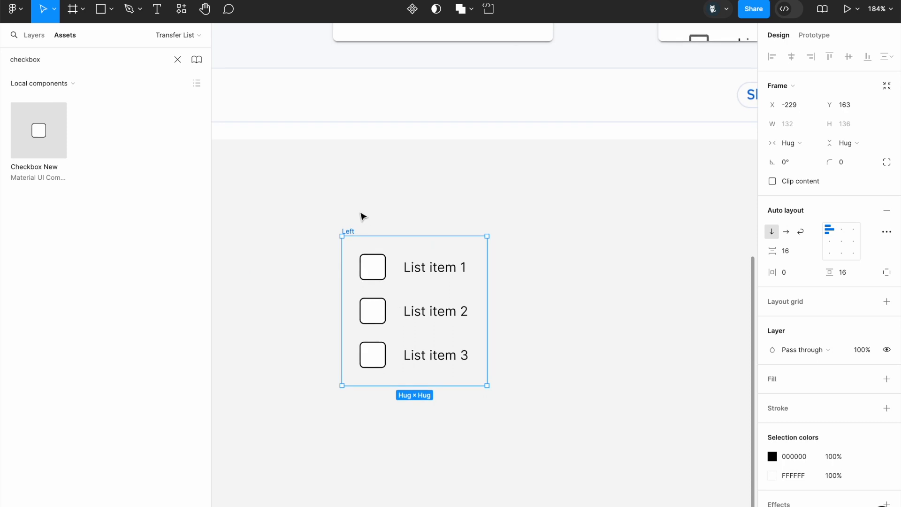
pyautogui.doubleClick(349, 230)
pyautogui.click(352, 225)
pyautogui.click(349, 232)
pyautogui.rightClick(352, 233)
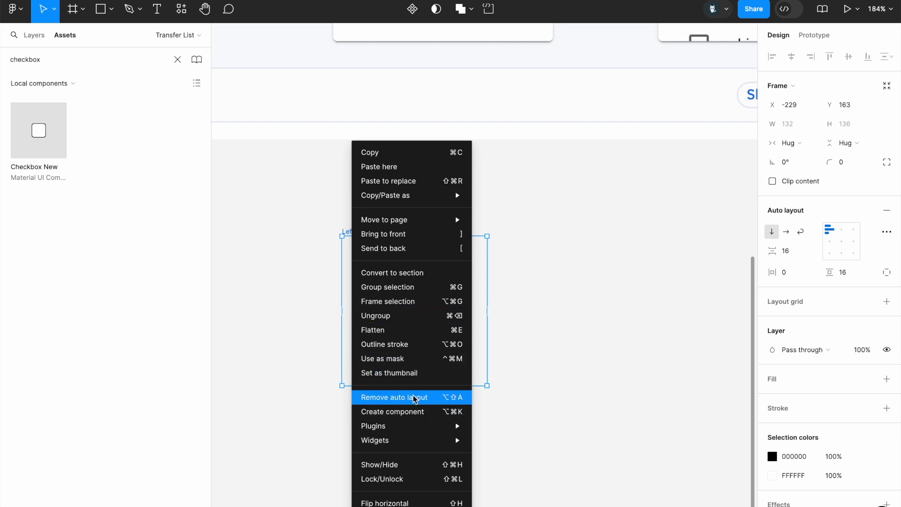
pyautogui.click(301, 336)
pyautogui.rightClick(348, 231)
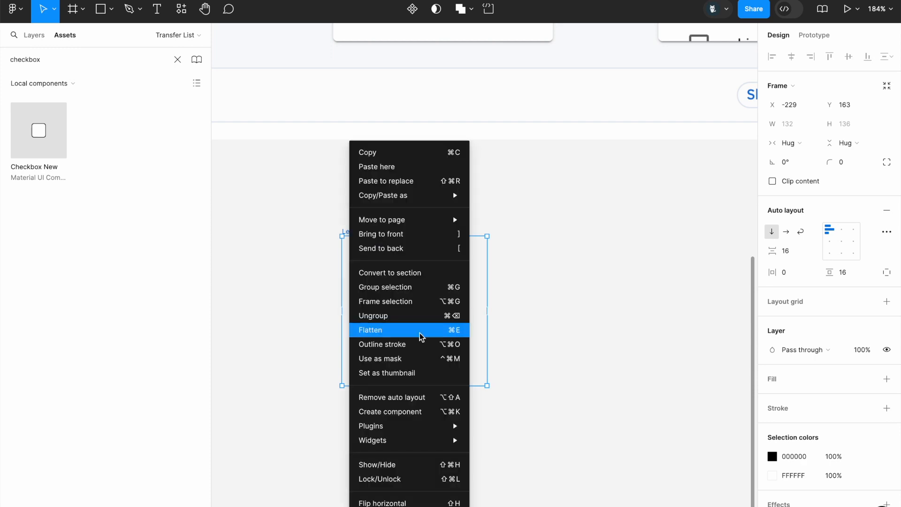
pyautogui.click(289, 347)
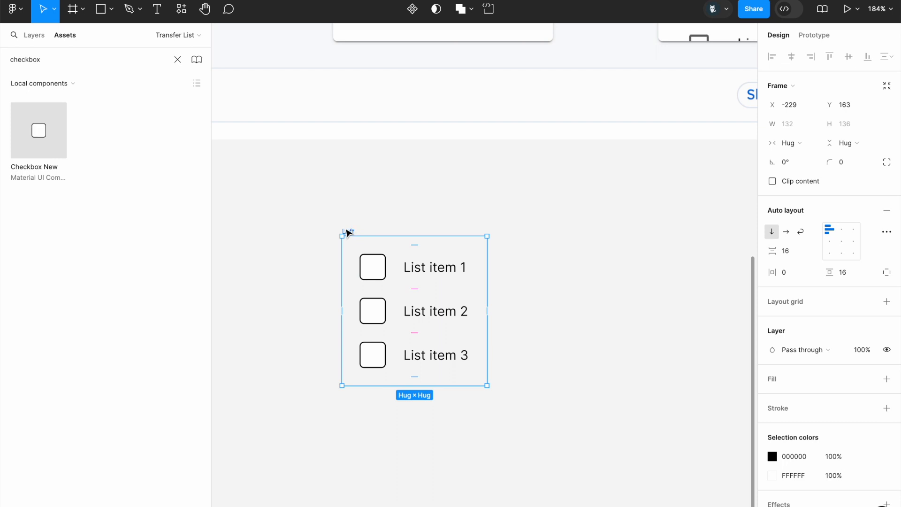
# Wrap the "Left" list frame in a new auto layout frame and name the wrapper "Container"
pyautogui.hotkey('shift', 'a')
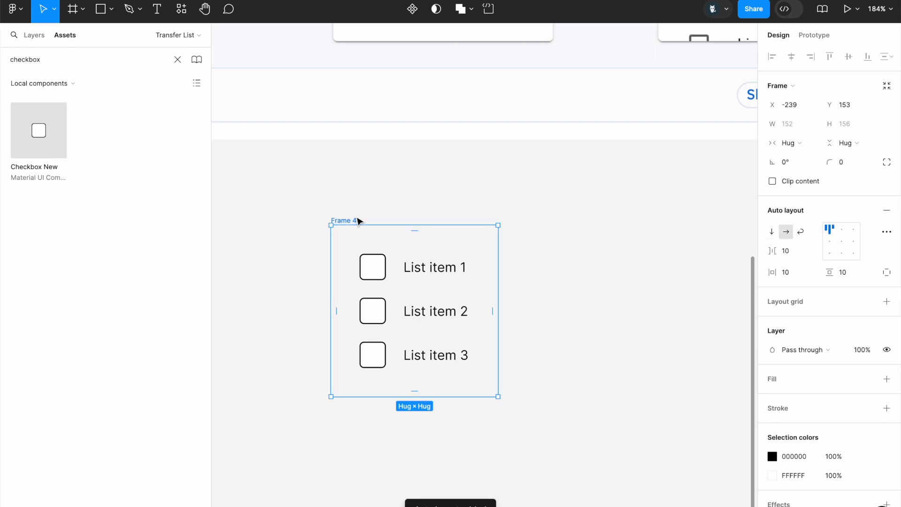
pyautogui.doubleClick(346, 220)
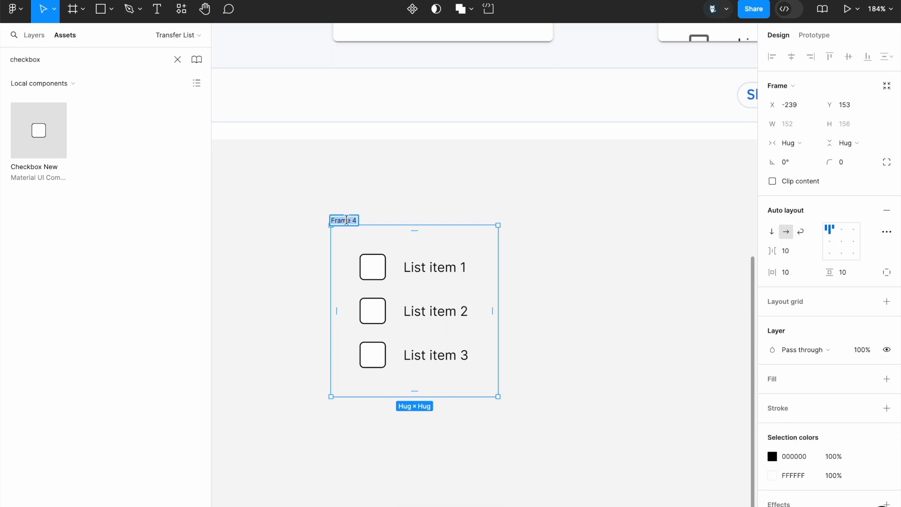
pyautogui.write('Container')
pyautogui.press('Return')
# Move the wrapper frame to about X -256, Y 153, and rename it "Left Container"
pyautogui.moveTo(356, 221); pyautogui.dragTo(337, 225)
pyautogui.doubleClick(337, 225)
pyautogui.press('Home')
pyautogui.write('Left')
pyautogui.press('Return')
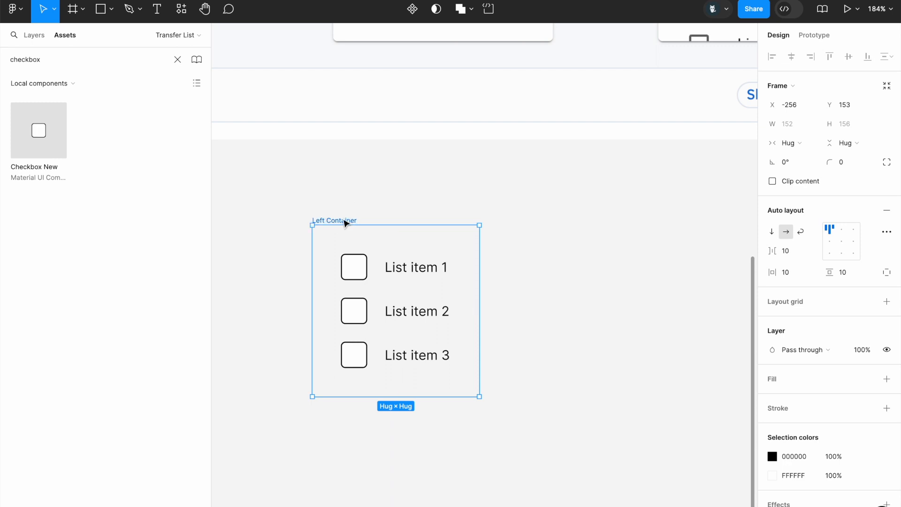
# Duplicate the Left Container, place the copy beside it at about X -64, Y 153, and rename it "Right Container"
pyautogui.hotkey('ctrl', 'd')
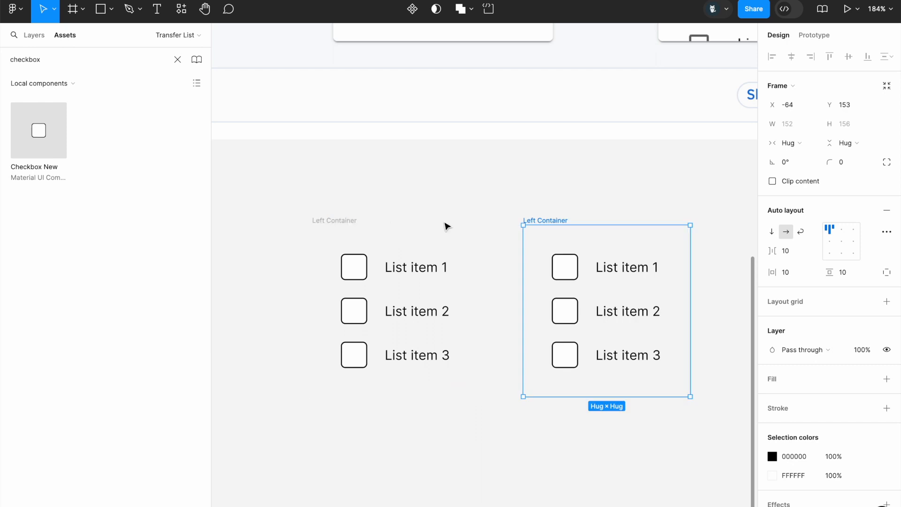
pyautogui.doubleClick(544, 220)
pyautogui.doubleClick(530, 220)
pyautogui.write('Right')
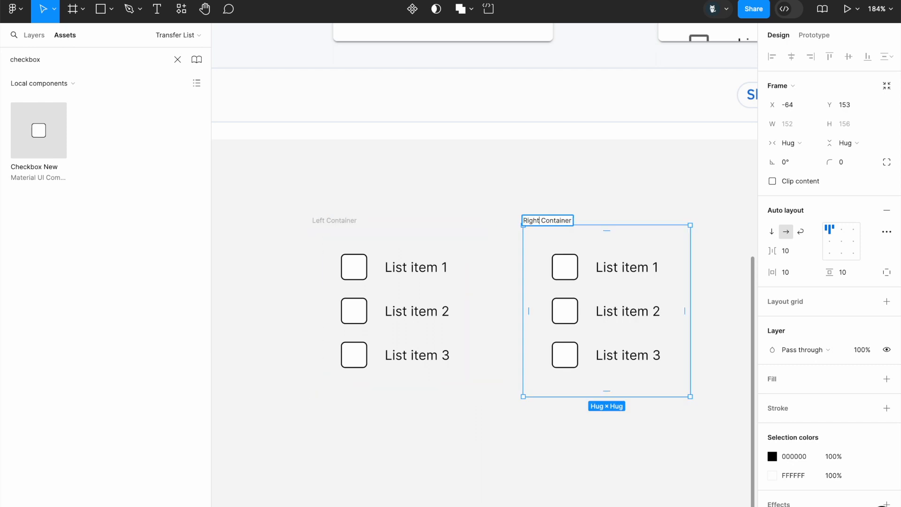
pyautogui.click(504, 207)
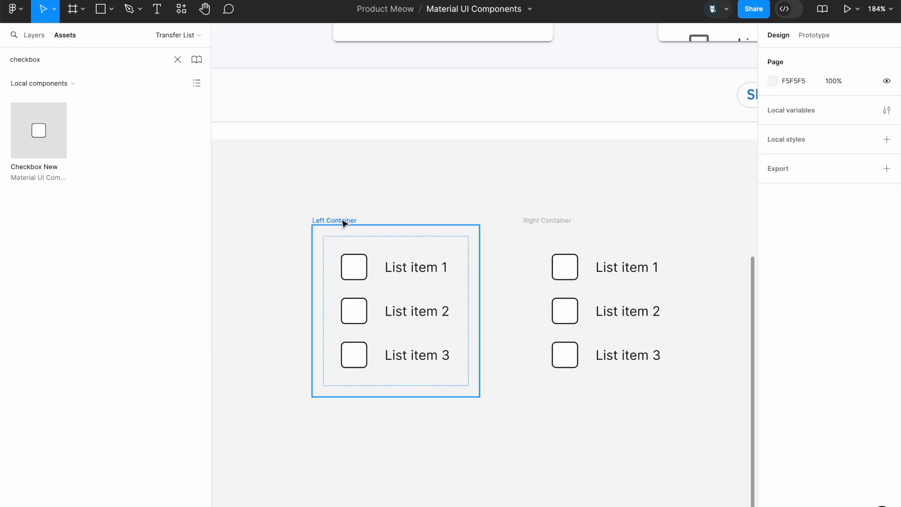
# Move the Right Container farther right, leaving a wider gap between the two lists for the transfer buttons
pyautogui.click(342, 220)
pyautogui.scroll(-5, 403, 225)
pyautogui.scroll(2, 401, 222)
pyautogui.click(502, 212)
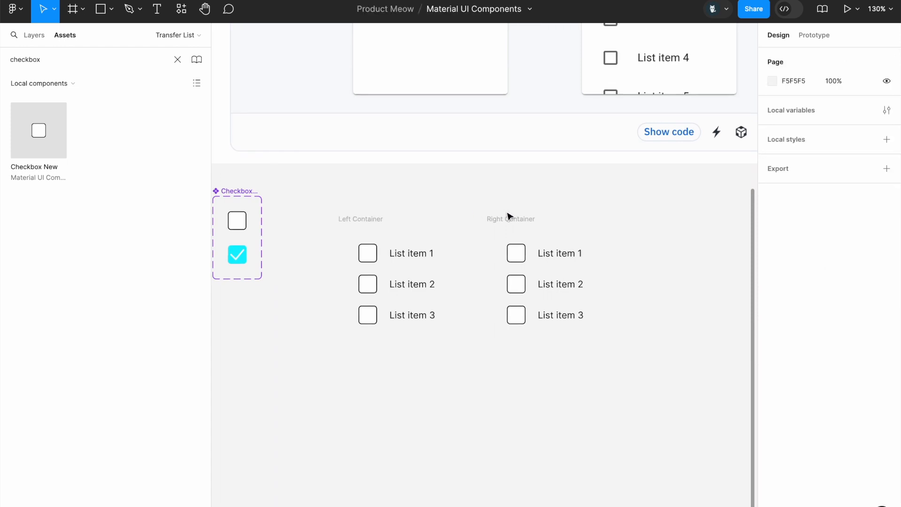
pyautogui.scroll(3, 510, 217)
pyautogui.hscroll(-2, 510, 216)
pyautogui.moveTo(537, 366); pyautogui.dragTo(614, 367)
pyautogui.click(630, 333)
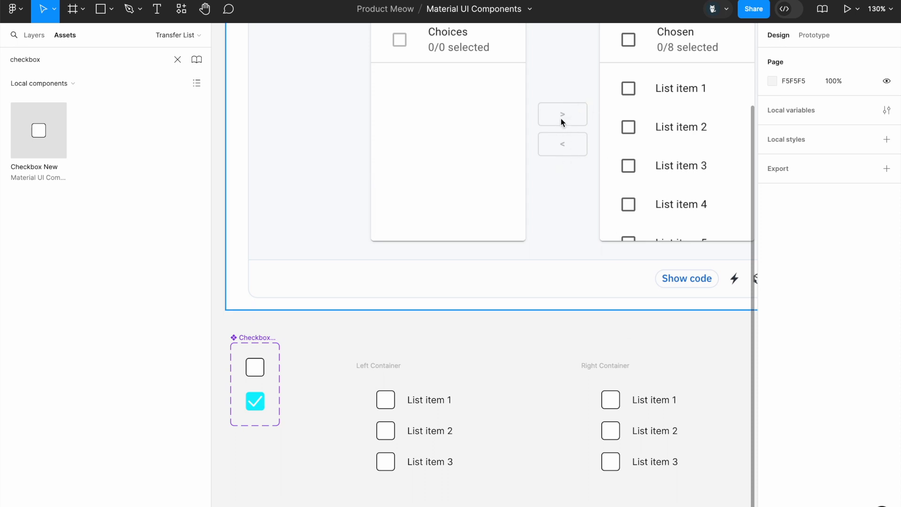
# Run the Iconify plugin and search its icons for "caret"
pyautogui.scroll(3, 554, 121)
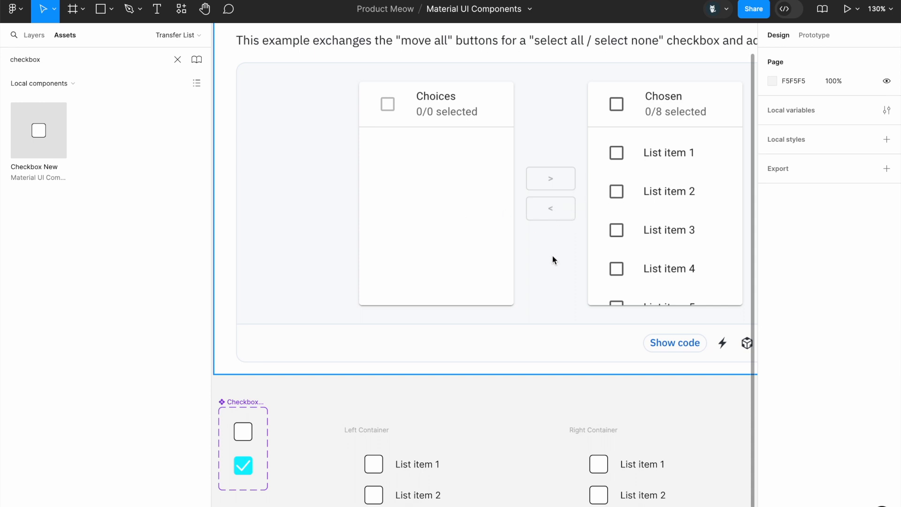
pyautogui.scroll(-2, 553, 257)
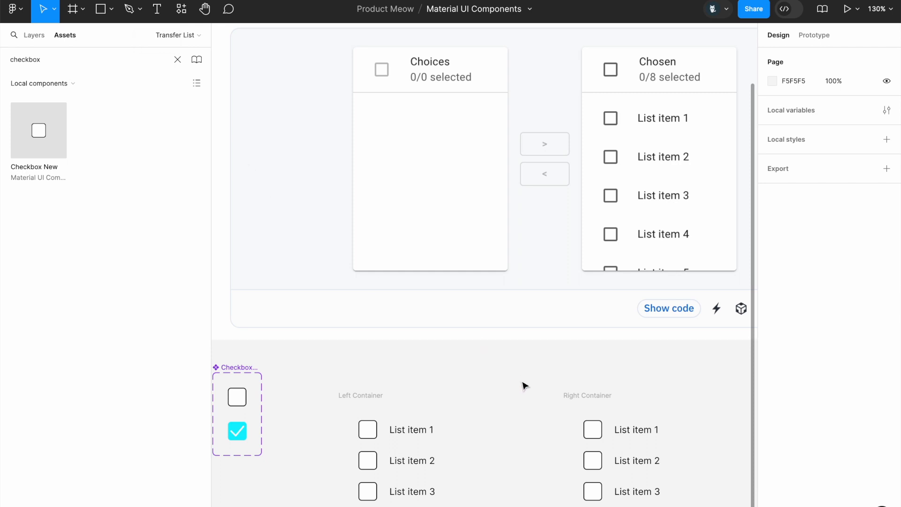
pyautogui.moveTo(545, 474)
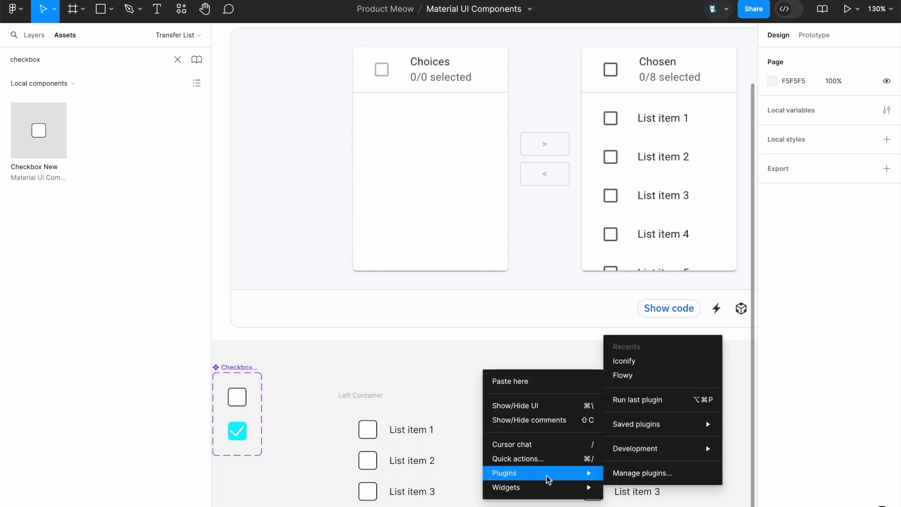
pyautogui.click(633, 364)
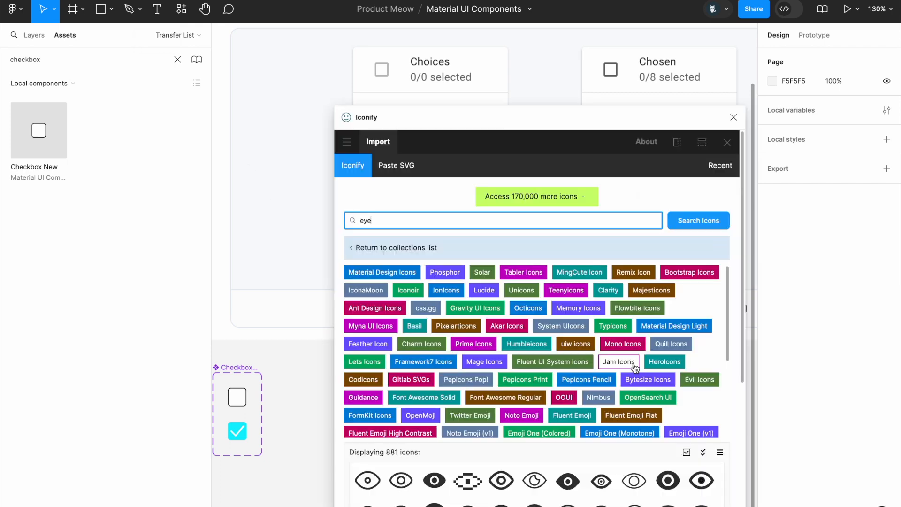
pyautogui.press('super+a')
pyautogui.write('caret')
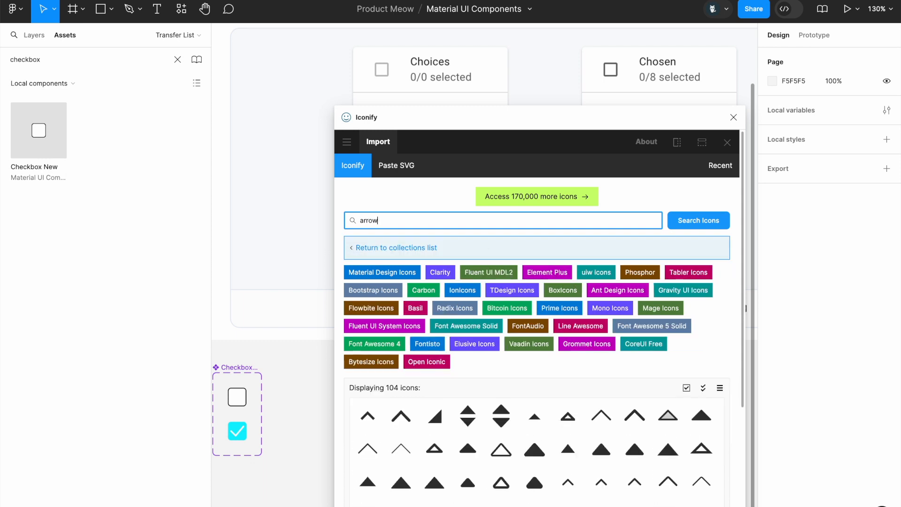
pyautogui.press('super+a')
pyautogui.write('caret')
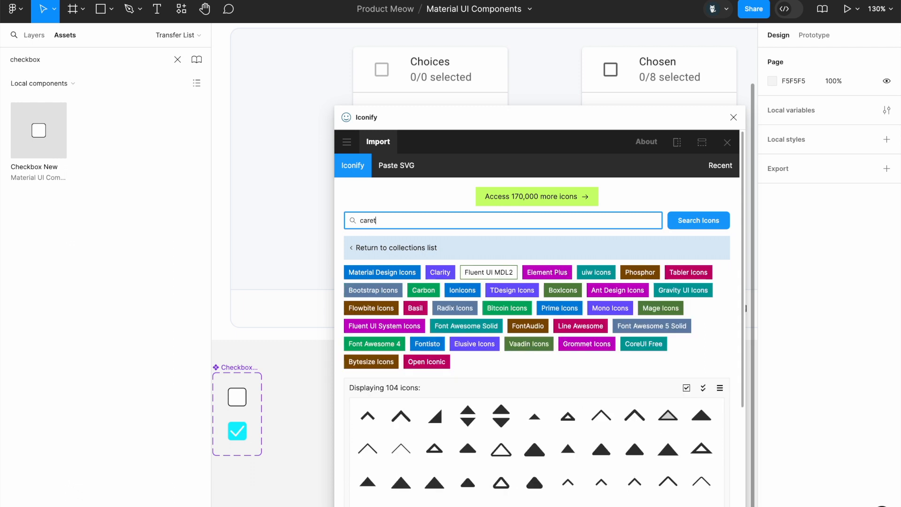
# Import the ph:caret-up icon, close the plugin, and move the icon to about X -93, Y 117
pyautogui.scroll(-3, 470, 465)
pyautogui.moveTo(609, 341); pyautogui.dragTo(281, 389)
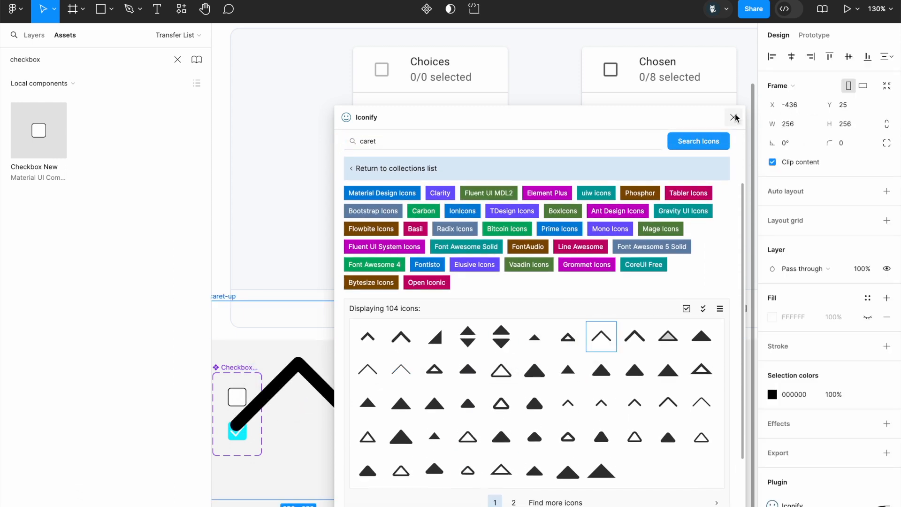
pyautogui.click(734, 117)
pyautogui.moveTo(237, 297); pyautogui.dragTo(502, 368)
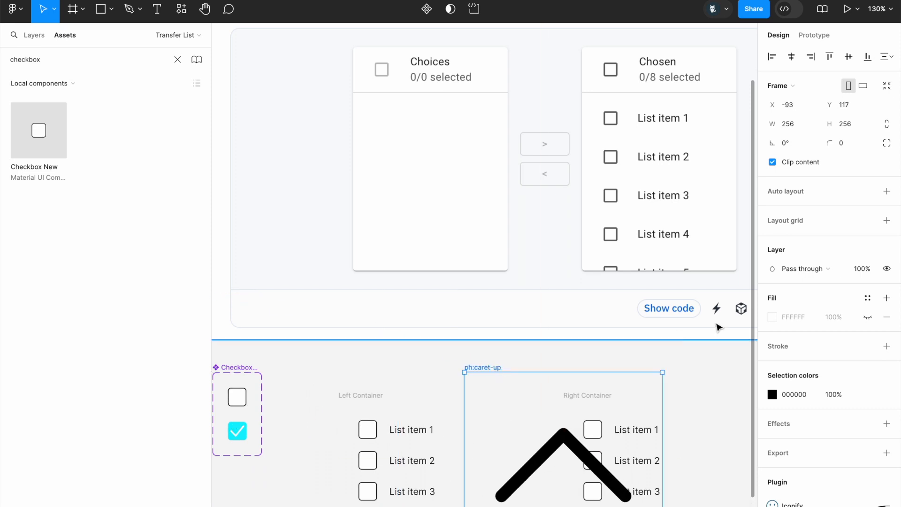
# Set the caret icon's rotation to -90° so that it points right
pyautogui.scroll(-2, 674, 397)
pyautogui.hscroll(2, 674, 397)
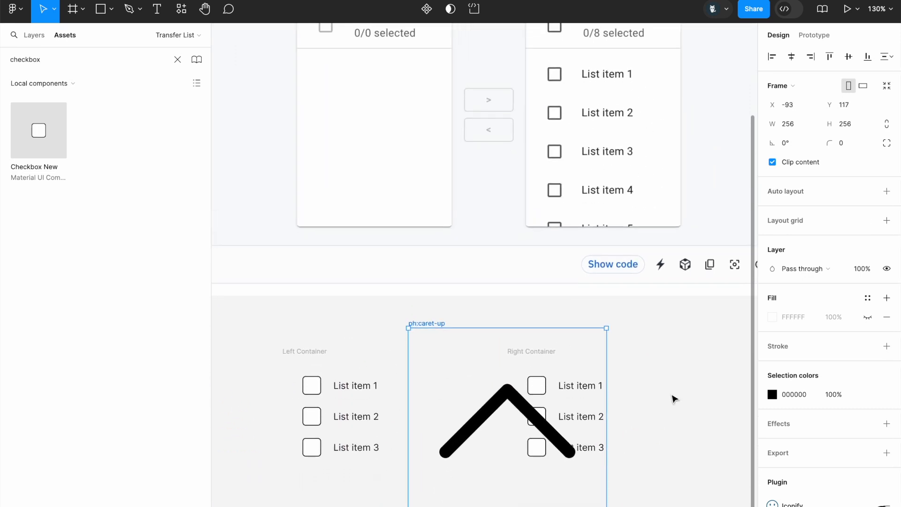
pyautogui.click(786, 146)
pyautogui.write('90')
pyautogui.press('Return')
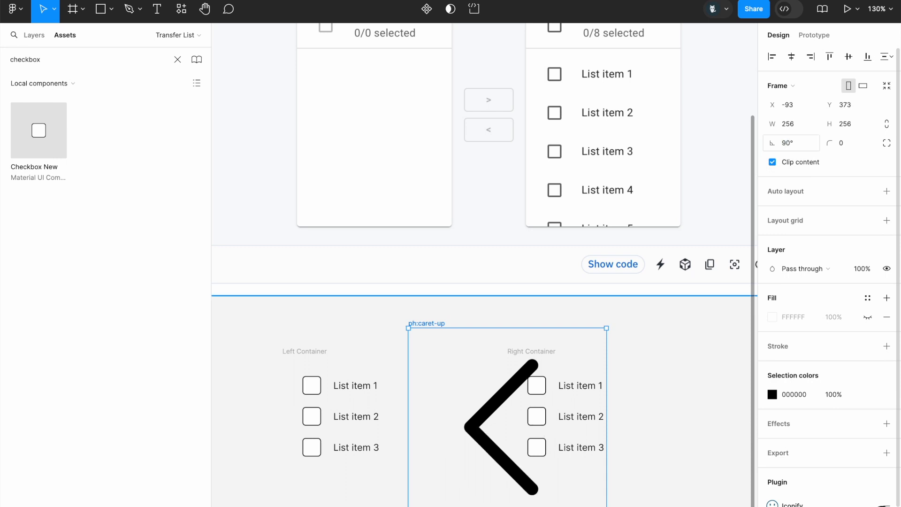
pyautogui.click(795, 147)
pyautogui.press('Left')
pyautogui.write('-')
pyautogui.press('Return')
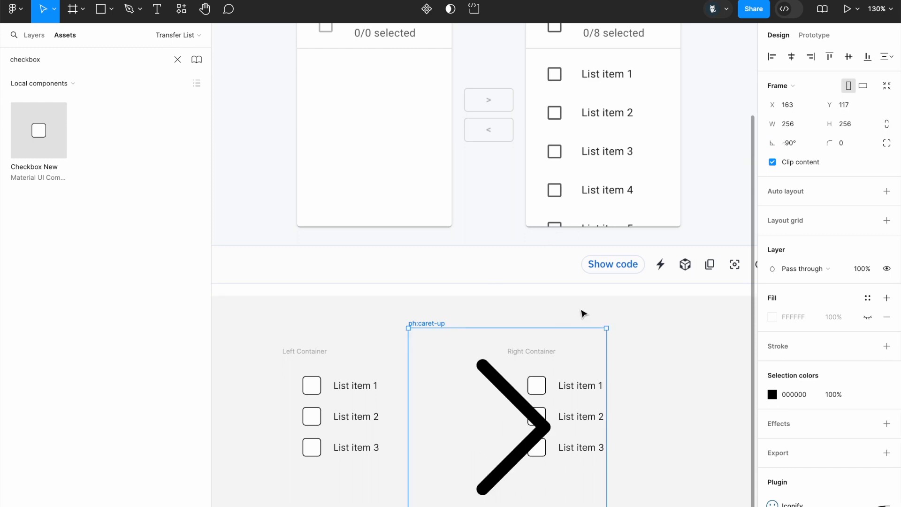
# Resize the caret icon proportionally to 16 × 16 and place it between the two containers at about X -34, Y 141
pyautogui.click(890, 124)
pyautogui.write('16')
pyautogui.press('Return')
pyautogui.moveTo(602, 327); pyautogui.dragTo(449, 346)
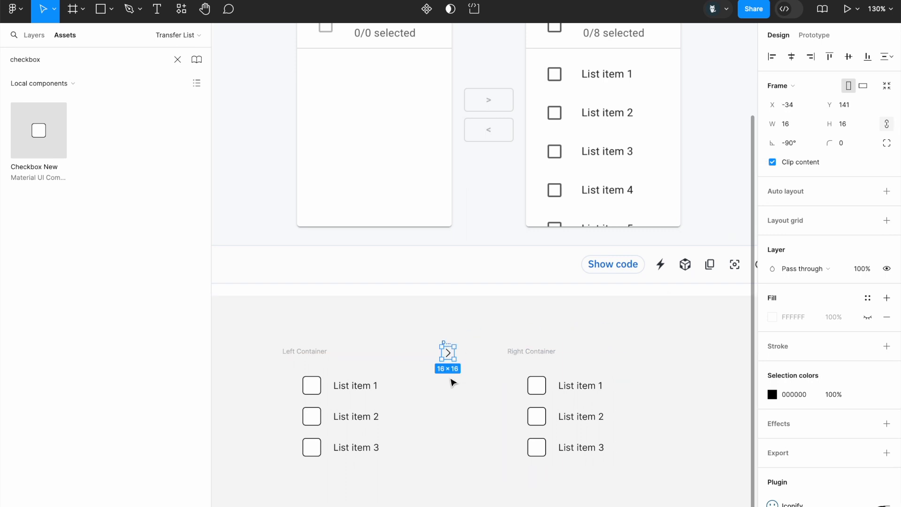
# Add auto layout to the caret icon's frame and set its horizontal and vertical padding to 24
pyautogui.rightClick(448, 343)
pyautogui.click(509, 399)
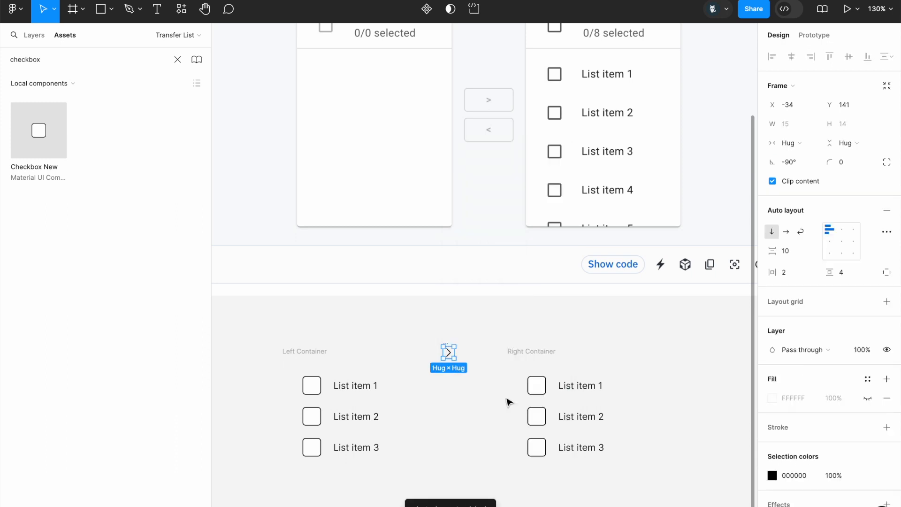
pyautogui.click(801, 275)
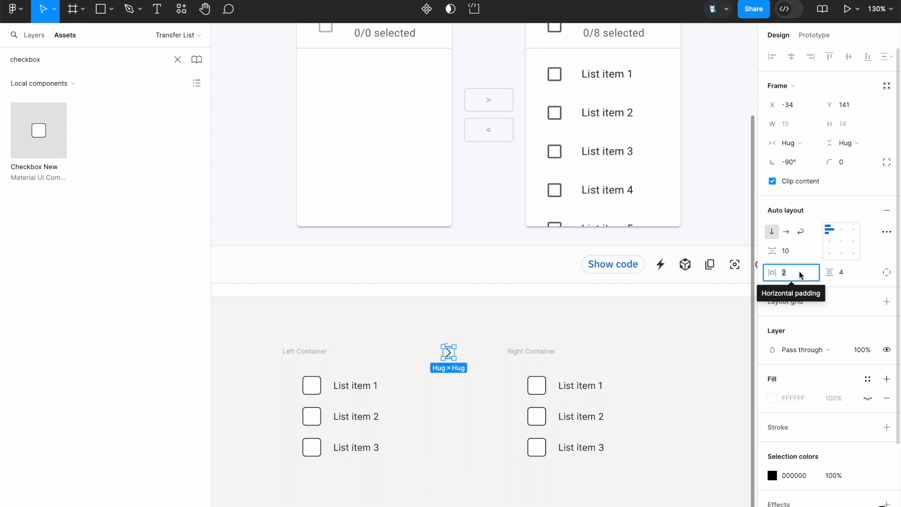
pyautogui.write('24')
pyautogui.press('Return')
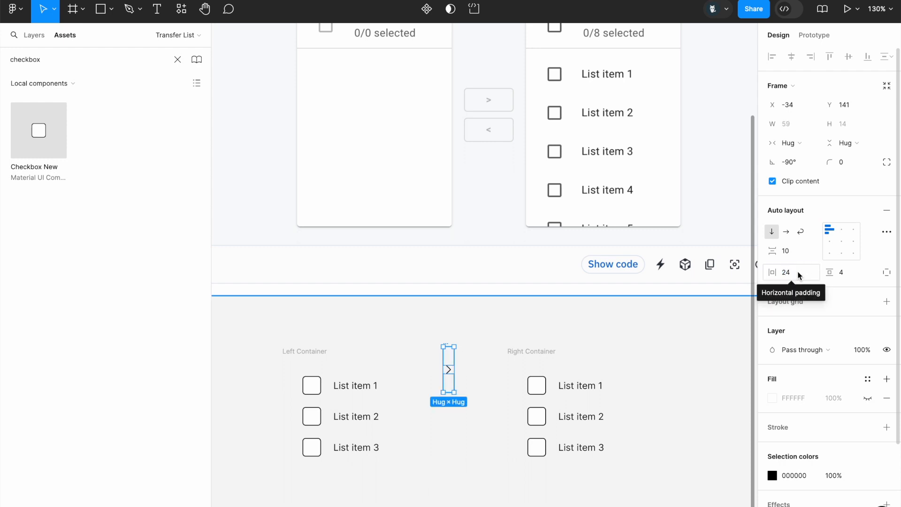
pyautogui.click(852, 277)
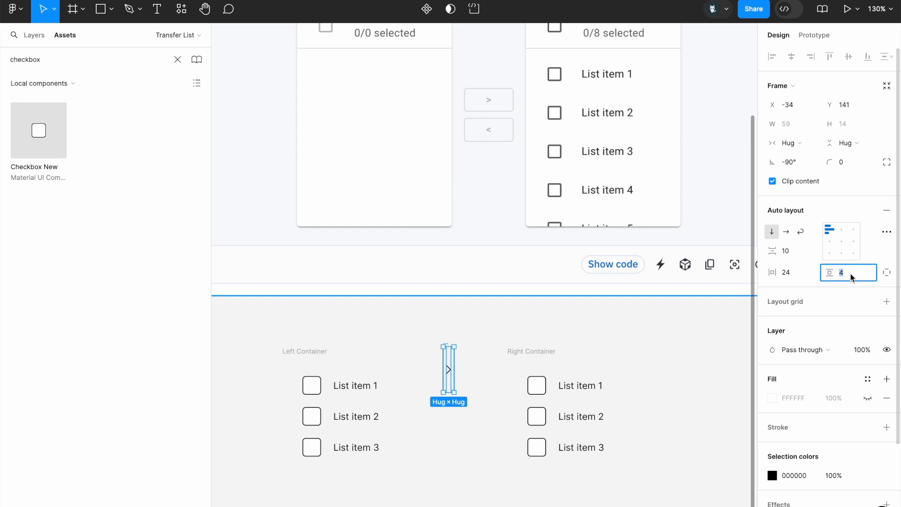
pyautogui.write('24')
pyautogui.press('Return')
pyautogui.click(862, 277)
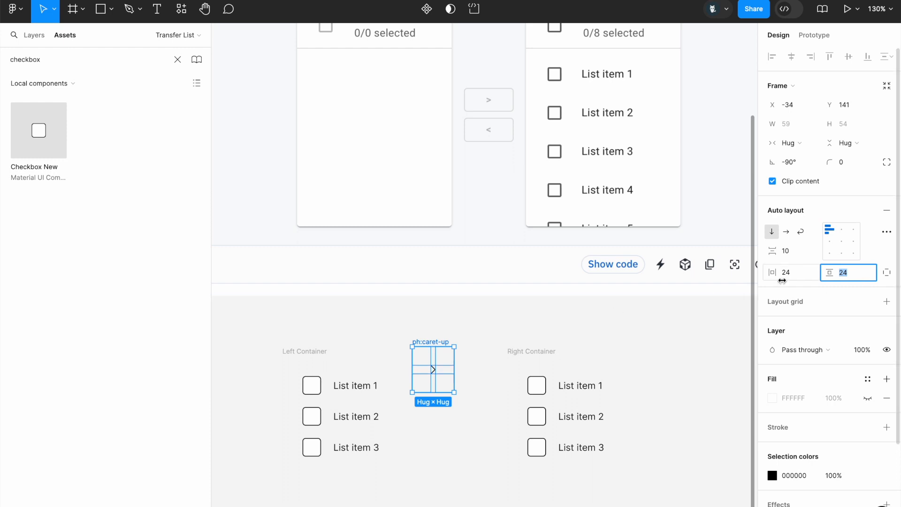
pyautogui.click(479, 327)
pyautogui.click(439, 342)
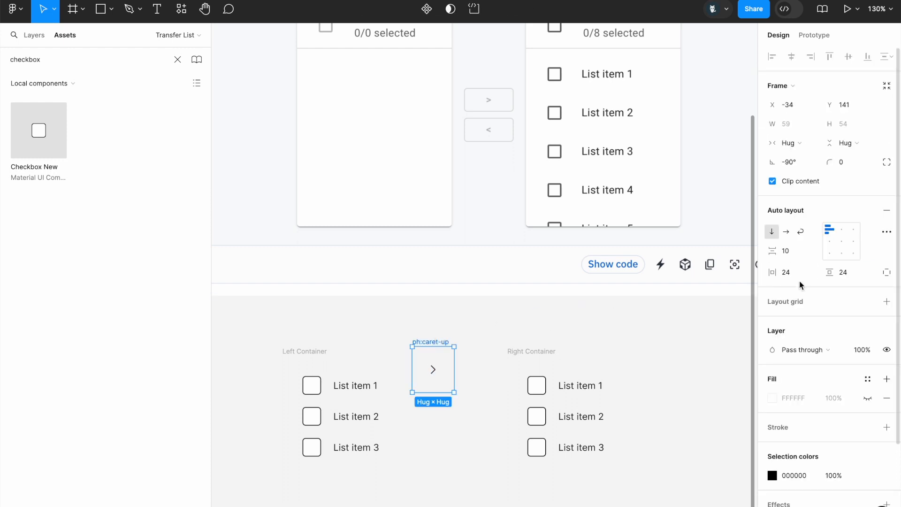
# Reduce the caret frame's horizontal padding to 8
pyautogui.click(798, 273)
pyautogui.write('16')
pyautogui.press('Return')
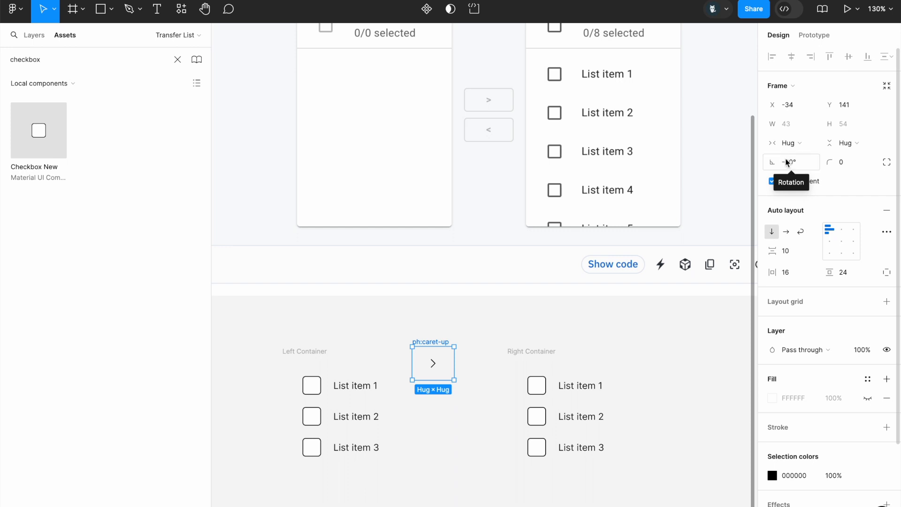
pyautogui.click(796, 278)
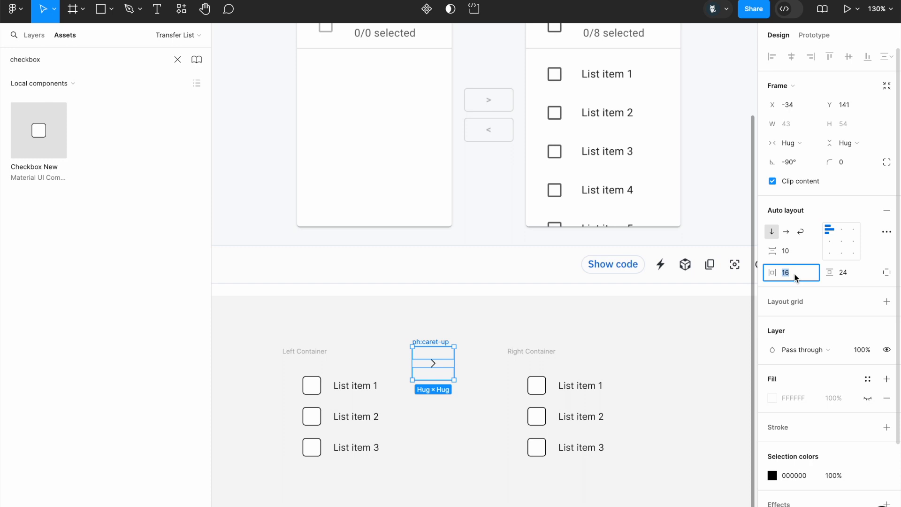
pyautogui.write('8')
pyautogui.press('Return')
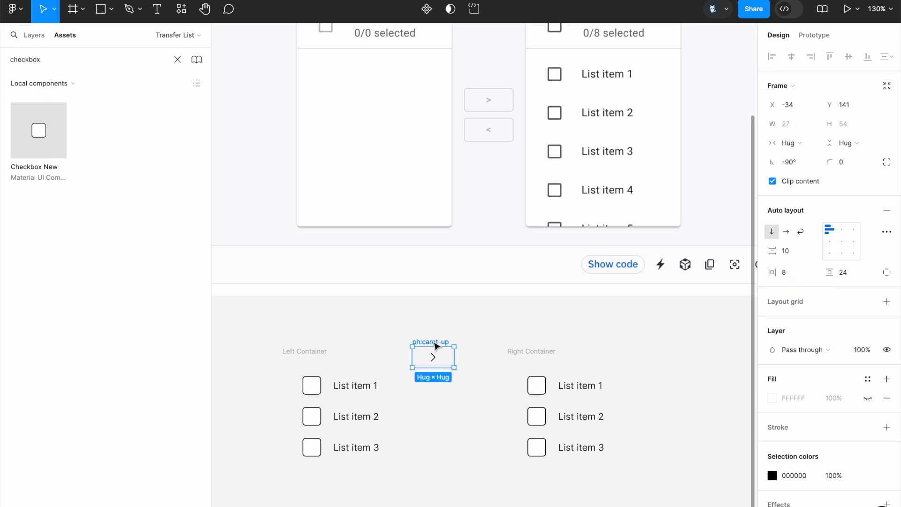
# Add a 1 px inside stroke to the caret frame and colour it grey AAAAAA
pyautogui.scroll(-3, 800, 413)
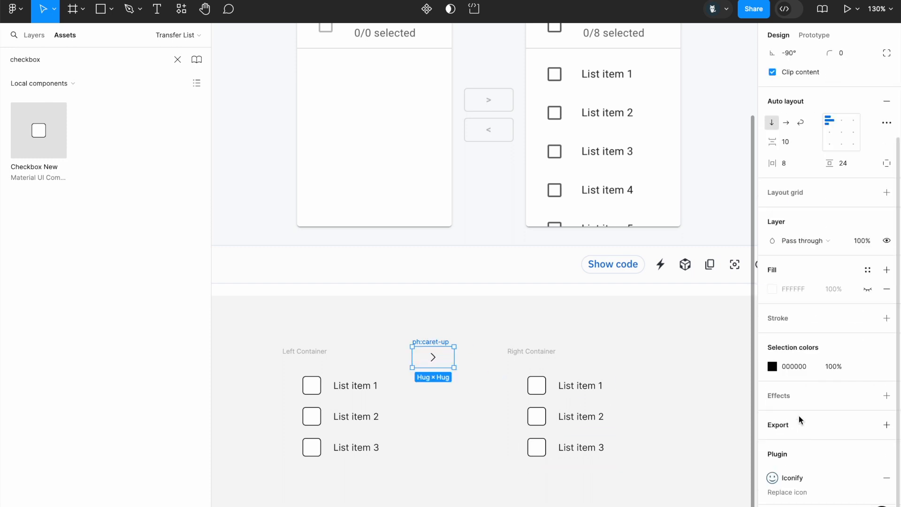
pyautogui.click(789, 323)
pyautogui.click(867, 321)
pyautogui.write('red')
pyautogui.press('BackSpace')
pyautogui.press('BackSpace')
pyautogui.press('BackSpace')
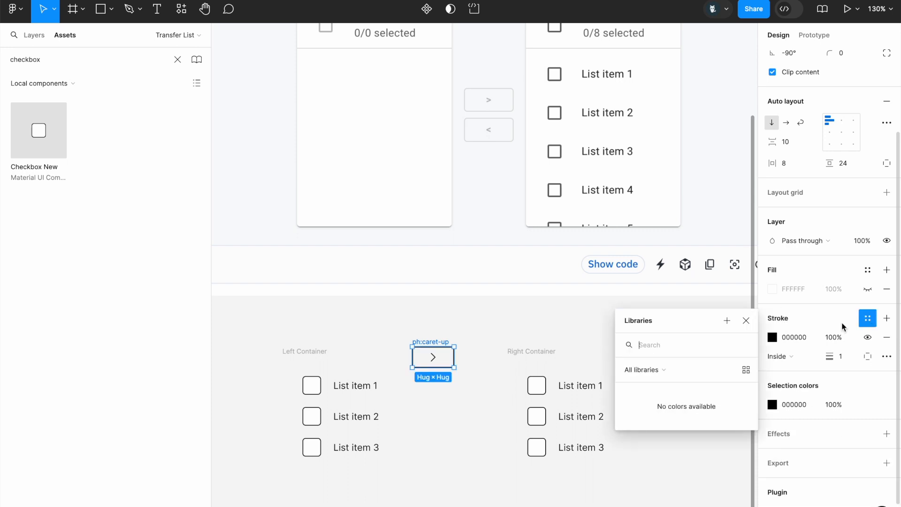
pyautogui.click(772, 337)
pyautogui.moveTo(647, 277)
pyautogui.mouseDown()
pyautogui.moveTo(607, 308)
pyautogui.moveTo(613, 274)
pyautogui.mouseUp()
# Set the caret frame's corner radius to 4
pyautogui.scroll(1, 845, 170)
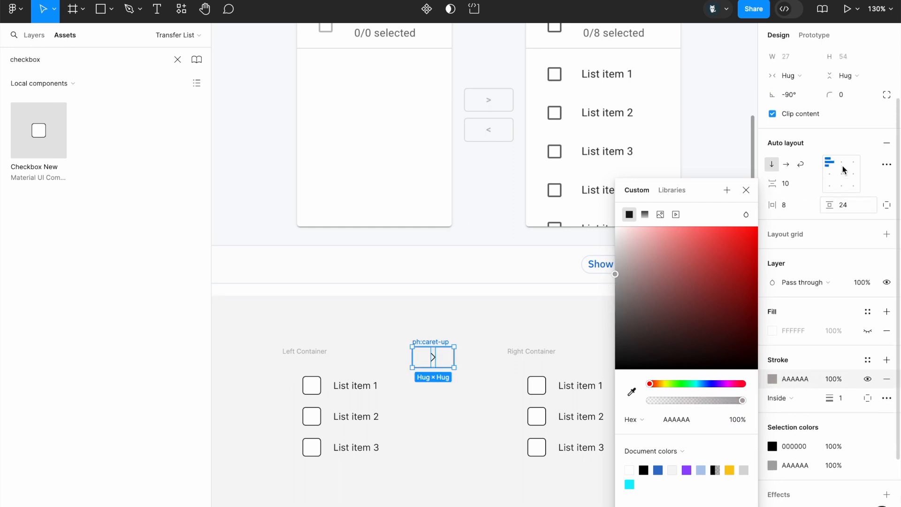
pyautogui.scroll(1, 843, 169)
pyautogui.click(843, 164)
pyautogui.write('4')
pyautogui.press('Return')
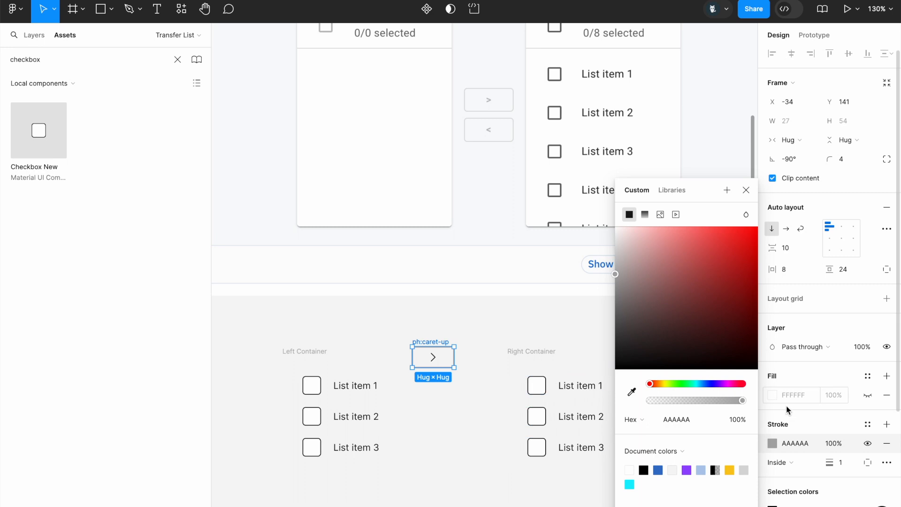
# Recolour the black caret inside the frame to AAAAAA, copying the colour code from the frame's stroke
pyautogui.click(503, 382)
pyautogui.doubleClick(433, 358)
pyautogui.press('Escape')
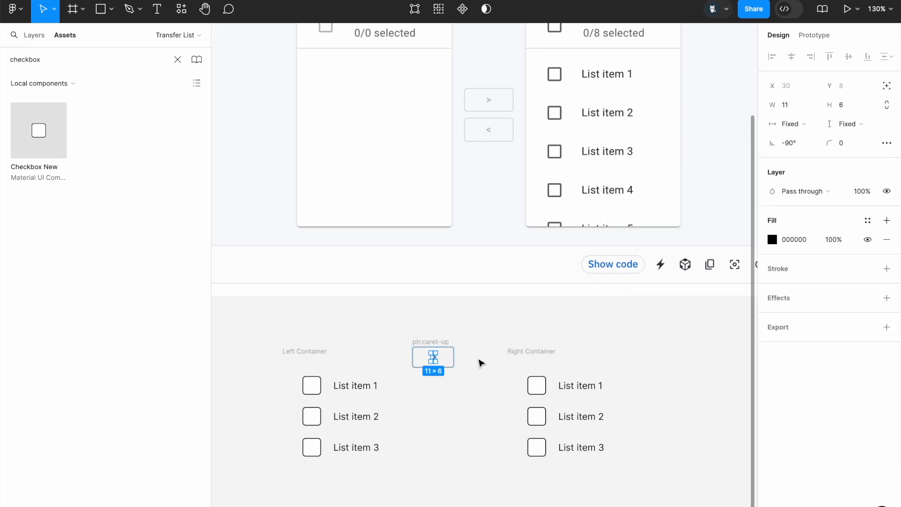
pyautogui.click(439, 341)
pyautogui.hscroll(-2, 488, 333)
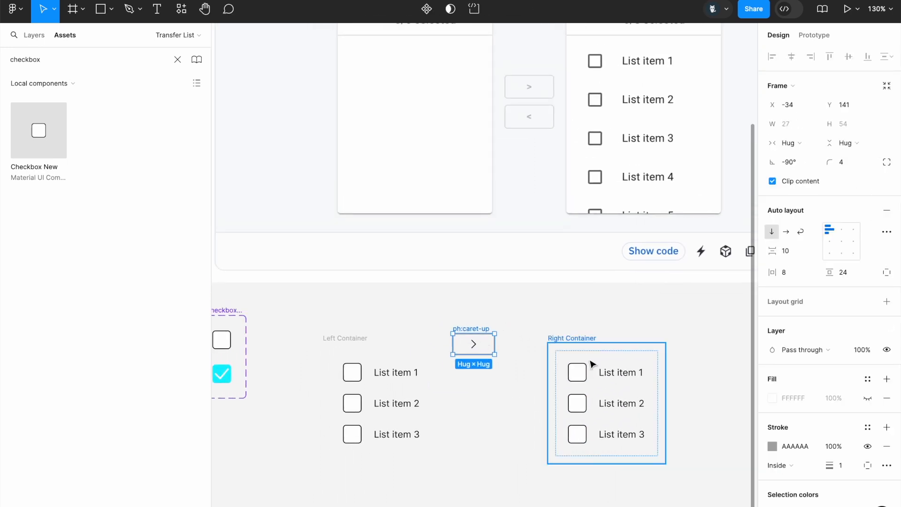
pyautogui.scroll(-1, 819, 400)
pyautogui.click(803, 401)
pyautogui.press('super+c')
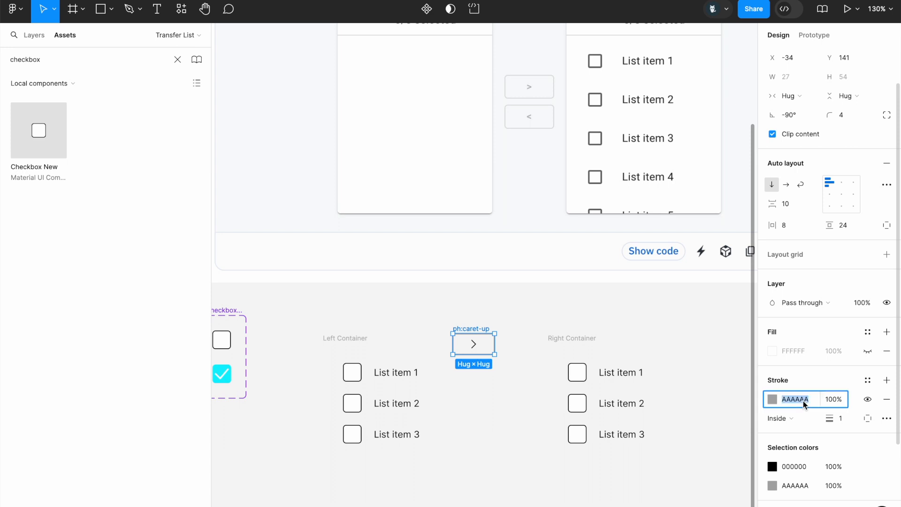
pyautogui.click(799, 467)
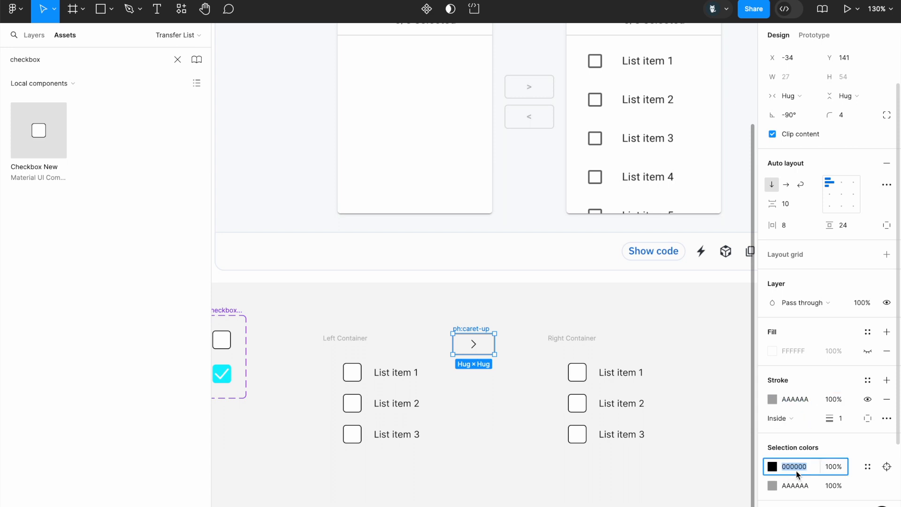
pyautogui.press('super+v')
pyautogui.press('Return')
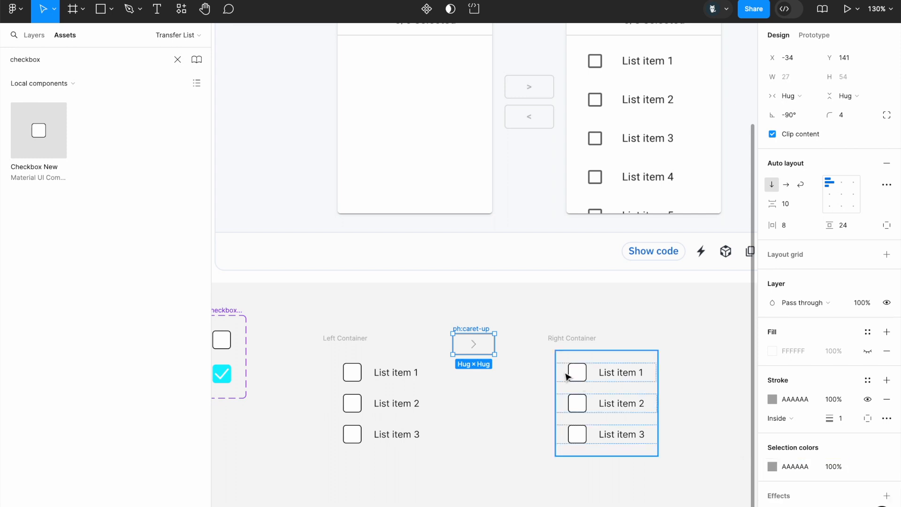
# Rename the caret frame as "Transfer button"
pyautogui.click(501, 367)
pyautogui.doubleClick(471, 328)
pyautogui.click(509, 318)
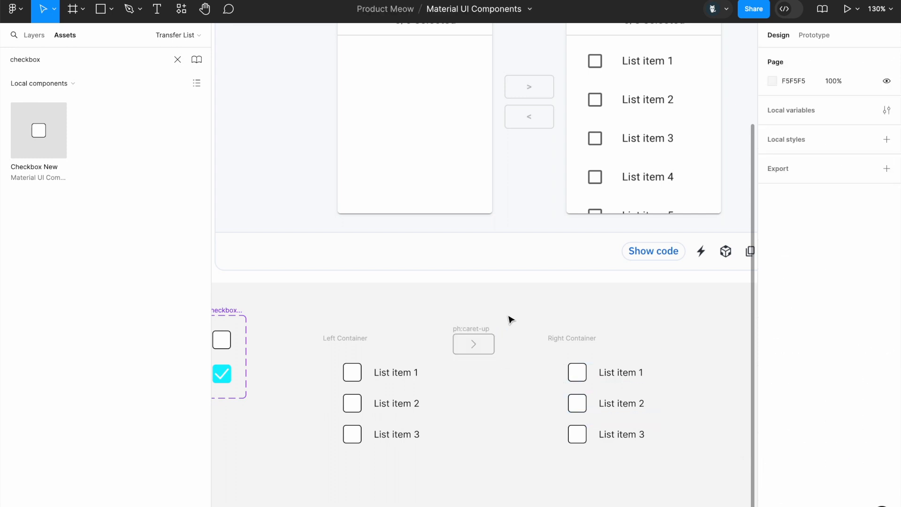
pyautogui.click(481, 333)
pyautogui.doubleClick(485, 331)
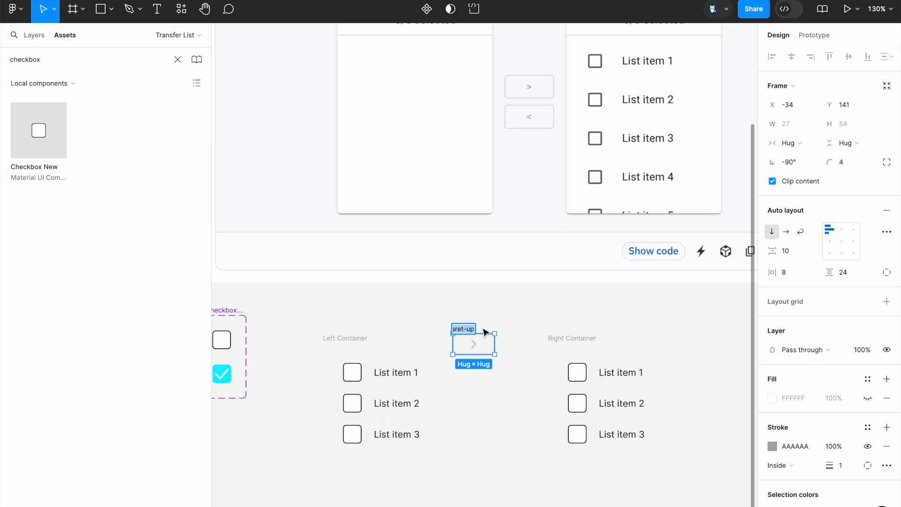
pyautogui.write('Transfer but')
pyautogui.click(467, 316)
pyautogui.click(474, 344)
pyautogui.hotkey('ctrl', 'd')
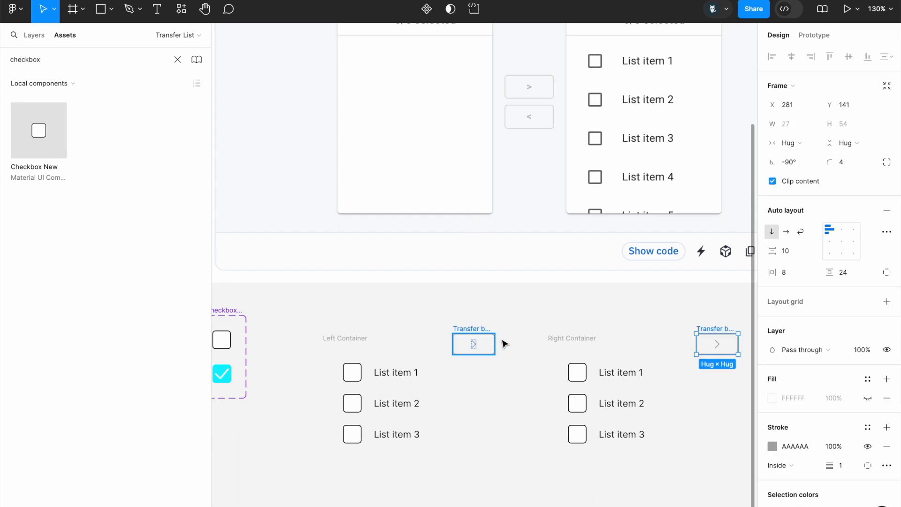
pyautogui.moveTo(716, 331); pyautogui.dragTo(473, 380)
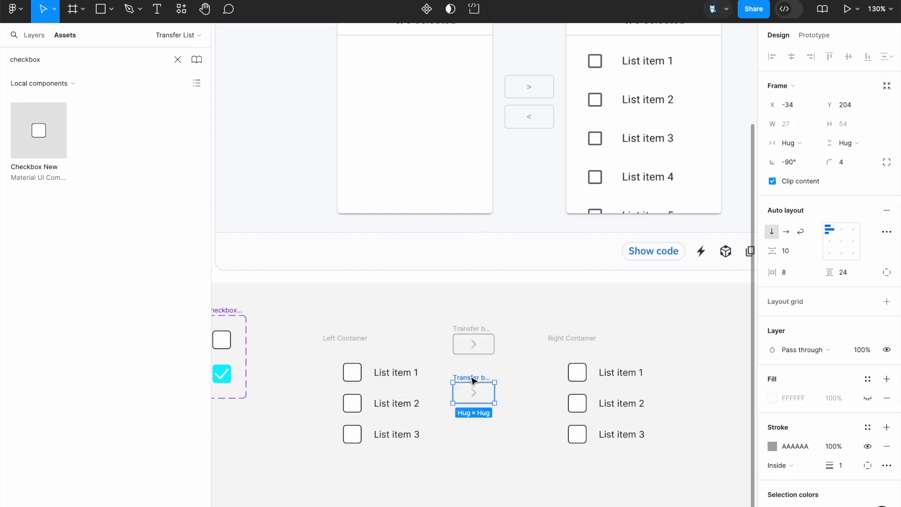
pyautogui.hotkey('ctrl', 'z')
pyautogui.hotkey('ctrl', 'z')
pyautogui.hotkey('ctrl', 'z')
# Turn the Transfer button frame into a component and add a second variant to it
pyautogui.click(479, 331)
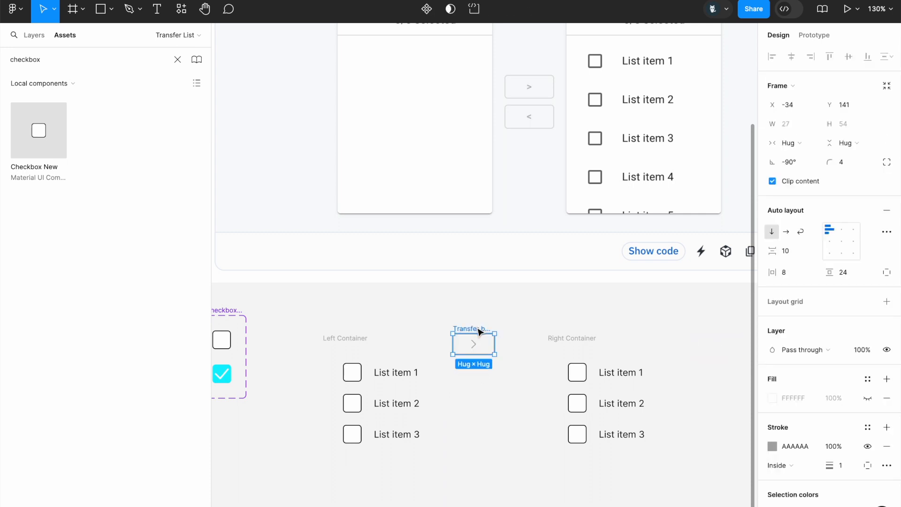
pyautogui.click(428, 11)
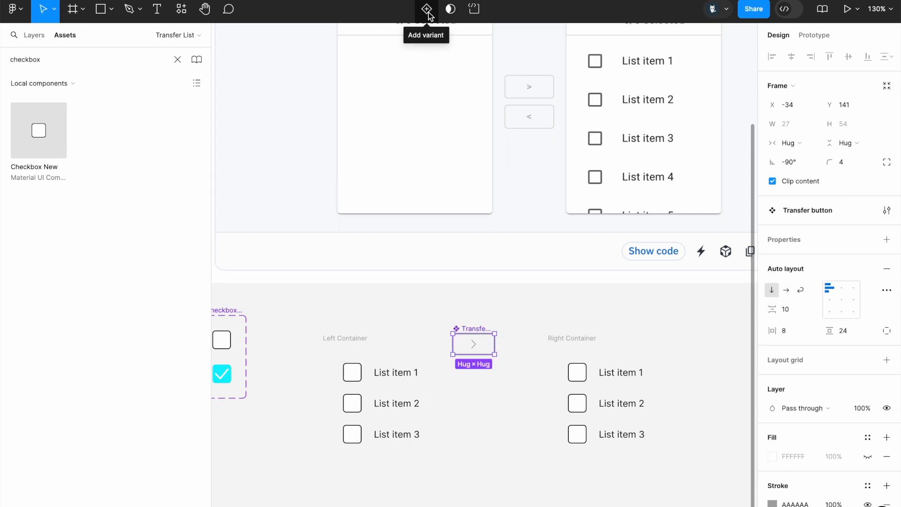
pyautogui.click(428, 10)
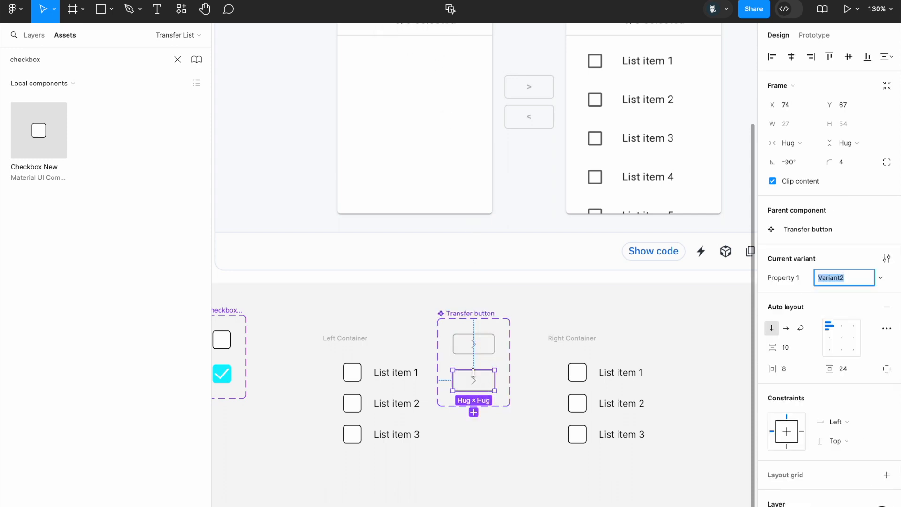
# Change the selection colour of the second Transfer button variant to 4C5EFF for both its stroke and caret
pyautogui.scroll(3, 473, 373)
pyautogui.scroll(5, 501, 364)
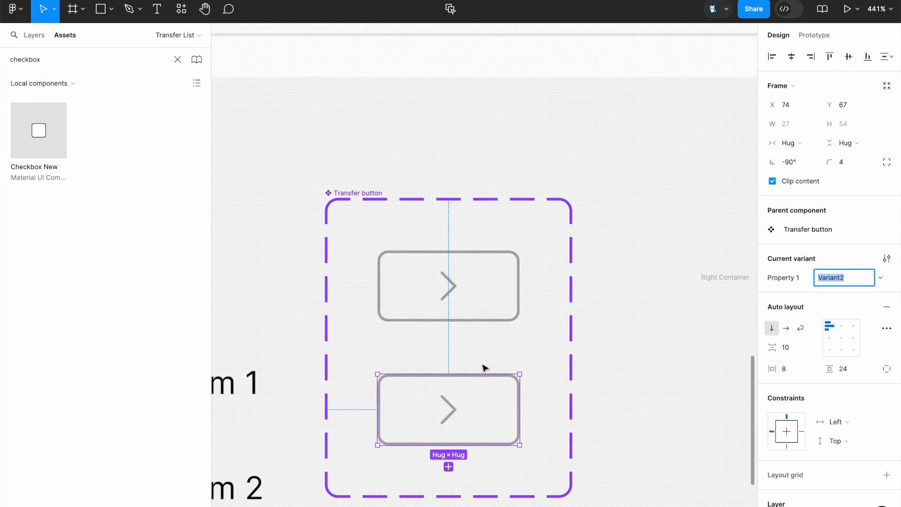
pyautogui.scroll(-3, 483, 368)
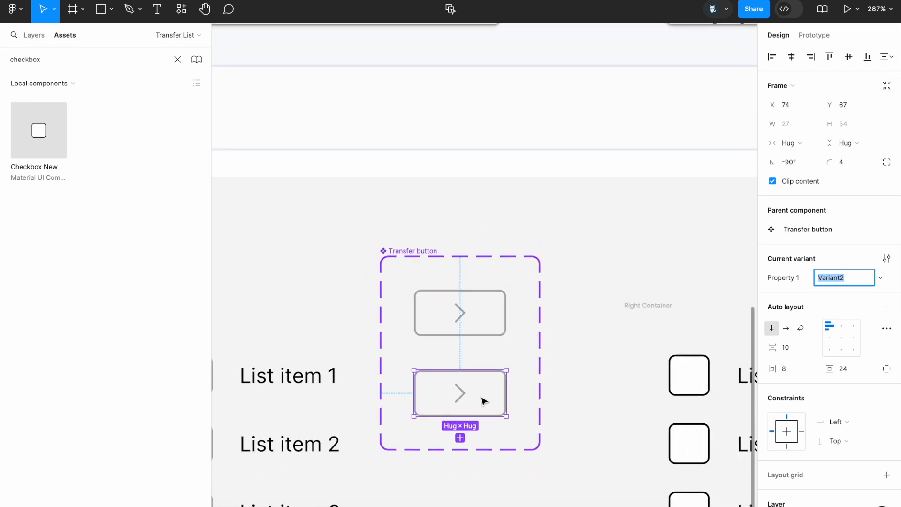
pyautogui.scroll(-5, 818, 393)
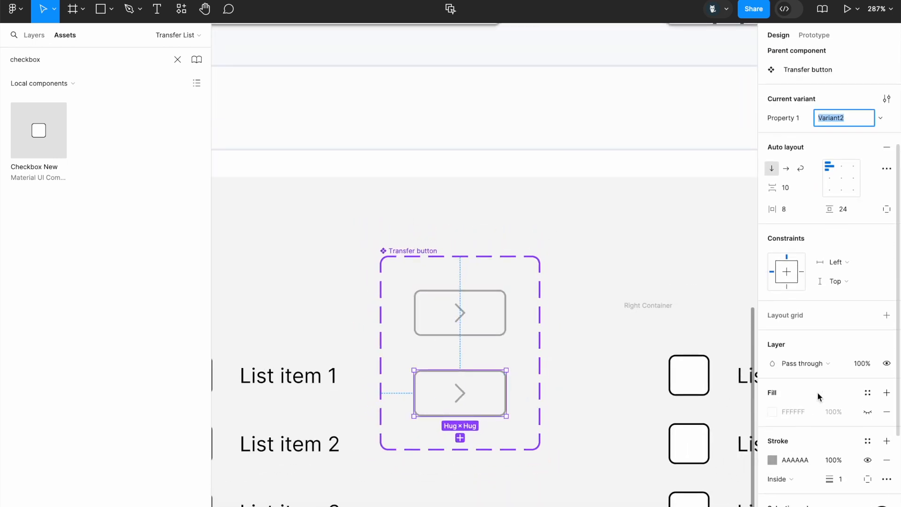
pyautogui.scroll(10, 734, 197)
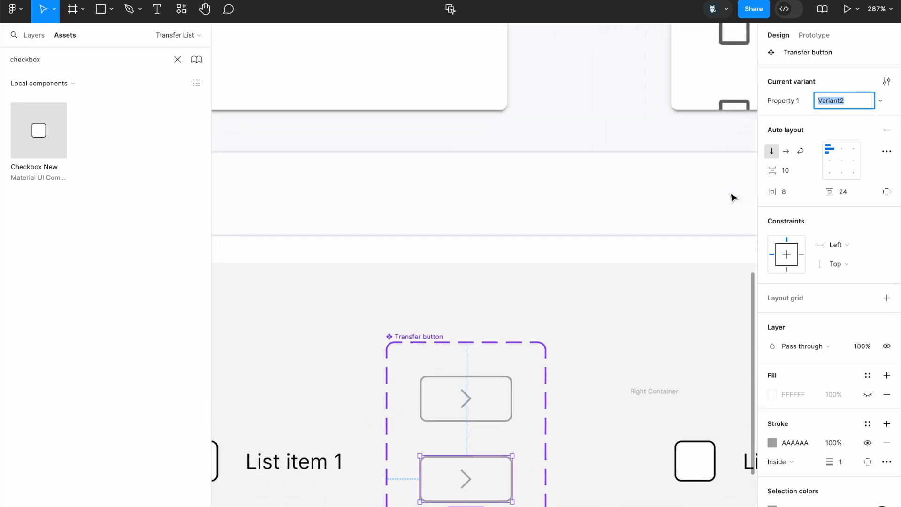
pyautogui.scroll(-5, 733, 196)
pyautogui.hscroll(-2, 733, 196)
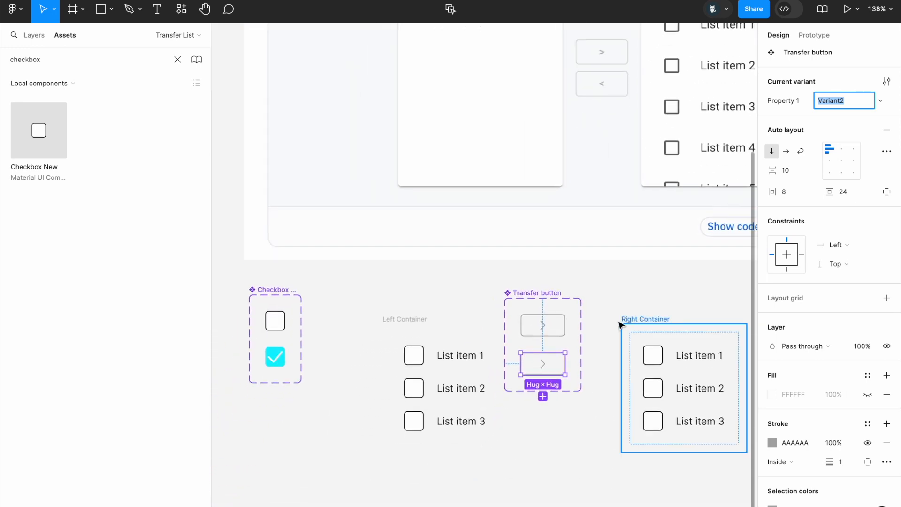
pyautogui.scroll(5, 559, 382)
pyautogui.scroll(-3, 811, 410)
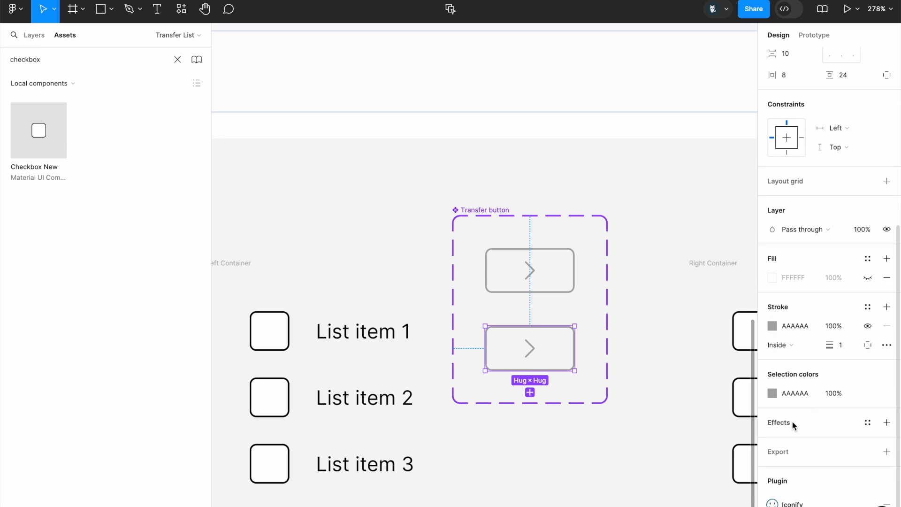
pyautogui.click(772, 393)
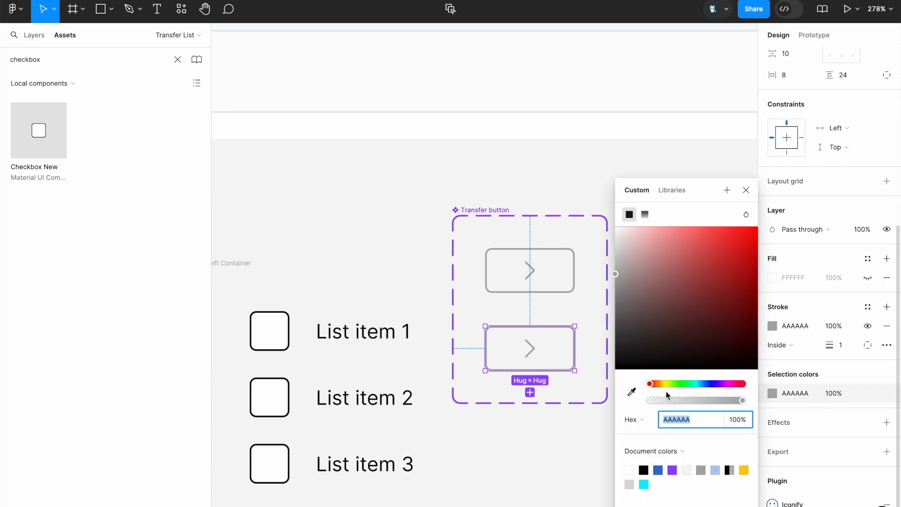
pyautogui.write('4C5EFF')
pyautogui.press('Return')
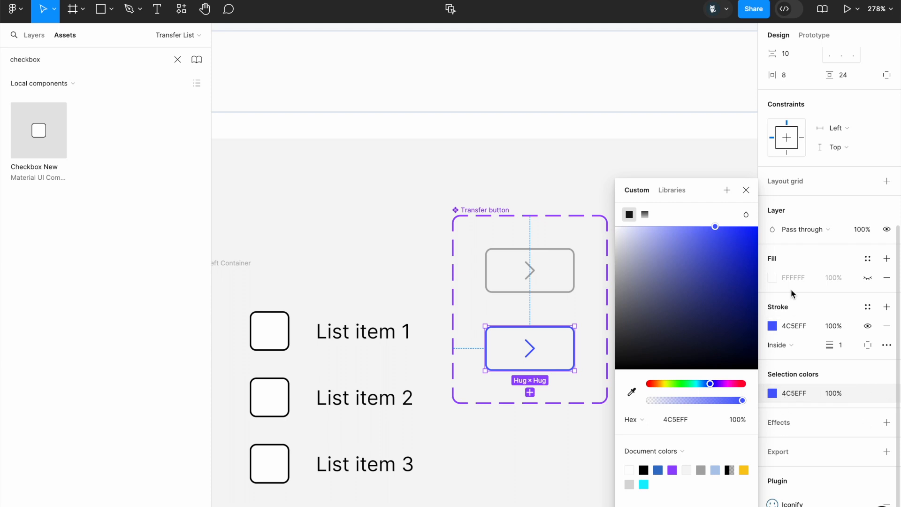
# Make the hidden white FFFFFF fill visible on both the blue and the grey Transfer button variants
pyautogui.click(867, 278)
pyautogui.click(561, 279)
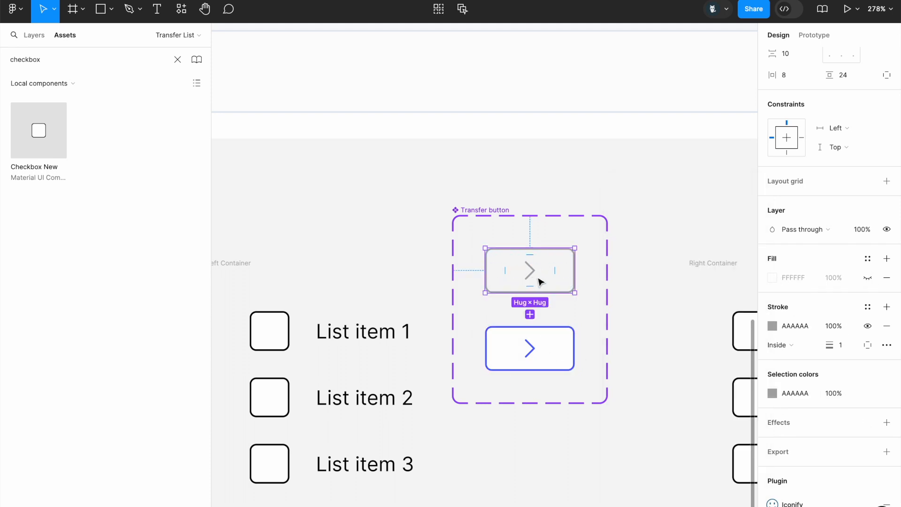
pyautogui.click(867, 277)
pyautogui.click(592, 355)
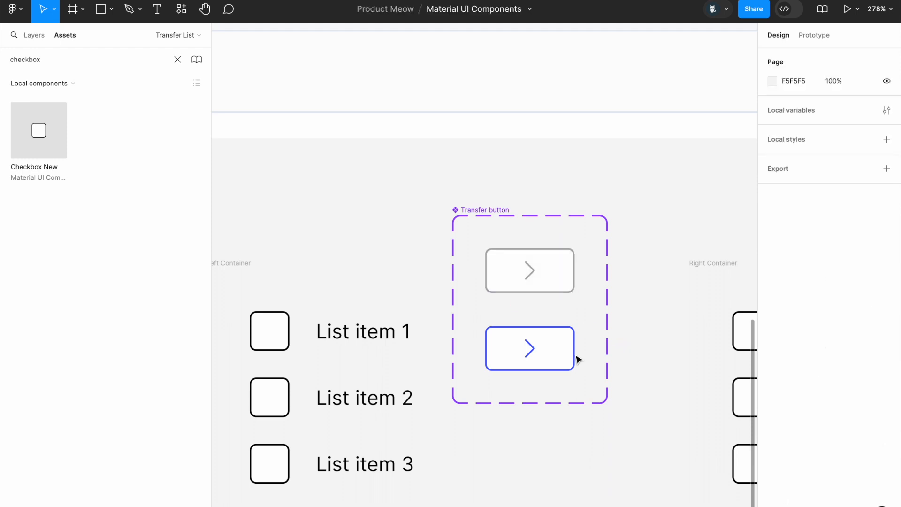
# Add a third variant to the Transfer button component, based on the blue outlined one
pyautogui.click(562, 339)
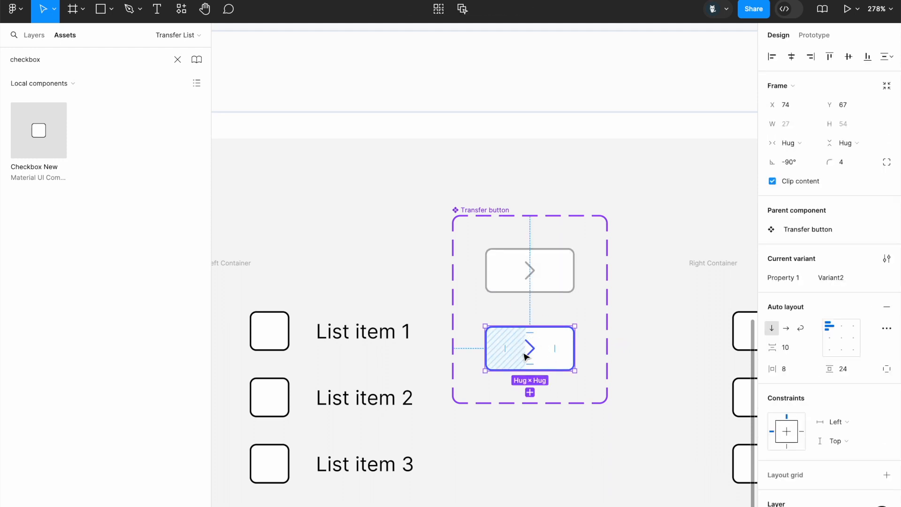
pyautogui.hscroll(2, 535, 357)
pyautogui.scroll(-2, 535, 357)
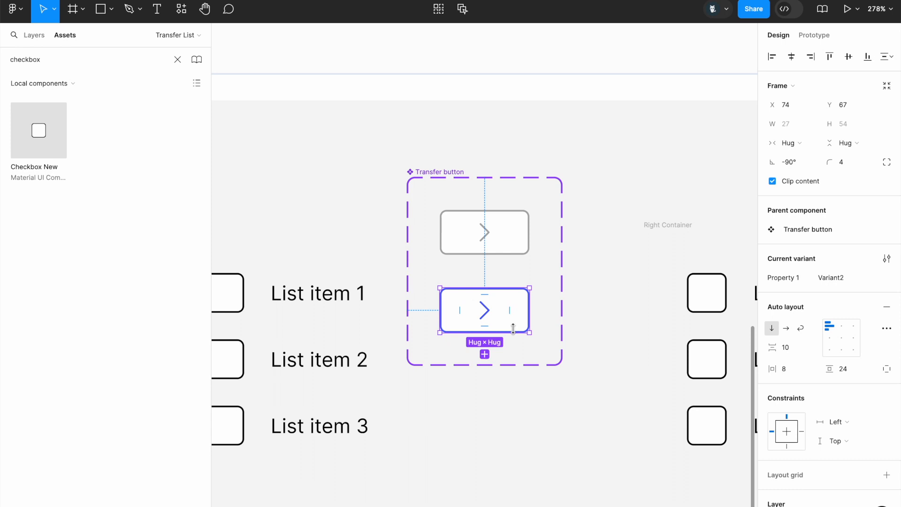
pyautogui.click(486, 356)
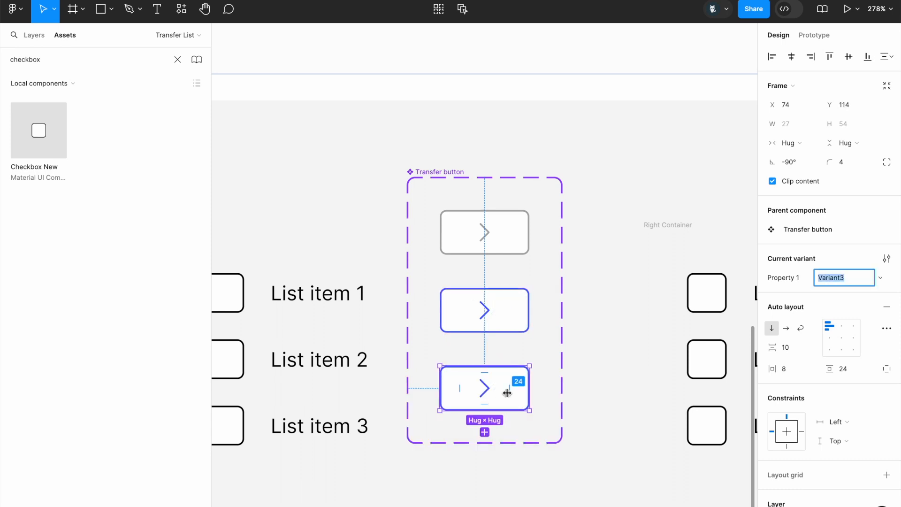
# Set the third variant's fill to its stroke colour 4C5EFF and lighten it to a pale blue tint
pyautogui.scroll(-4, 830, 360)
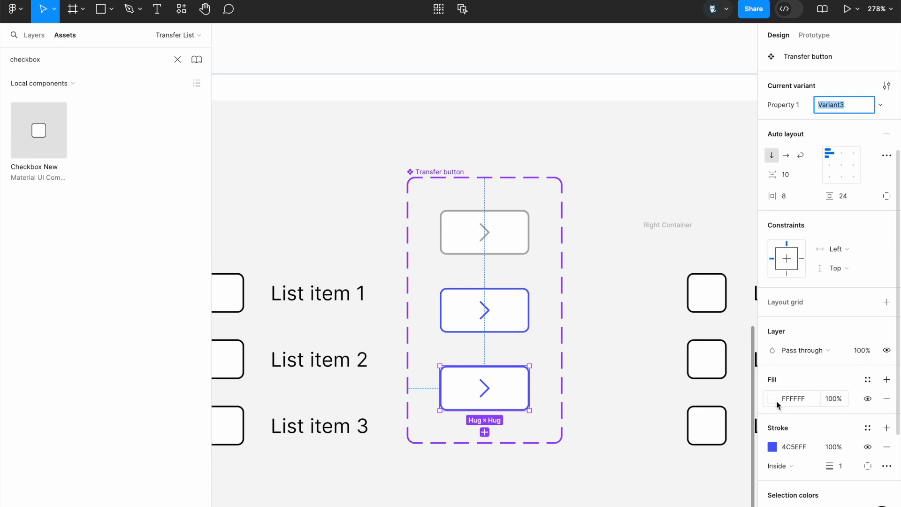
pyautogui.click(792, 447)
pyautogui.click(801, 402)
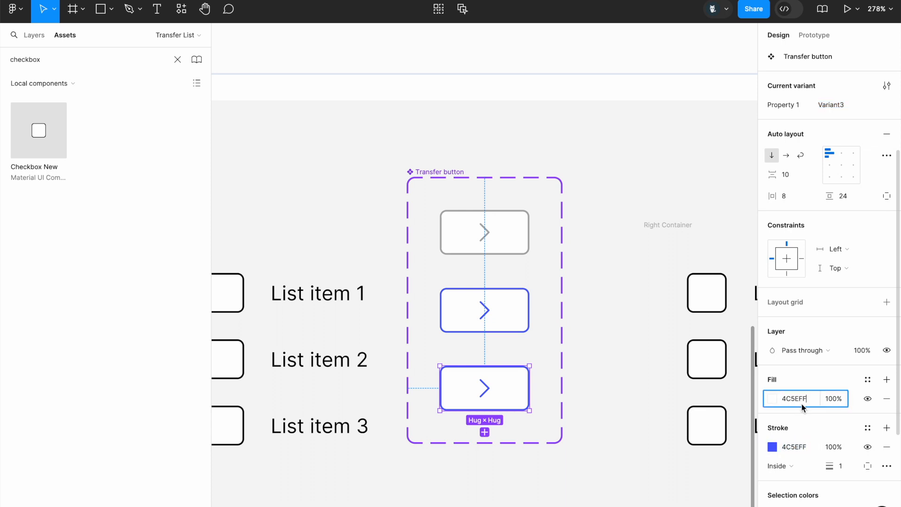
pyautogui.press('Return')
pyautogui.click(772, 399)
pyautogui.click(670, 240)
pyautogui.moveTo(670, 241); pyautogui.dragTo(633, 215)
pyautogui.click(568, 324)
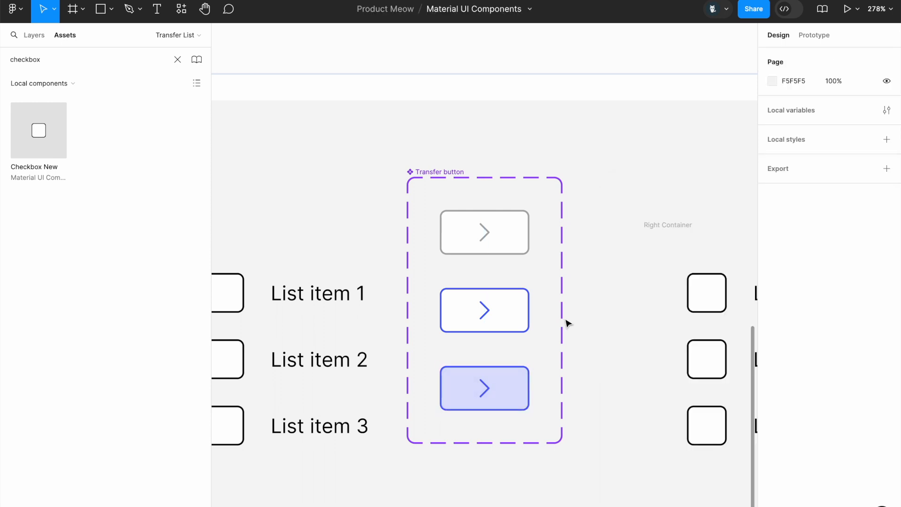
# Add a while-hovering prototype interaction that changes the blue outlined Transfer button variant to Variant3
pyautogui.click(515, 316)
pyautogui.click(519, 386)
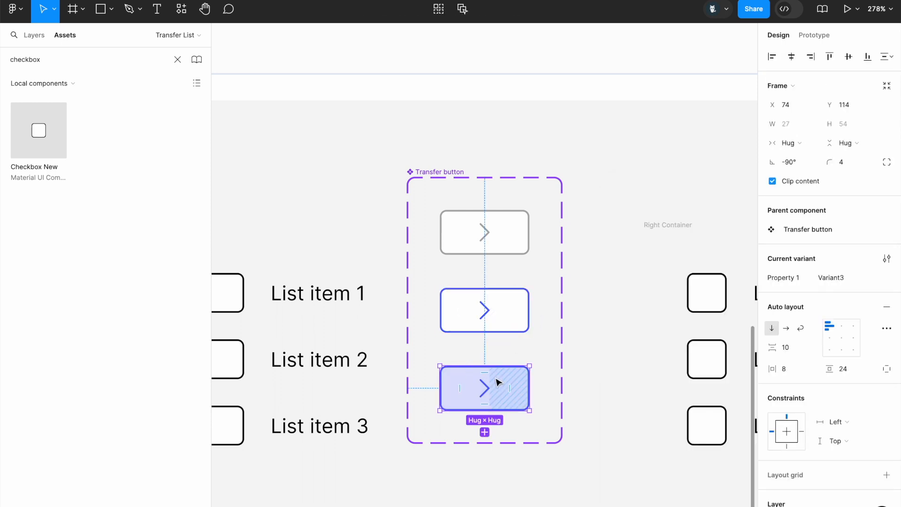
pyautogui.click(512, 312)
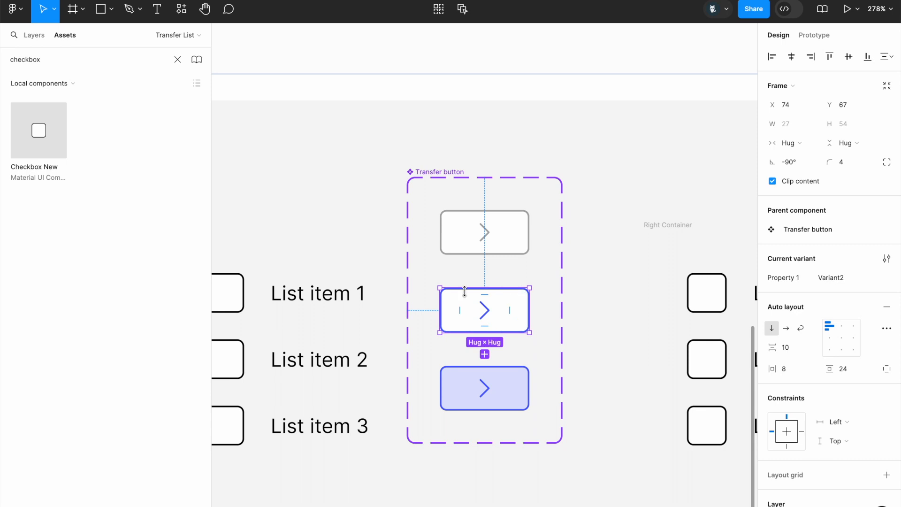
pyautogui.click(816, 35)
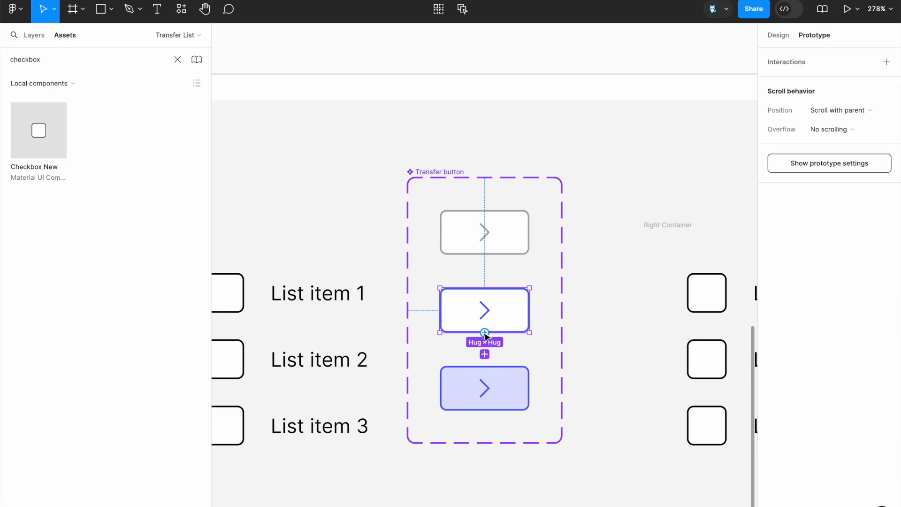
pyautogui.moveTo(484, 333); pyautogui.dragTo(497, 381)
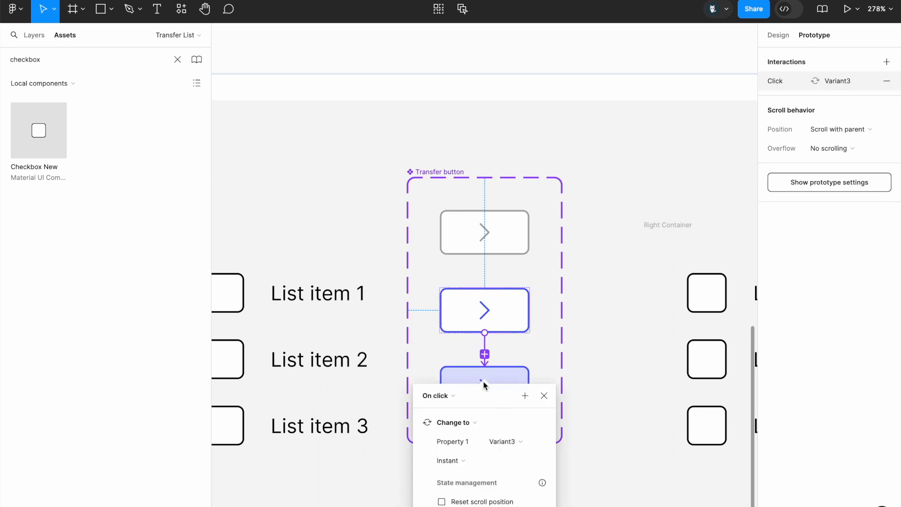
pyautogui.click(441, 396)
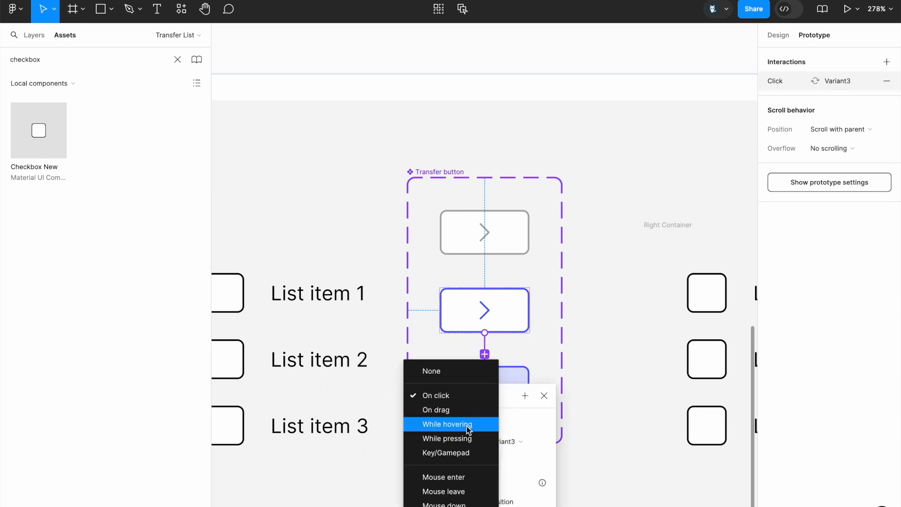
pyautogui.click(467, 424)
pyautogui.click(595, 349)
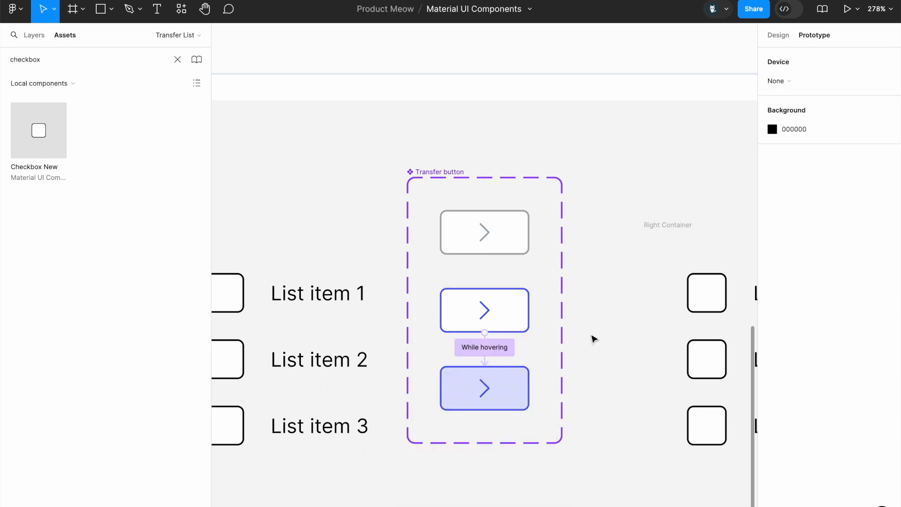
# Shift the Right Container further right and move the Transfer button component set below the list containers
pyautogui.scroll(-5, 588, 300)
pyautogui.moveTo(646, 256); pyautogui.dragTo(753, 256)
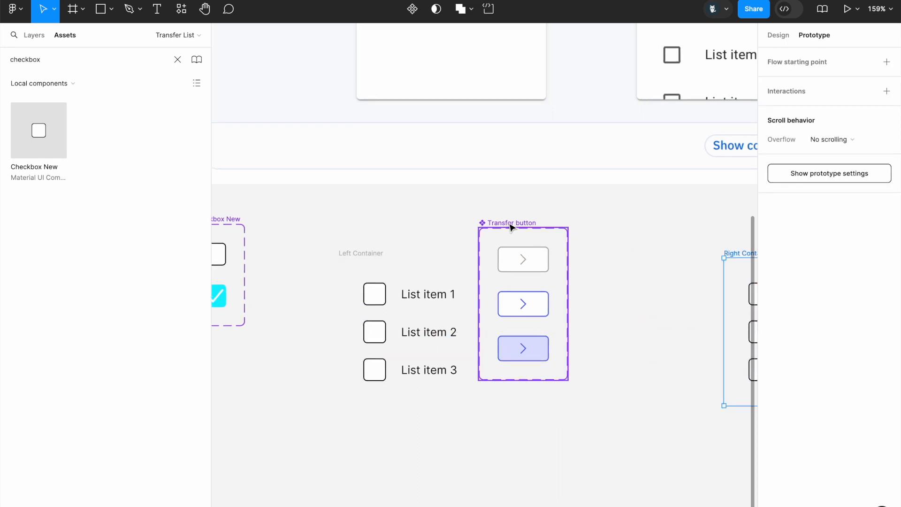
pyautogui.moveTo(511, 227); pyautogui.dragTo(545, 371)
pyautogui.scroll(-7, 545, 372)
pyautogui.moveTo(493, 60); pyautogui.dragTo(336, 162)
# Rename the Transfer button component set as _Transfer button
pyautogui.doubleClick(338, 160)
pyautogui.click(311, 160)
pyautogui.write('_')
pyautogui.press('Return')
# Select all three _Transfer button variants and add a duplicate set of them below the originals
pyautogui.scroll(5, 354, 240)
pyautogui.click(439, 202)
pyautogui.scroll(-3, 439, 201)
pyautogui.moveTo(372, 95); pyautogui.dragTo(409, 400)
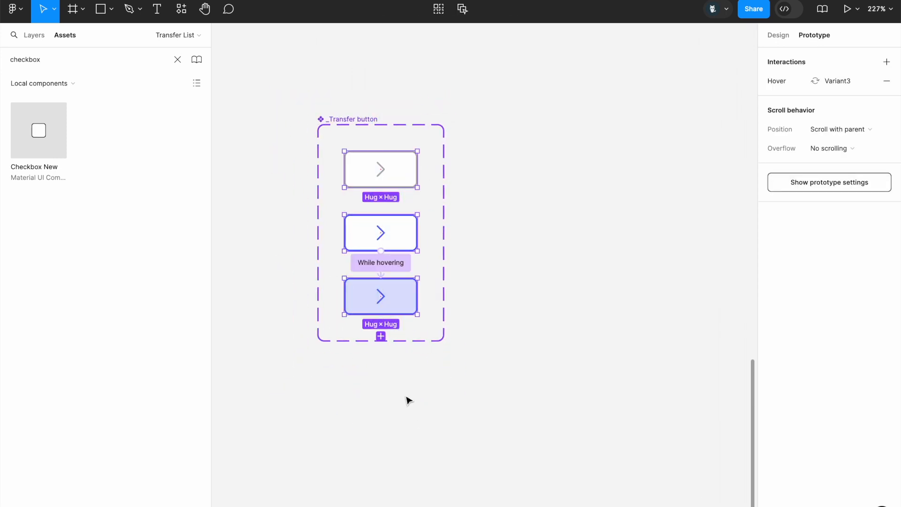
pyautogui.click(381, 337)
pyautogui.click(446, 320)
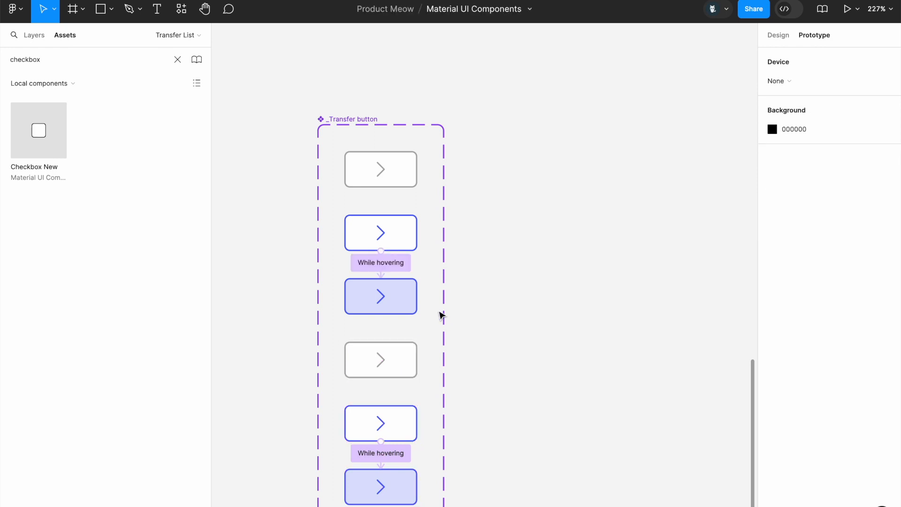
# Arrange the three duplicated variants as a second column beside the originals and resize the component set to fit both columns
pyautogui.click(444, 305)
pyautogui.moveTo(444, 303); pyautogui.dragTo(648, 297)
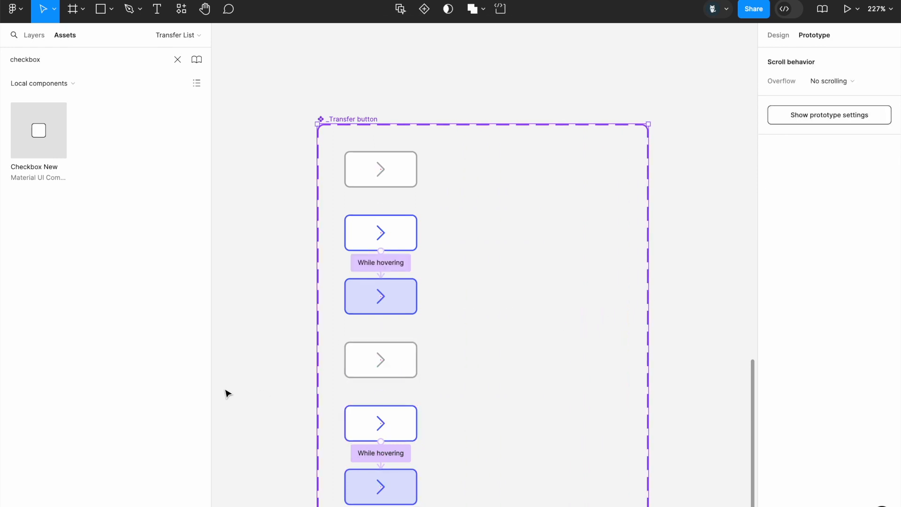
pyautogui.moveTo(288, 336); pyautogui.dragTo(455, 499)
pyautogui.moveTo(409, 435); pyautogui.dragTo(549, 245)
pyautogui.scroll(-5, 562, 373)
pyautogui.click(582, 416)
pyautogui.moveTo(582, 416); pyautogui.dragTo(586, 234)
pyautogui.scroll(3, 591, 237)
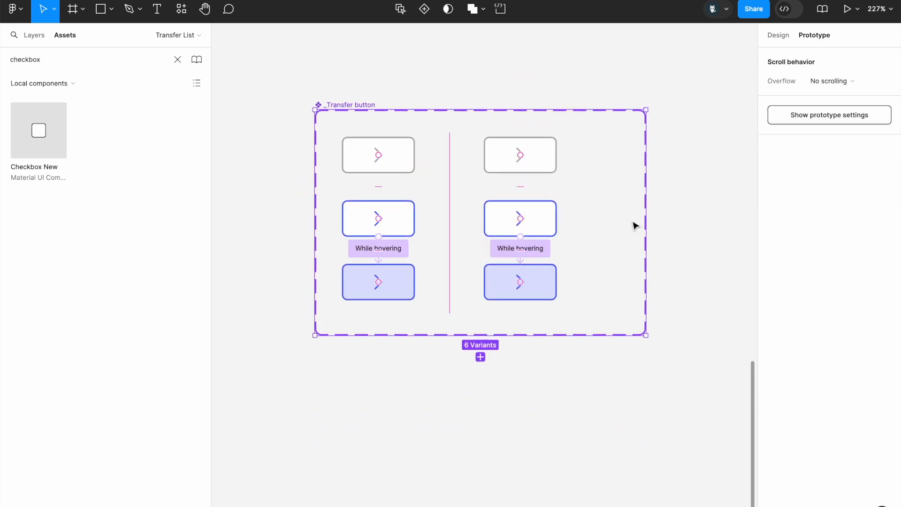
pyautogui.moveTo(644, 222); pyautogui.dragTo(601, 222)
# Rotate the carets of the three second-column variants to 90° so that they point left
pyautogui.moveTo(518, 96); pyautogui.dragTo(575, 332)
pyautogui.click(777, 37)
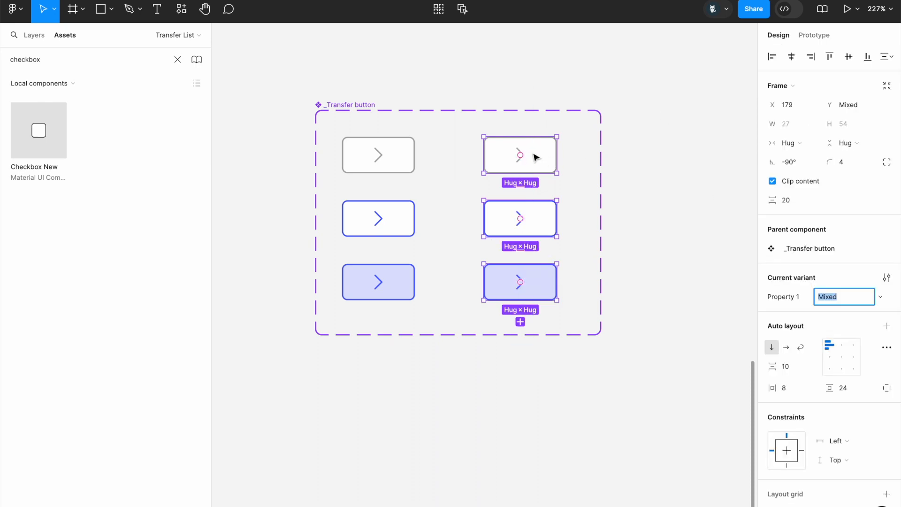
pyautogui.scroll(4, 535, 157)
pyautogui.click(525, 160)
pyautogui.press('Return')
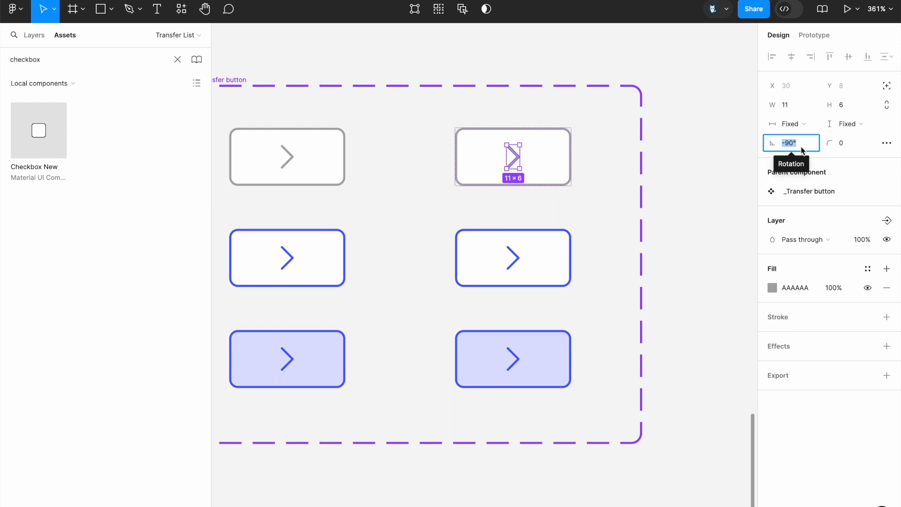
pyautogui.write('90')
pyautogui.press('Return')
pyautogui.click(514, 260)
pyautogui.keyDown('shift'); pyautogui.click(518, 368); pyautogui.keyUp('shift')
pyautogui.click(805, 142)
pyautogui.write('90')
pyautogui.press('Return')
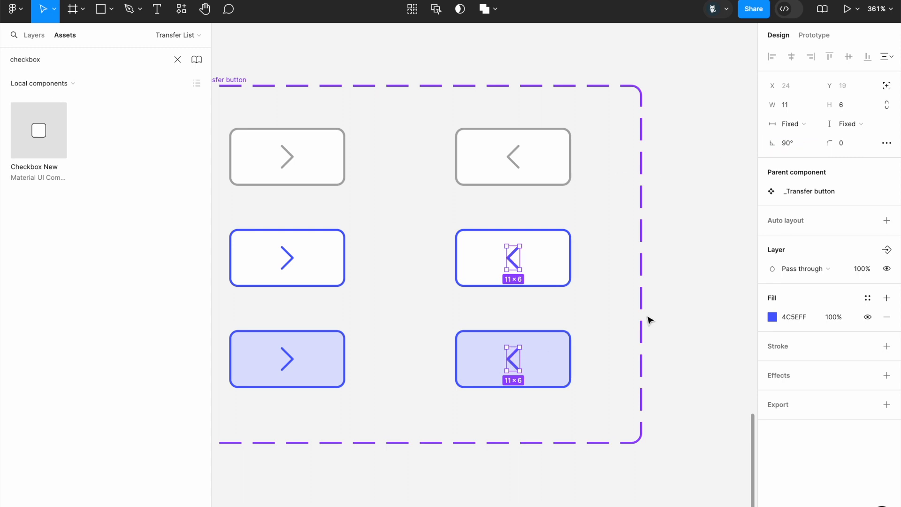
# Add a variant property named Type to the _Transfer button component set and place it above Property 1
pyautogui.keyDown('ctrl'); pyautogui.scroll(-3, 672, 303); pyautogui.keyUp('ctrl')
pyautogui.click(518, 149)
pyautogui.click(452, 172)
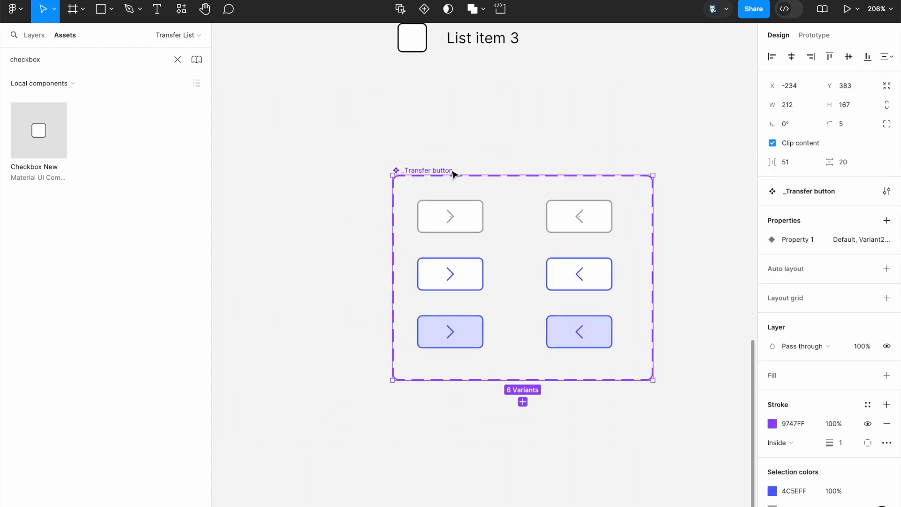
pyautogui.hscroll(3, 452, 172)
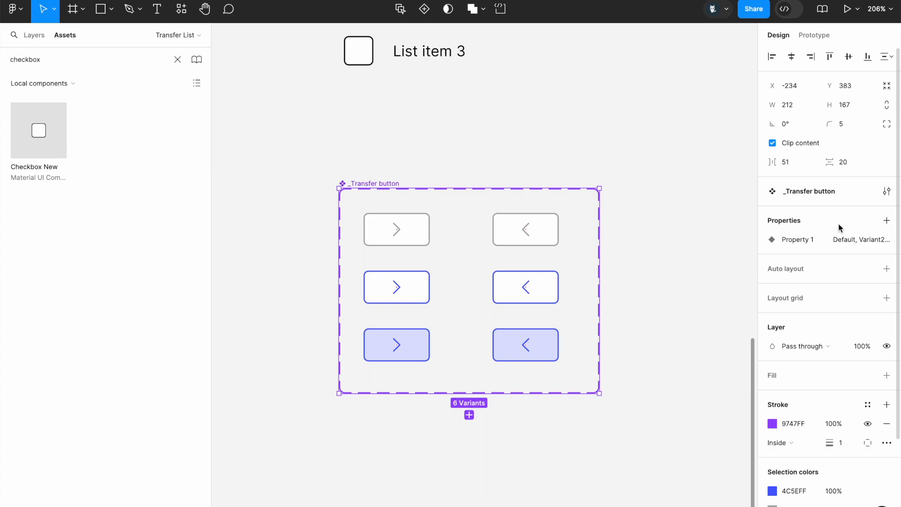
pyautogui.click(887, 220)
pyautogui.click(828, 261)
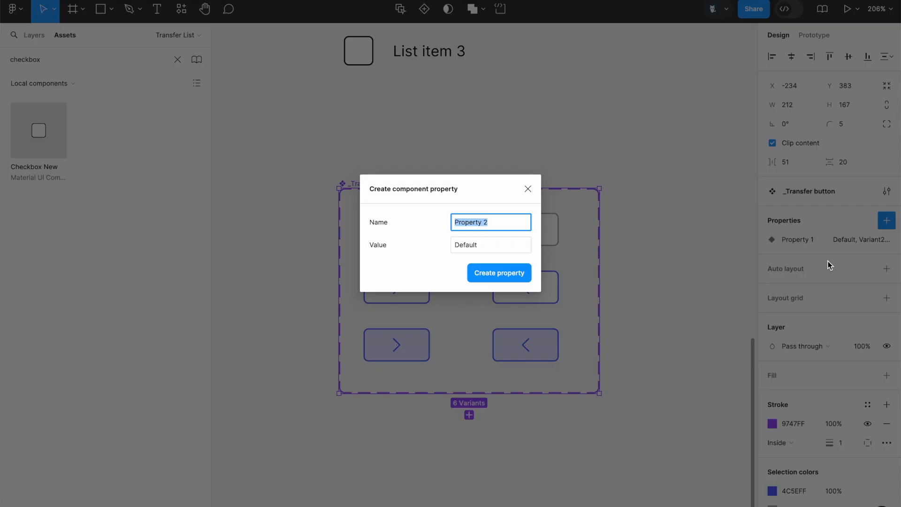
pyautogui.write('Type')
pyautogui.press('Return')
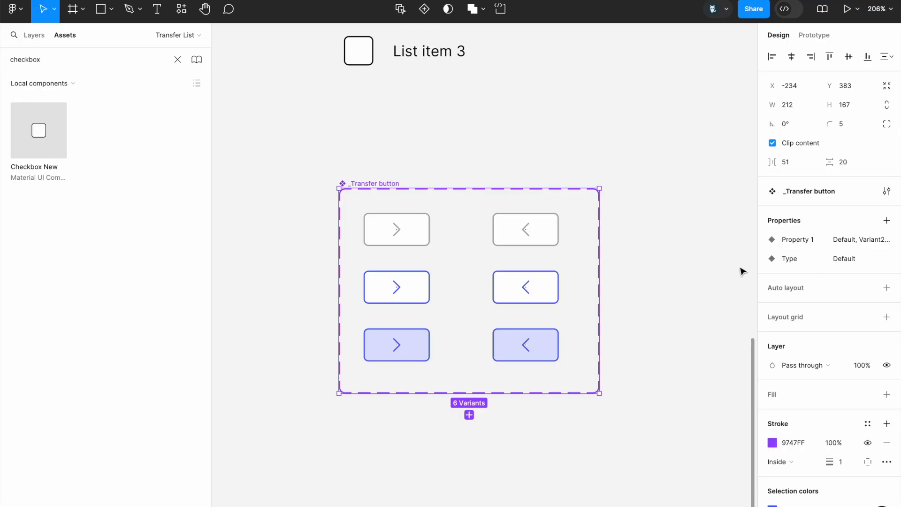
pyautogui.moveTo(782, 261); pyautogui.dragTo(770, 233)
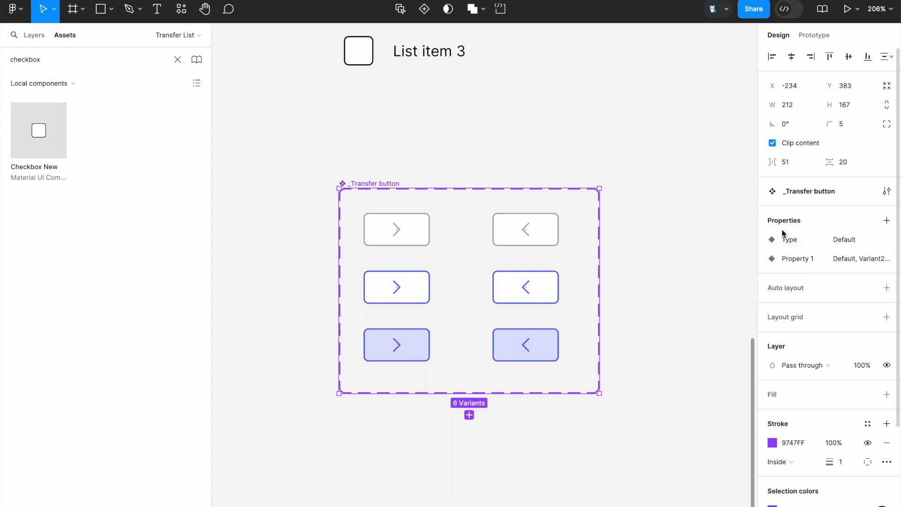
# Set Type to L->R for the first-column variants and R->L for the second-column variants
pyautogui.moveTo(391, 165); pyautogui.dragTo(412, 359)
pyautogui.click(840, 299)
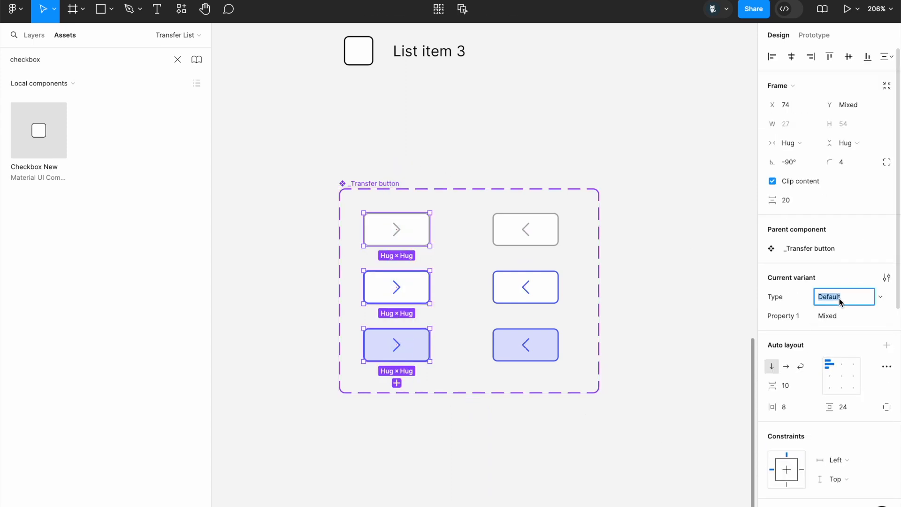
pyautogui.write('L->R')
pyautogui.press('Return')
pyautogui.moveTo(507, 166); pyautogui.dragTo(543, 407)
pyautogui.click(844, 297)
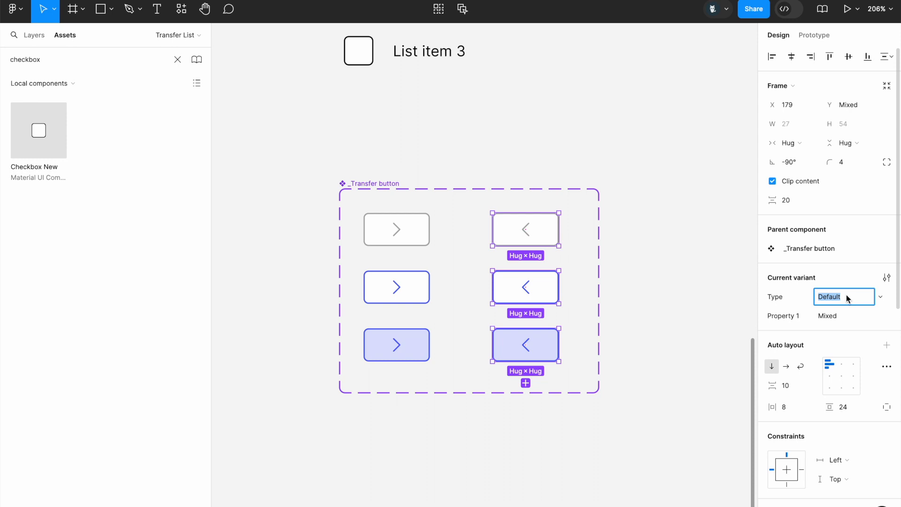
pyautogui.write('R->L')
pyautogui.click(689, 316)
# Rename the component set's Property 1 as State
pyautogui.moveTo(269, 219); pyautogui.dragTo(651, 252)
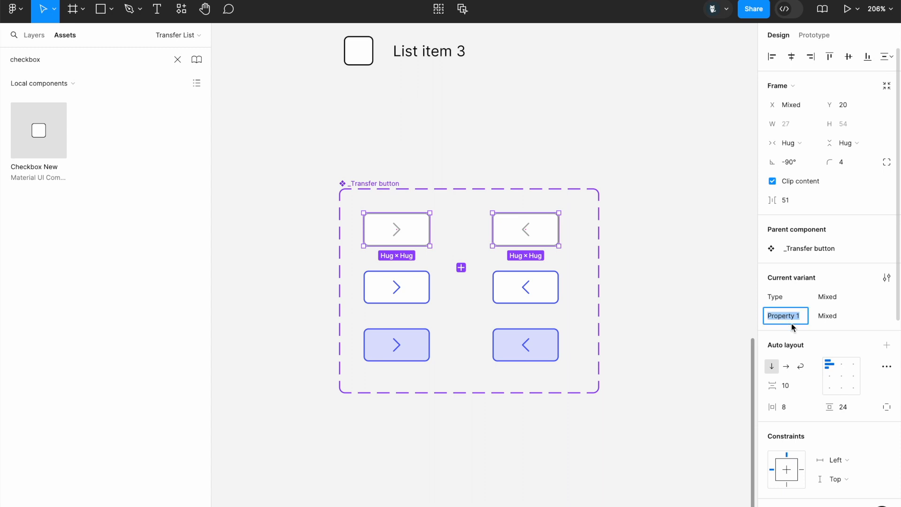
pyautogui.click(521, 137)
pyautogui.click(399, 191)
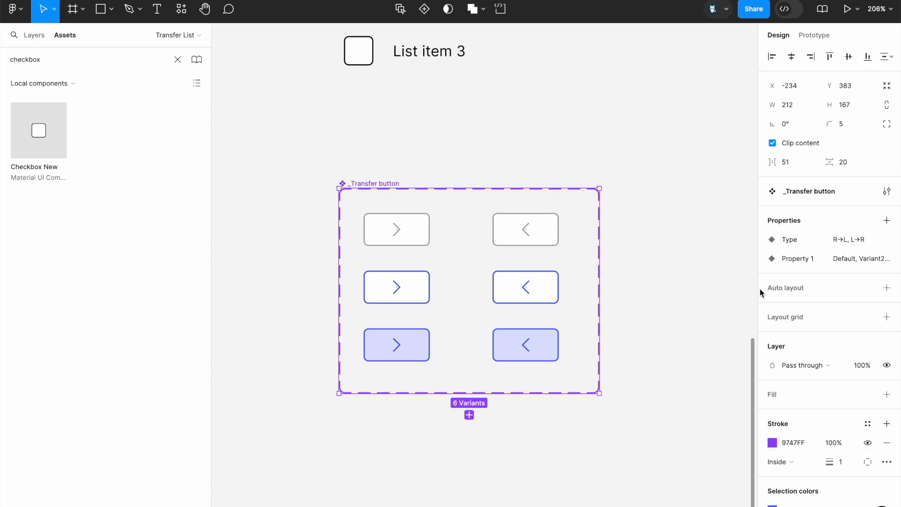
pyautogui.doubleClick(803, 260)
pyautogui.write('State')
pyautogui.press('Return')
# Set the State of both grey _Transfer button variants to Default
pyautogui.click(289, 243)
pyautogui.moveTo(285, 218); pyautogui.dragTo(578, 229)
pyautogui.click(837, 316)
pyautogui.write('Default')
pyautogui.press('Return')
# Set the State of both blue outlined _Transfer button variants to Selectable
pyautogui.click(283, 268)
pyautogui.moveTo(262, 252); pyautogui.dragTo(633, 284)
pyautogui.click(848, 315)
pyautogui.write('Selected')
pyautogui.press('Return')
# Set the State of both pale blue filled _Transfer button variants to Hover
pyautogui.moveTo(261, 336); pyautogui.dragTo(678, 409)
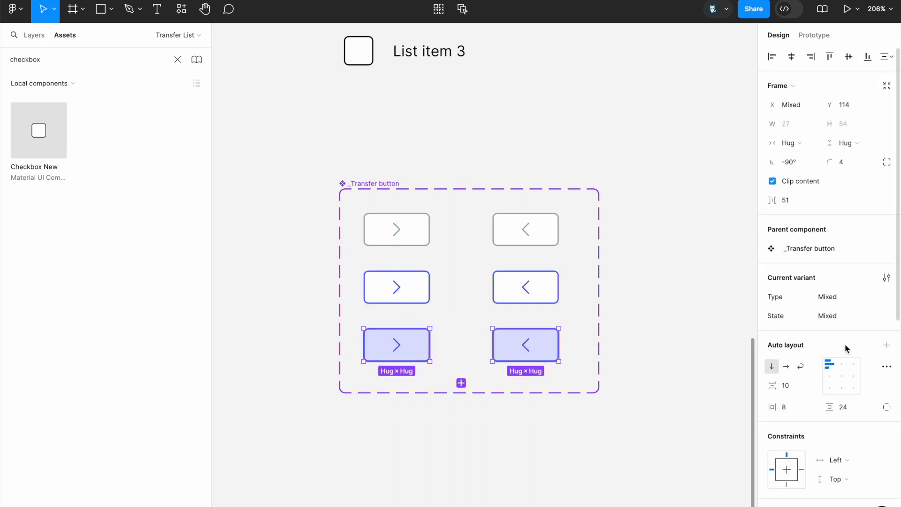
pyautogui.click(841, 316)
pyautogui.write('Hover')
pyautogui.press('Return')
pyautogui.click(674, 302)
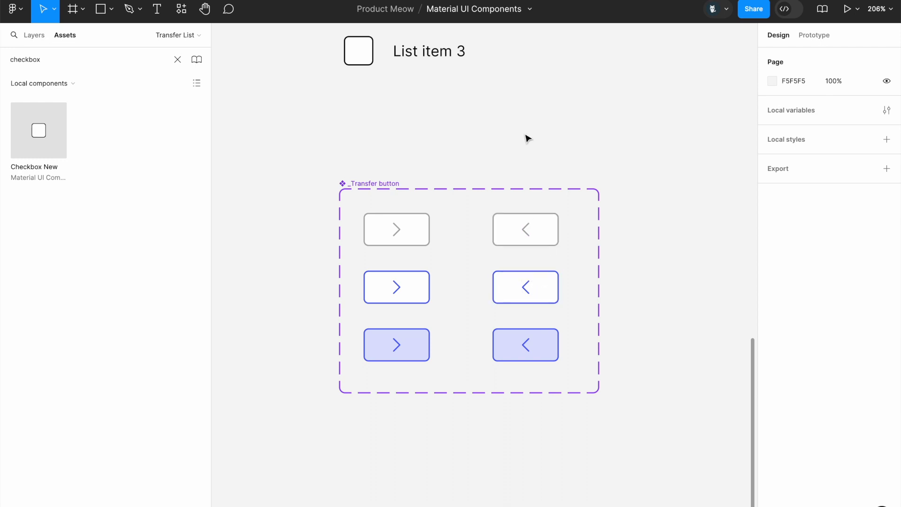
# Check the prototype interaction between the Selectable and Hover variants in the R→L column
pyautogui.moveTo(525, 134); pyautogui.dragTo(545, 423)
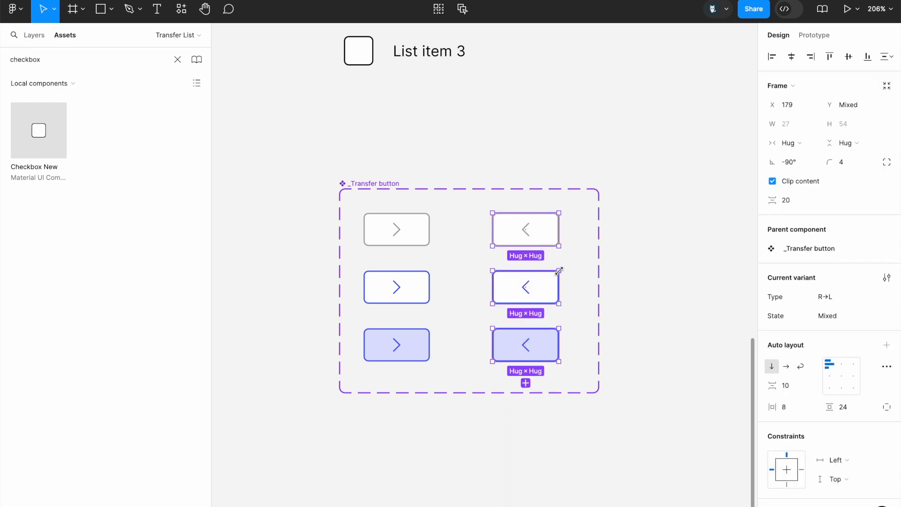
pyautogui.click(595, 274)
pyautogui.click(549, 287)
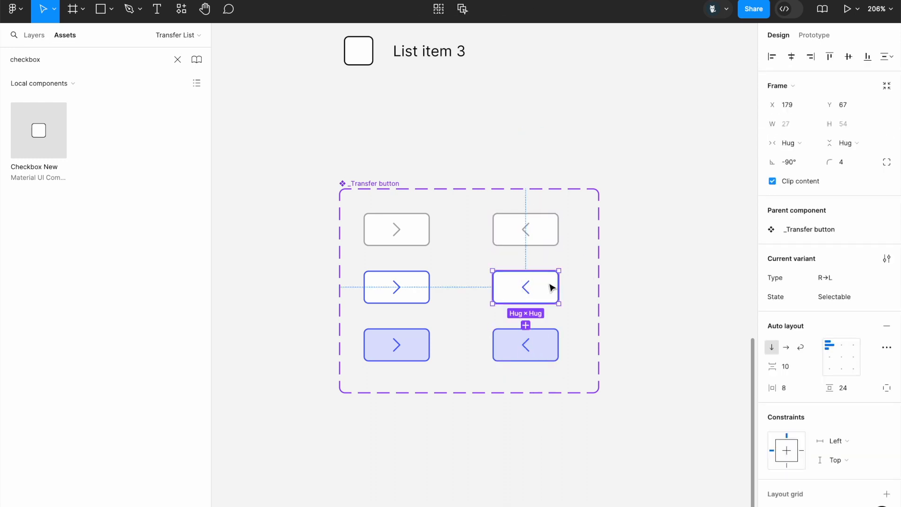
pyautogui.click(813, 38)
pyautogui.scroll(5, 526, 312)
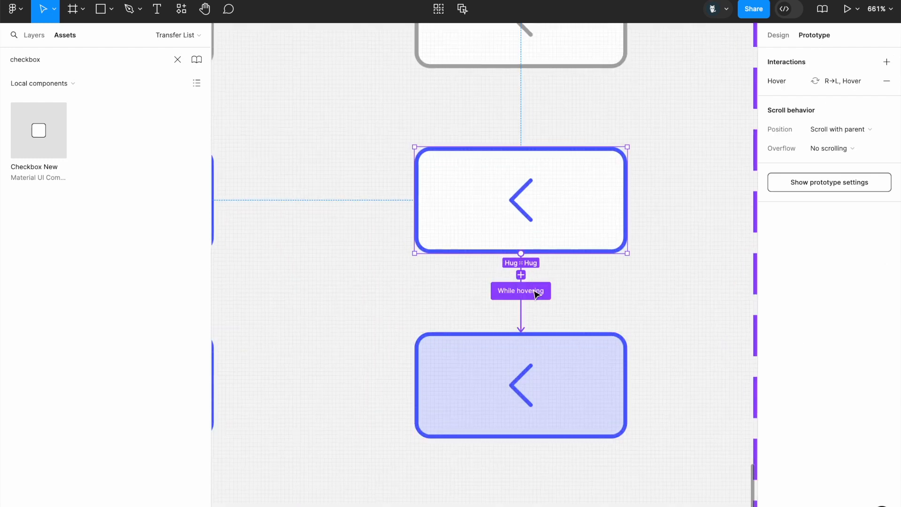
pyautogui.scroll(-5, 527, 295)
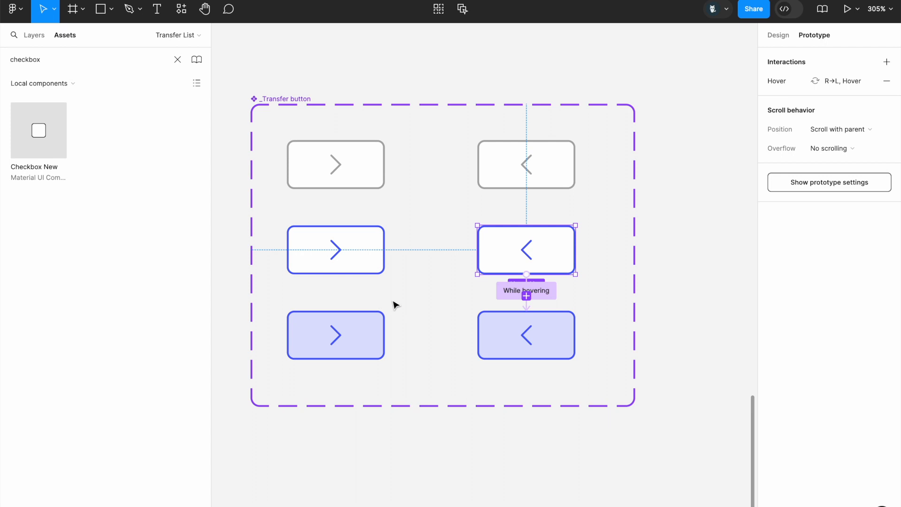
pyautogui.scroll(-4, 394, 305)
pyautogui.click(368, 188)
pyautogui.click(413, 165)
# Search the assets for "transfer button" and place two _Transfer button instances, one above the other, between the Left and Right Containers
pyautogui.scroll(2, 385, 202)
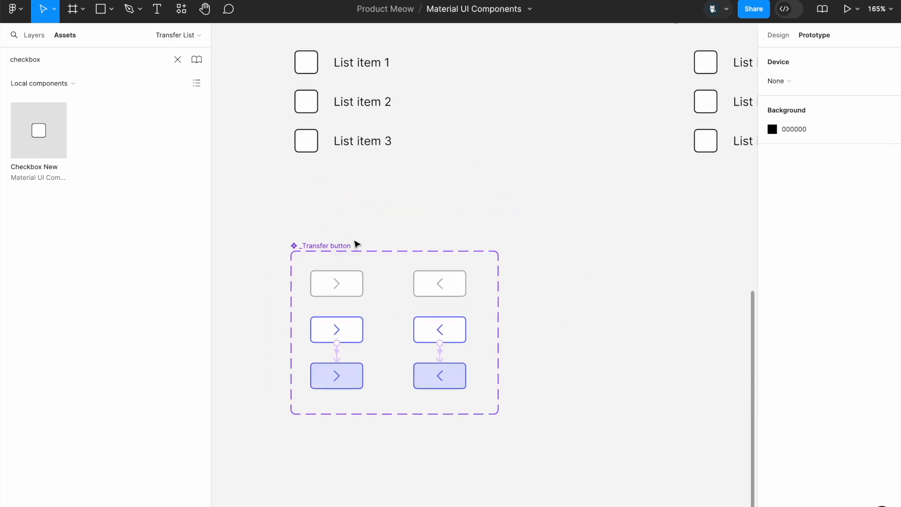
pyautogui.scroll(2, 340, 248)
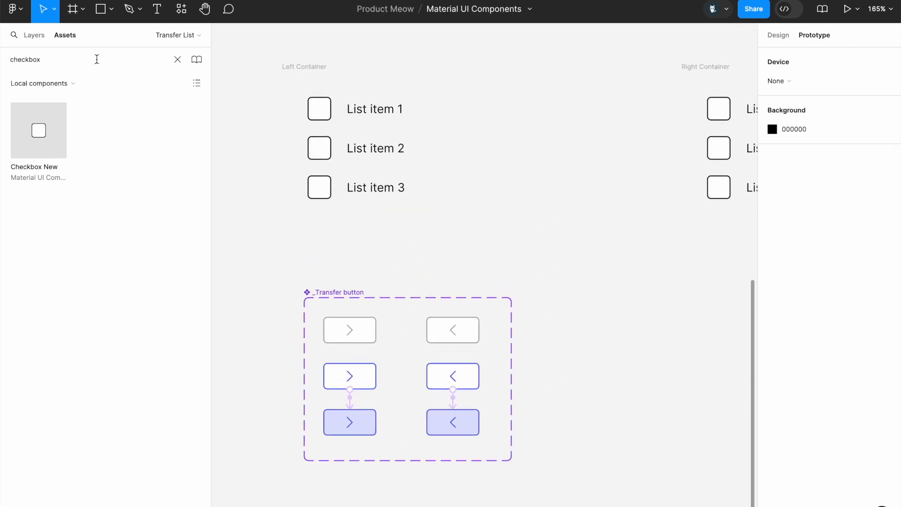
pyautogui.click(77, 65)
pyautogui.write('transfer button')
pyautogui.moveTo(44, 152); pyautogui.dragTo(569, 195)
pyautogui.scroll(1, 605, 267)
pyautogui.hscroll(1, 606, 268)
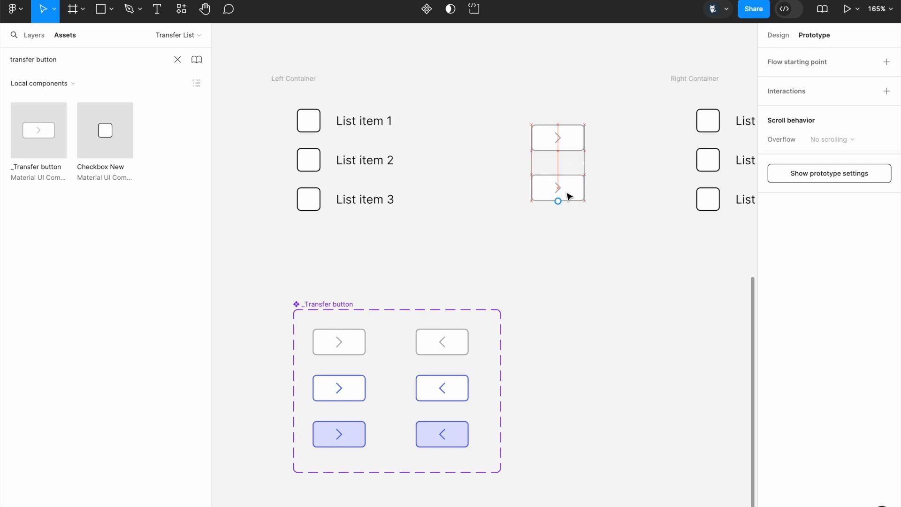
# Set the Type of the lower _Transfer button instance between the two containers to R→L
pyautogui.click(778, 37)
pyautogui.scroll(2, 627, 210)
pyautogui.hscroll(1, 627, 210)
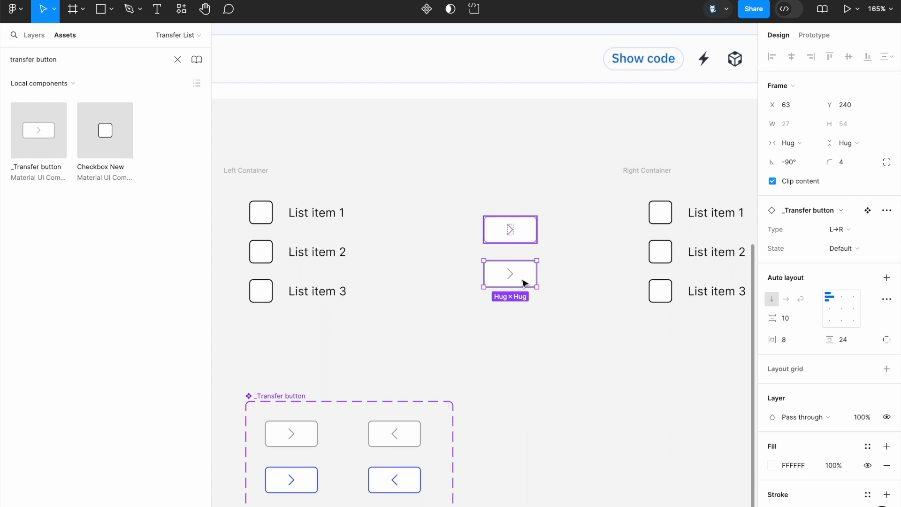
pyautogui.click(837, 230)
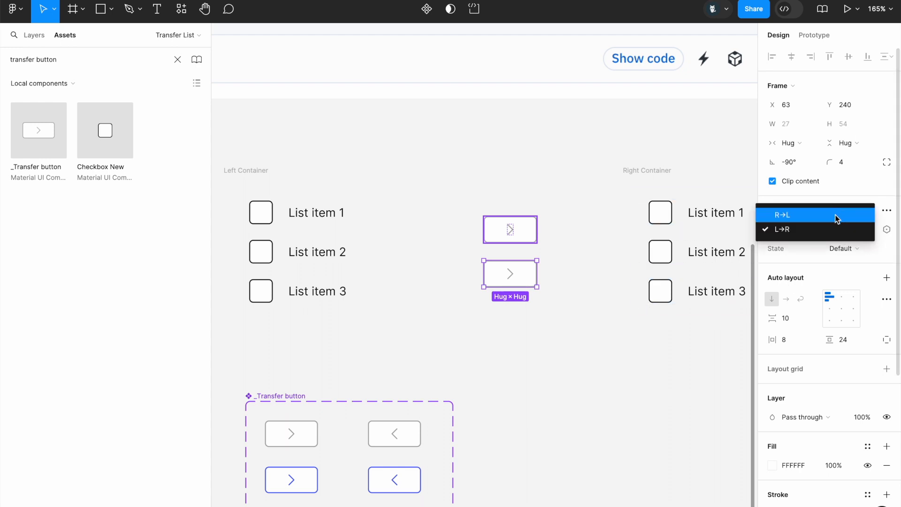
pyautogui.press('Escape')
pyautogui.click(535, 306)
pyautogui.click(522, 280)
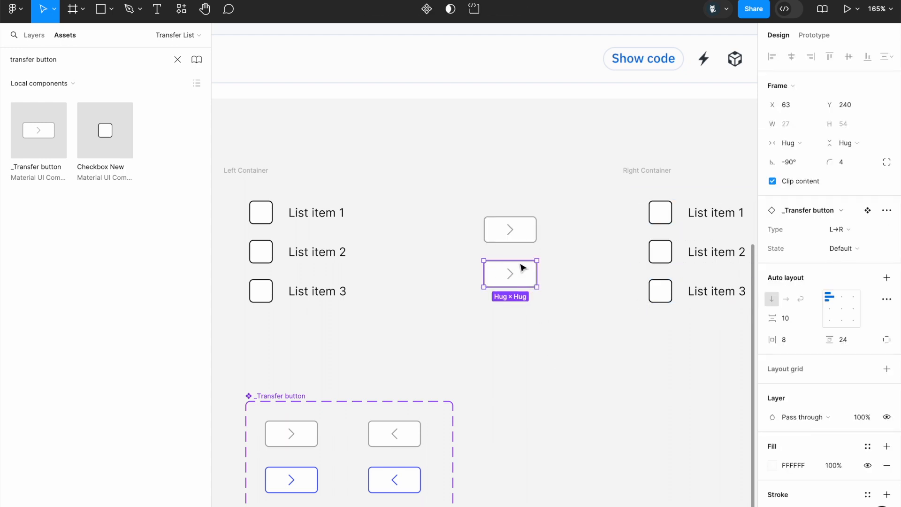
pyautogui.scroll(5, 516, 274)
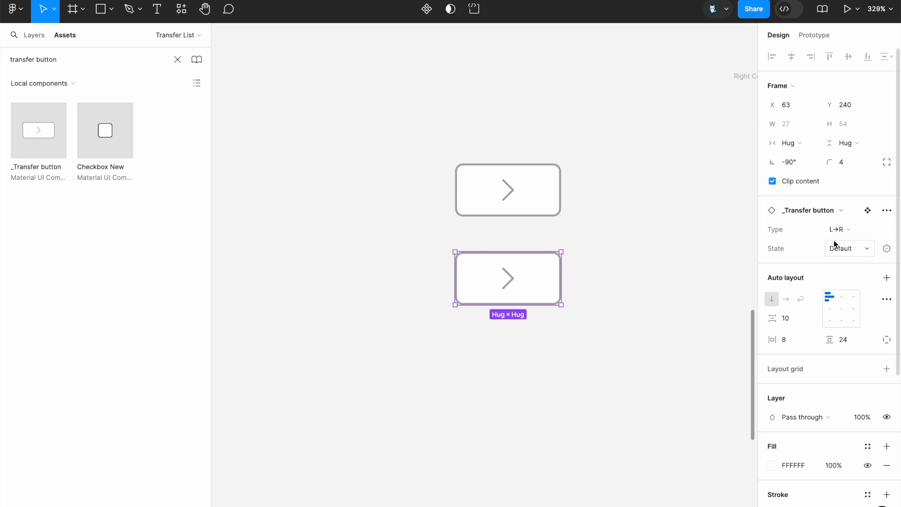
pyautogui.click(847, 229)
pyautogui.click(830, 218)
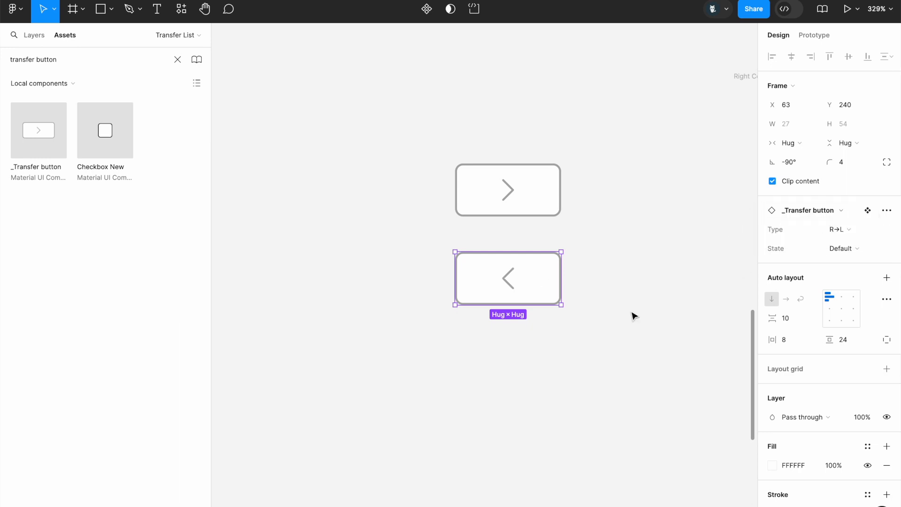
# Wrap the two transfer button instances in a vertical auto layout frame with a gap of 16
pyautogui.click(547, 328)
pyautogui.scroll(-3, 547, 329)
pyautogui.scroll(-2, 547, 329)
pyautogui.scroll(4, 521, 255)
pyautogui.moveTo(480, 146); pyautogui.dragTo(601, 365)
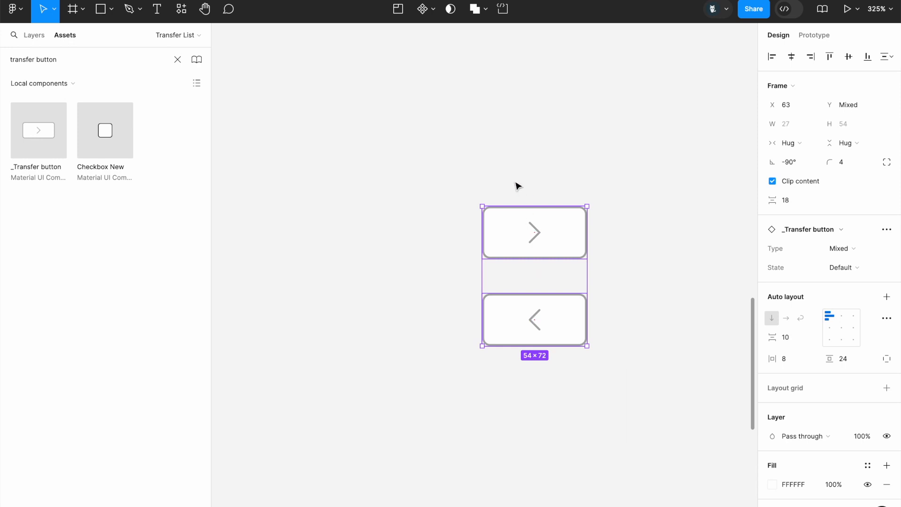
pyautogui.click(488, 147)
pyautogui.moveTo(445, 166); pyautogui.dragTo(592, 429)
pyautogui.rightClick(565, 240)
pyautogui.click(635, 370)
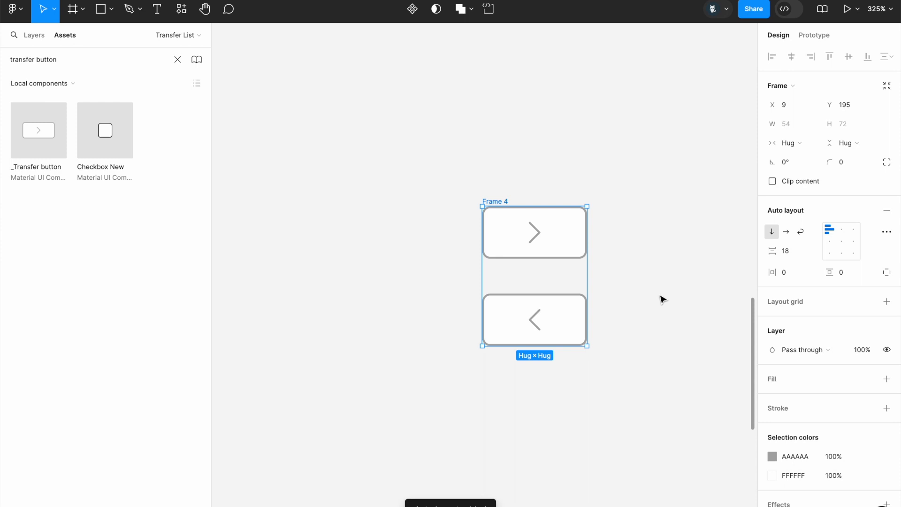
pyautogui.click(800, 251)
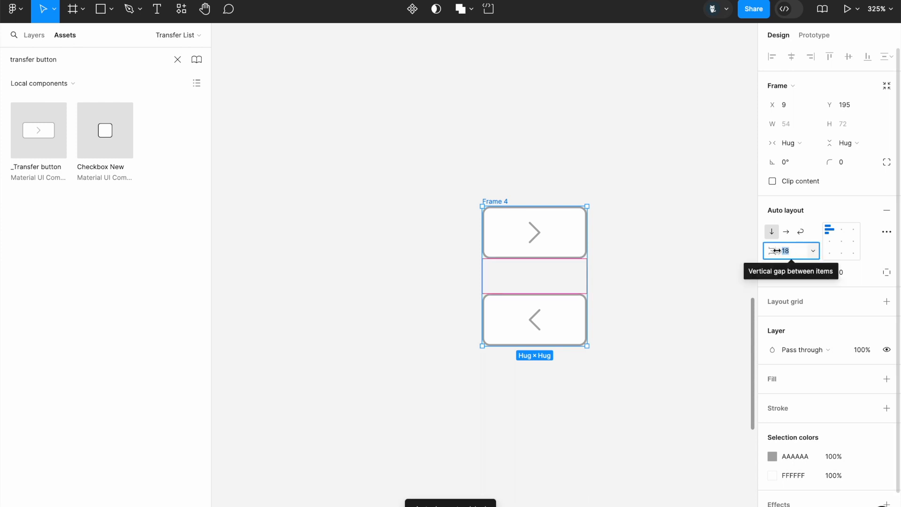
pyautogui.write('16')
pyautogui.press('Return')
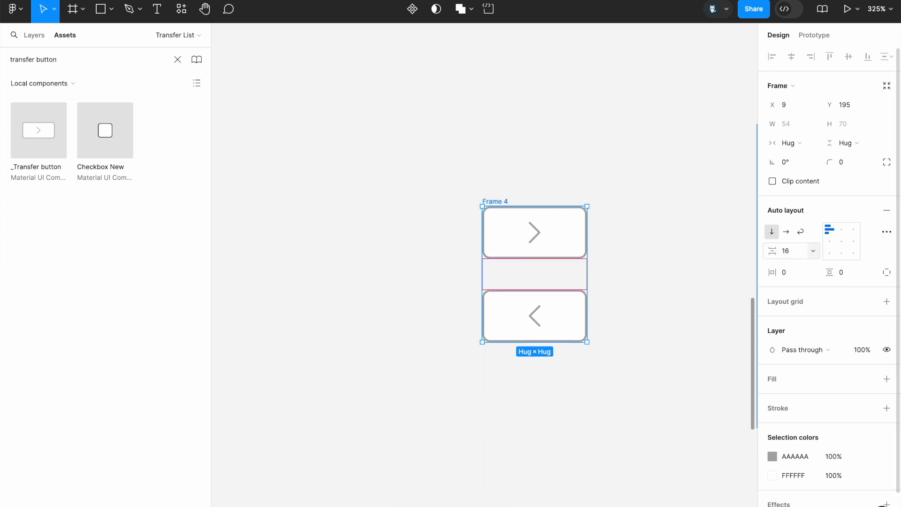
# Rename the frame around the two transfer button instances to "Buttons"
pyautogui.scroll(-6, 604, 327)
pyautogui.doubleClick(560, 287)
pyautogui.write('Buttons')
pyautogui.press('Return')
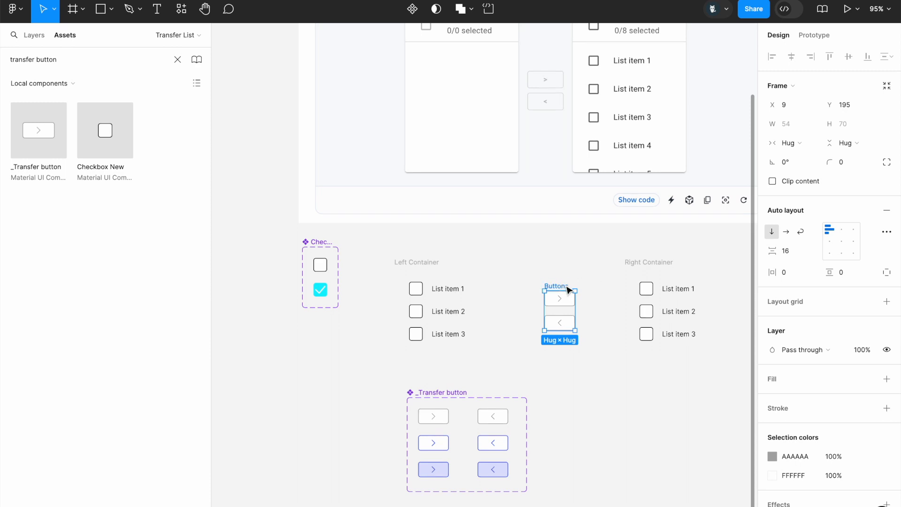
# Combine Left Container, Buttons and Right Container in one horizontal auto layout frame with a gap of 24
pyautogui.click(517, 262)
pyautogui.click(419, 262)
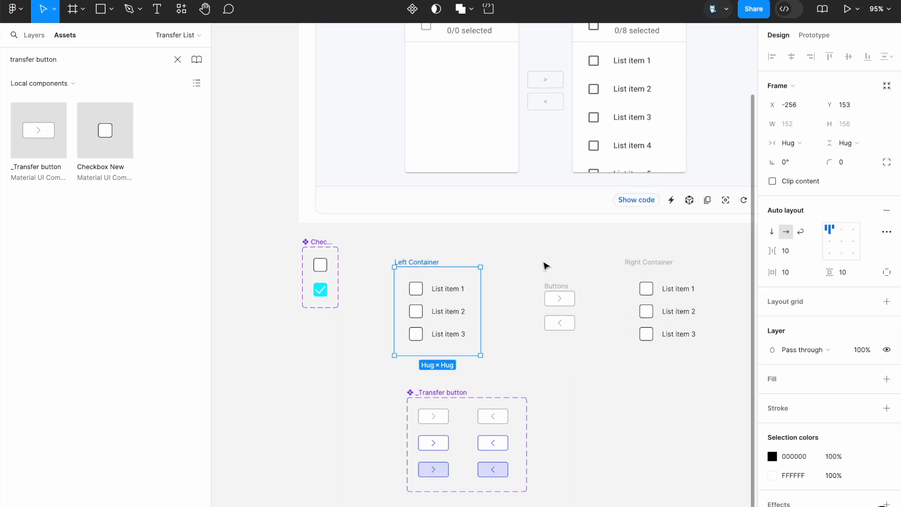
pyautogui.keyDown('shift'); pyautogui.click(566, 285); pyautogui.keyUp('shift')
pyautogui.keyDown('shift'); pyautogui.click(626, 262); pyautogui.keyUp('shift')
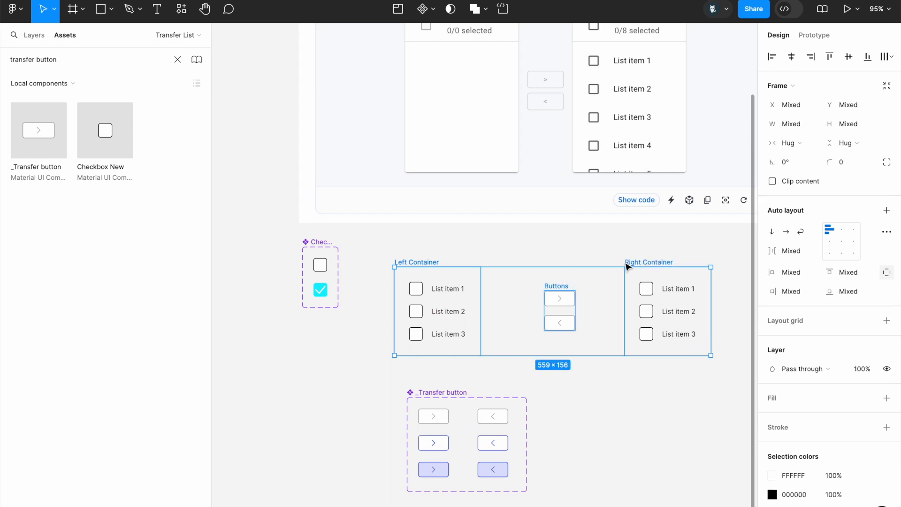
pyautogui.rightClick(562, 296)
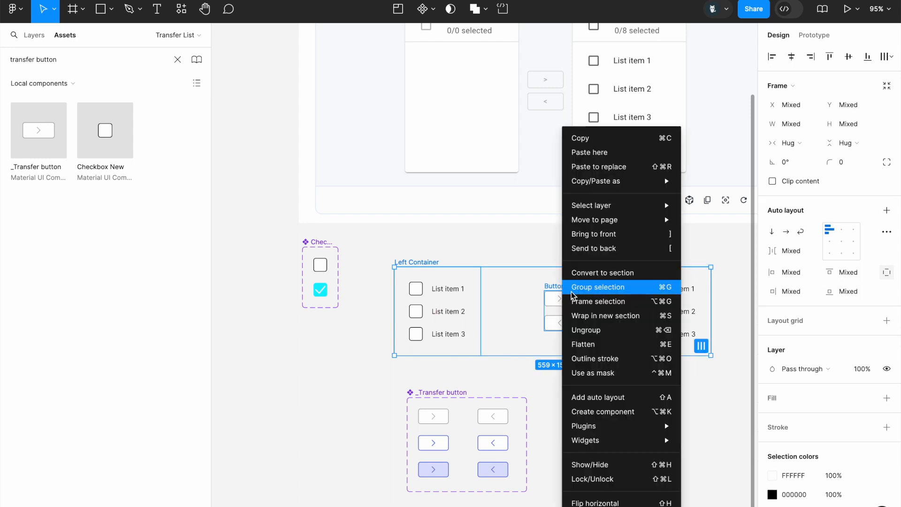
pyautogui.click(624, 405)
pyautogui.click(788, 251)
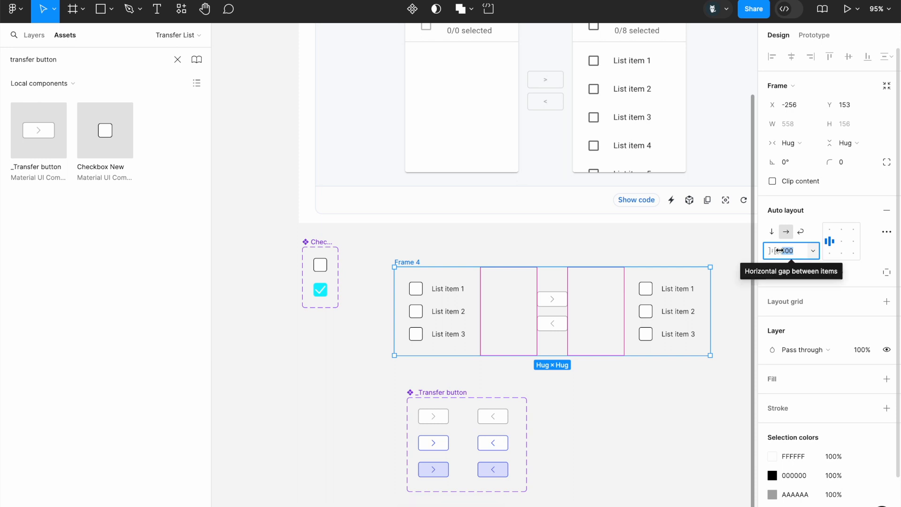
pyautogui.write('24')
pyautogui.press('Return')
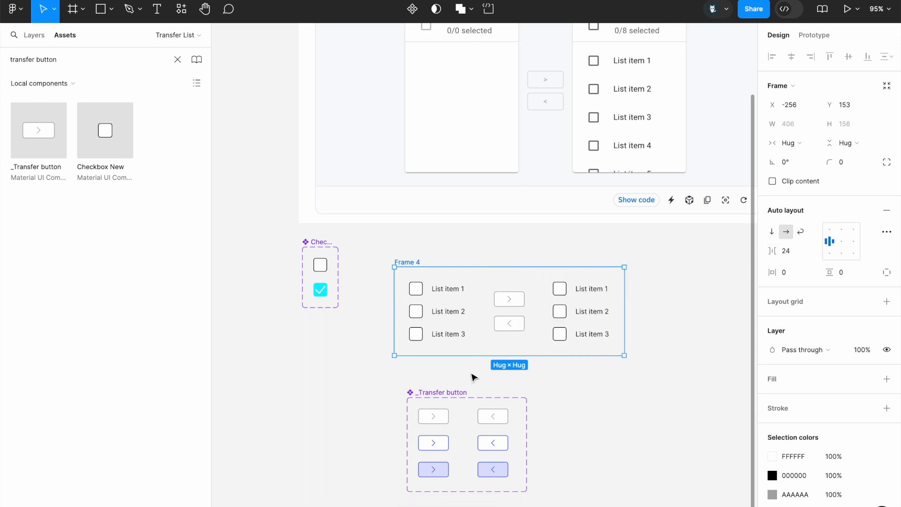
# Move the _Transfer button component set away from the list frame, to below the checkbox component set
pyautogui.click(475, 373)
pyautogui.moveTo(444, 396); pyautogui.dragTo(273, 340)
pyautogui.scroll(4, 453, 368)
pyautogui.hscroll(2, 453, 368)
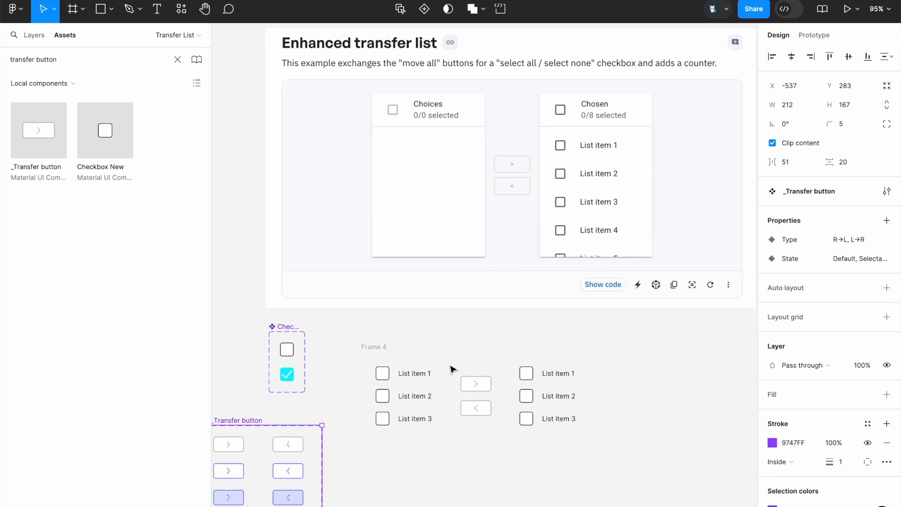
# Add a white FFFFFF fill to both list containers
pyautogui.click(448, 377)
pyautogui.click(555, 378)
pyautogui.click(437, 380)
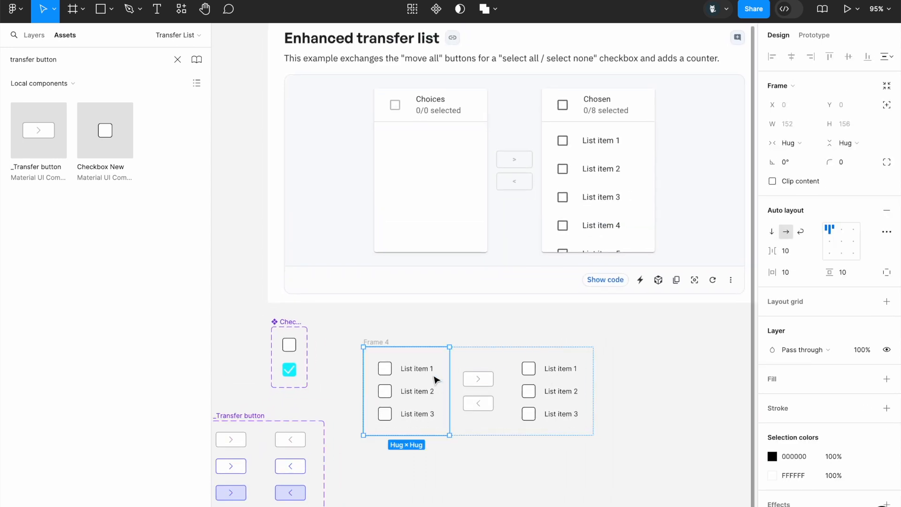
pyautogui.click(773, 379)
pyautogui.click(568, 386)
pyautogui.click(886, 379)
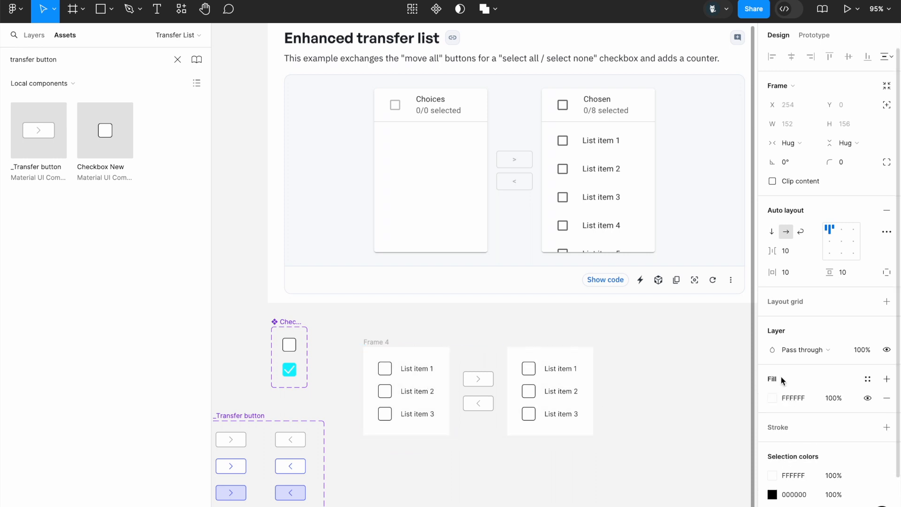
# Add a CCCCCC stroke to the left list container
pyautogui.click(637, 460)
pyautogui.click(424, 398)
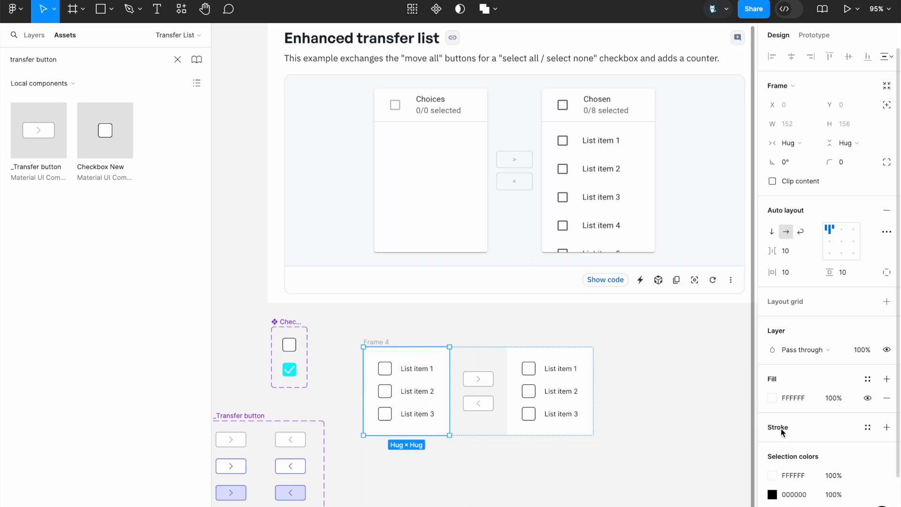
pyautogui.click(830, 427)
pyautogui.click(772, 447)
pyautogui.write('C3C3C3')
pyautogui.press('Return')
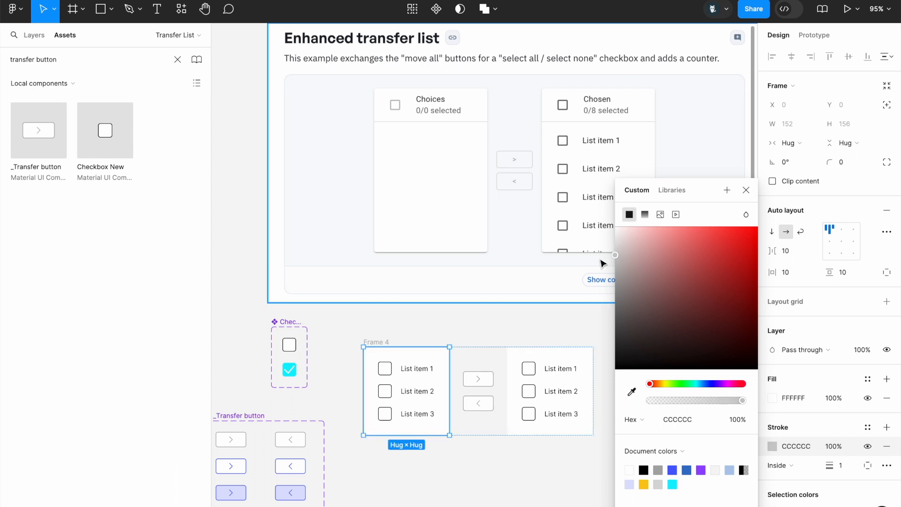
pyautogui.click(793, 446)
# Give the right list container the same CCCCCC stroke
pyautogui.click(556, 366)
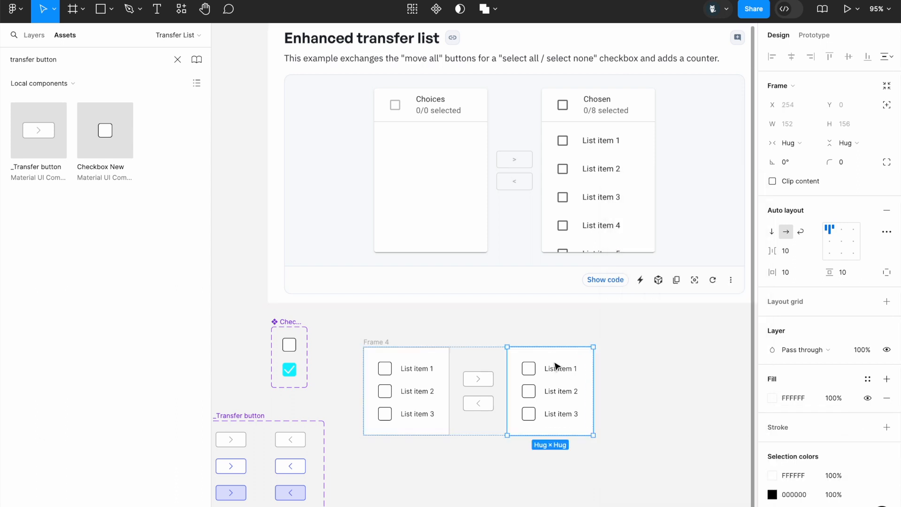
pyautogui.click(790, 435)
pyautogui.click(792, 445)
pyautogui.write('CCCCCC')
pyautogui.press('Return')
# Set the corner radius of both list containers to 4
pyautogui.click(412, 392)
pyautogui.keyDown('shift'); pyautogui.click(562, 420); pyautogui.keyUp('shift')
pyautogui.click(845, 164)
pyautogui.write('4')
pyautogui.press('Return')
pyautogui.click(658, 429)
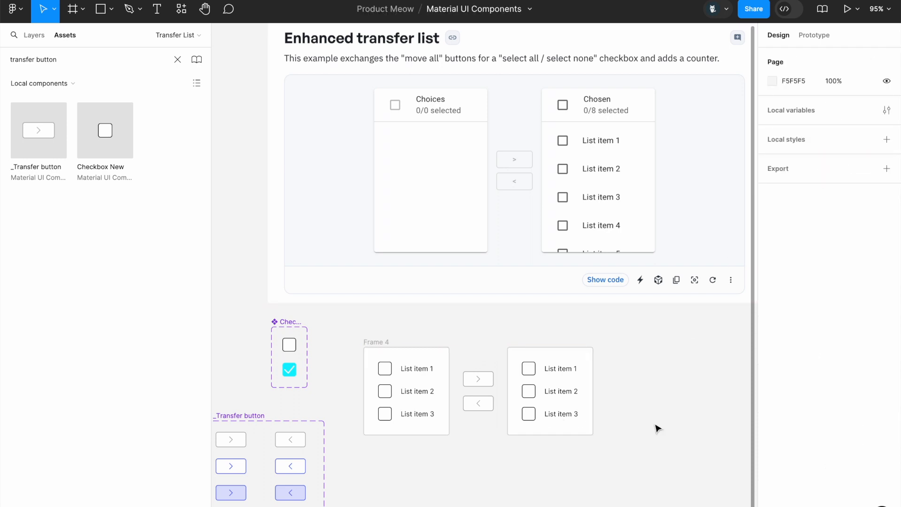
# Shift the combined list frame slightly away from the component sets and rename it "Transfer List 1"
pyautogui.click(380, 358)
pyautogui.click(374, 336)
pyautogui.click(376, 337)
pyautogui.hotkey('shift', 'a')
pyautogui.doubleClick(420, 365)
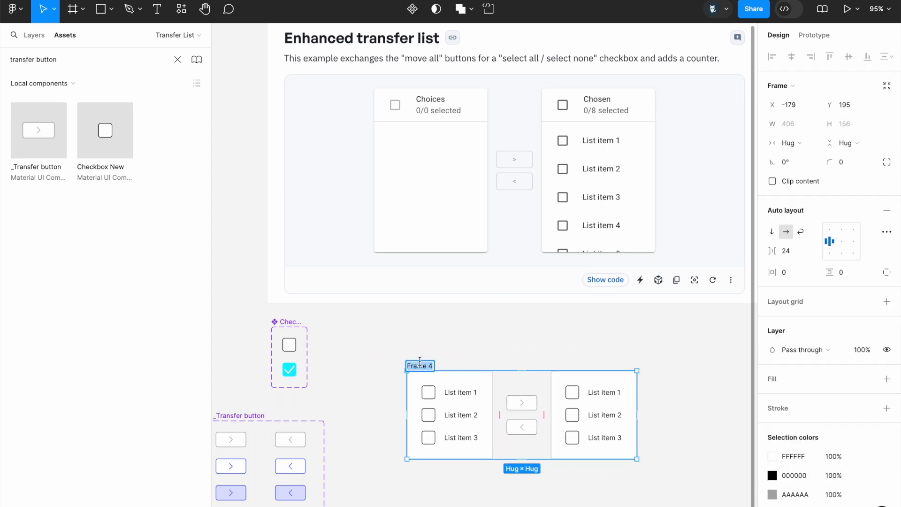
pyautogui.write('Transfer List 1')
pyautogui.press('Return')
pyautogui.scroll(-3, 463, 364)
pyautogui.hscroll(5, 463, 364)
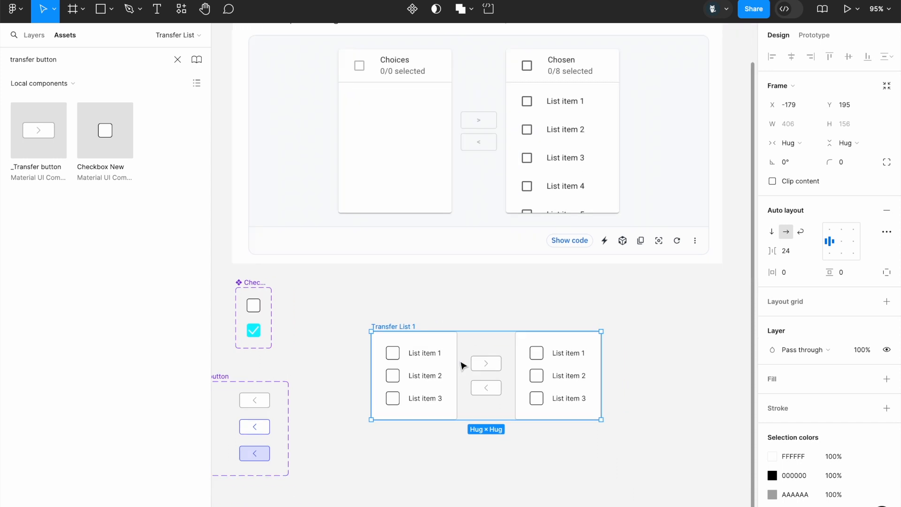
# Duplicate Transfer List 1 and place the copy directly below the original, aligned with it
pyautogui.click(359, 279)
pyautogui.click(336, 308)
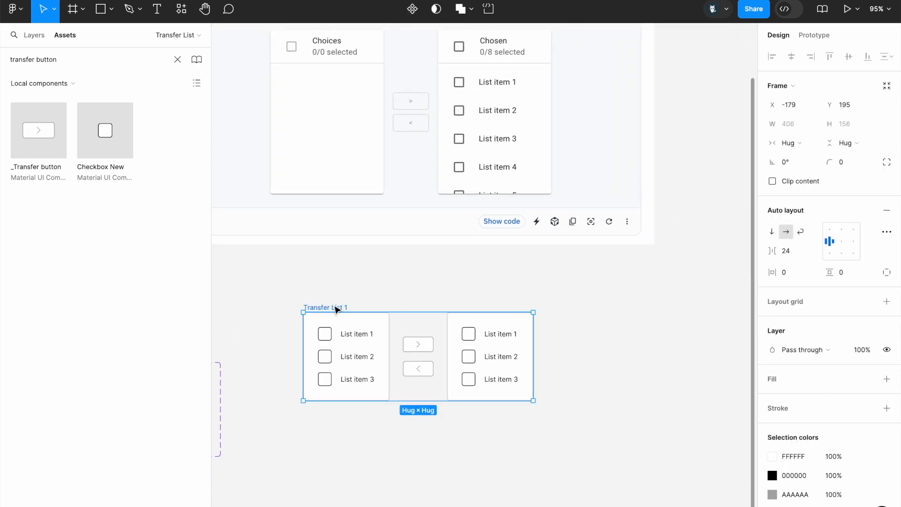
pyautogui.hotkey('ctrl', 'd')
pyautogui.moveTo(590, 308); pyautogui.dragTo(338, 425)
pyautogui.scroll(-3, 338, 425)
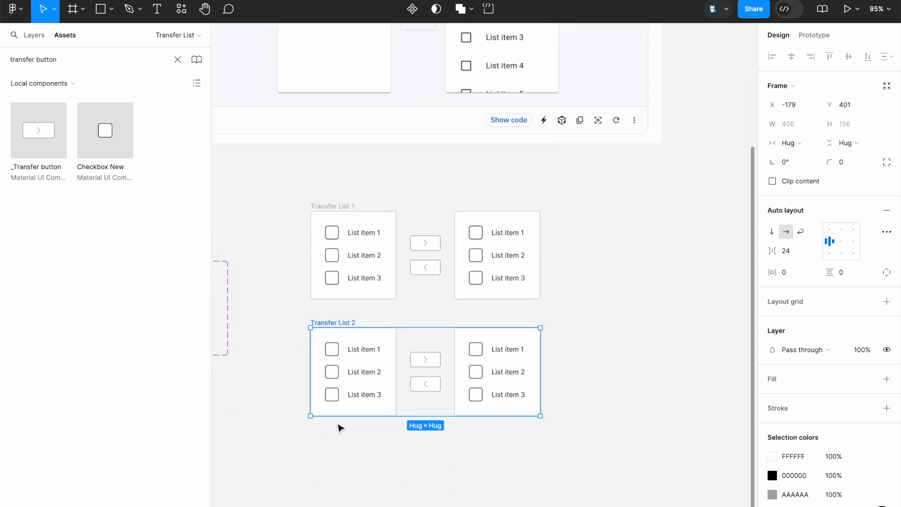
pyautogui.click(418, 361)
pyautogui.scroll(3, 344, 372)
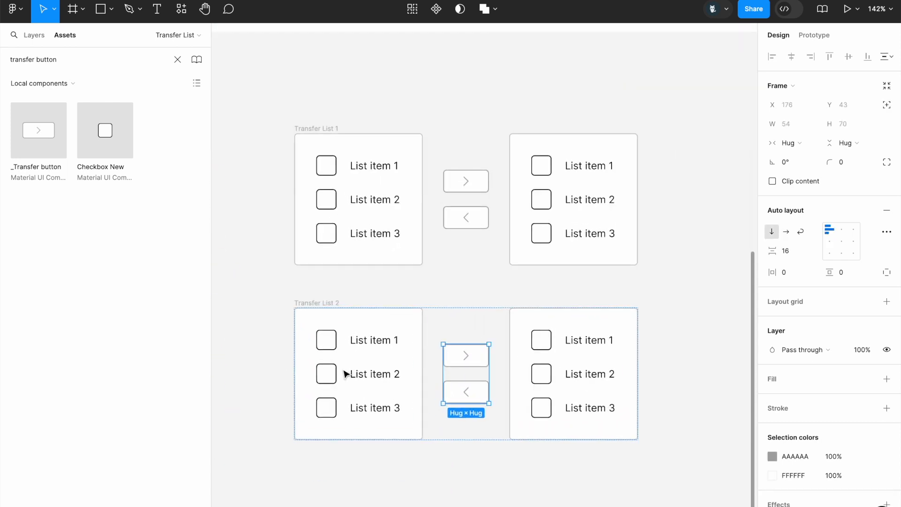
pyautogui.scroll(-5, 428, 332)
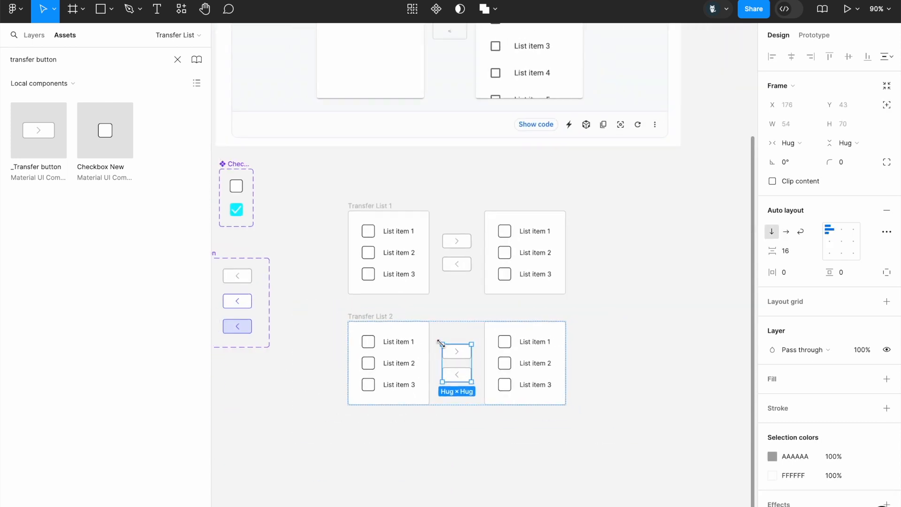
pyautogui.scroll(3, 439, 342)
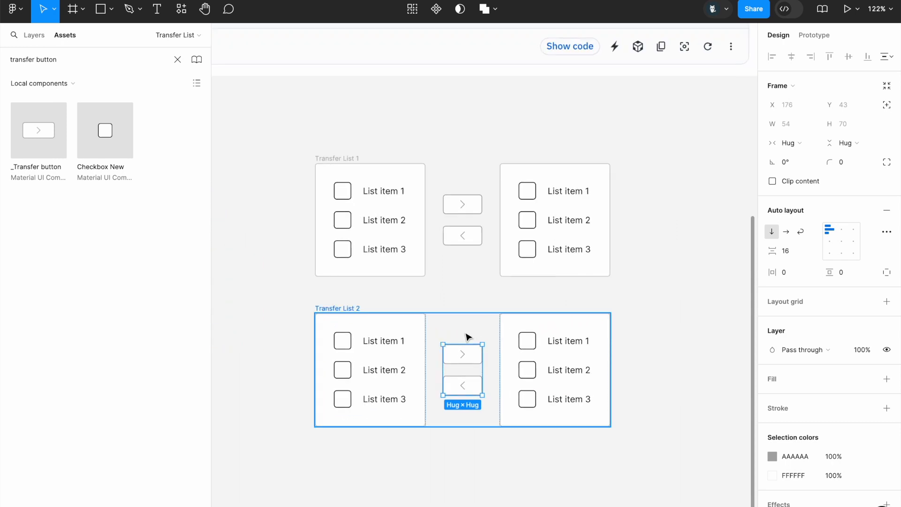
# Change the right container's labels in Transfer List 1 to List item 4, List item 5 and List item 6
pyautogui.doubleClick(586, 201)
pyautogui.doubleClick(586, 201)
pyautogui.click(586, 200)
pyautogui.press('BackSpace')
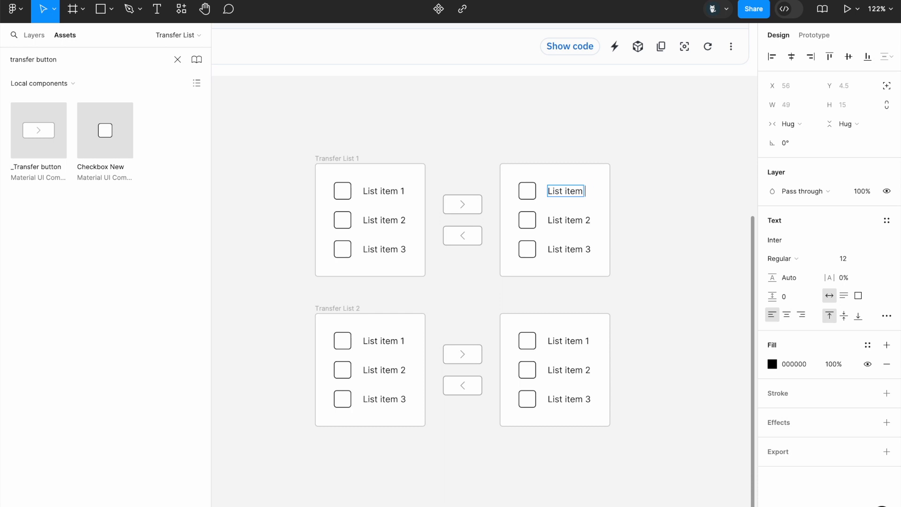
pyautogui.doubleClick(587, 221)
pyautogui.press('BackSpace')
pyautogui.write('5')
pyautogui.click(587, 249)
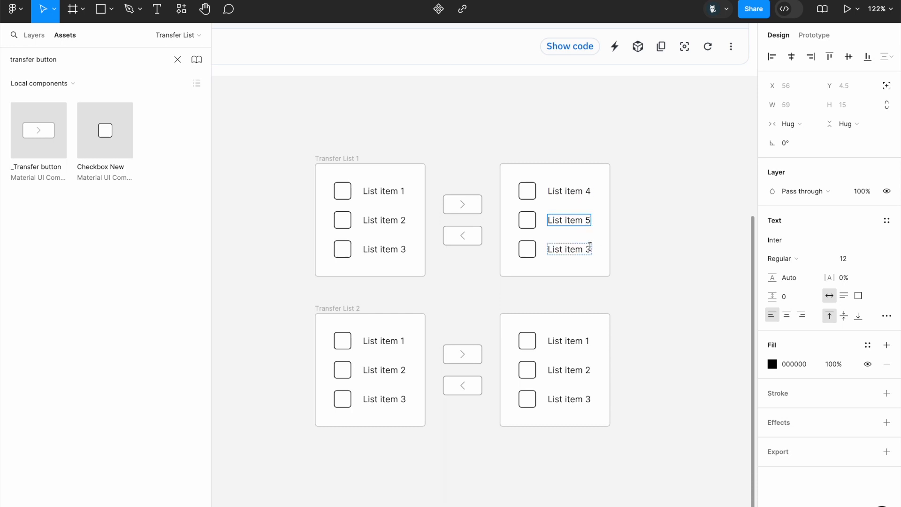
# Change the right container's labels in Transfer List 2 to List item 4, List item 5 and List item 6
pyautogui.doubleClick(583, 342)
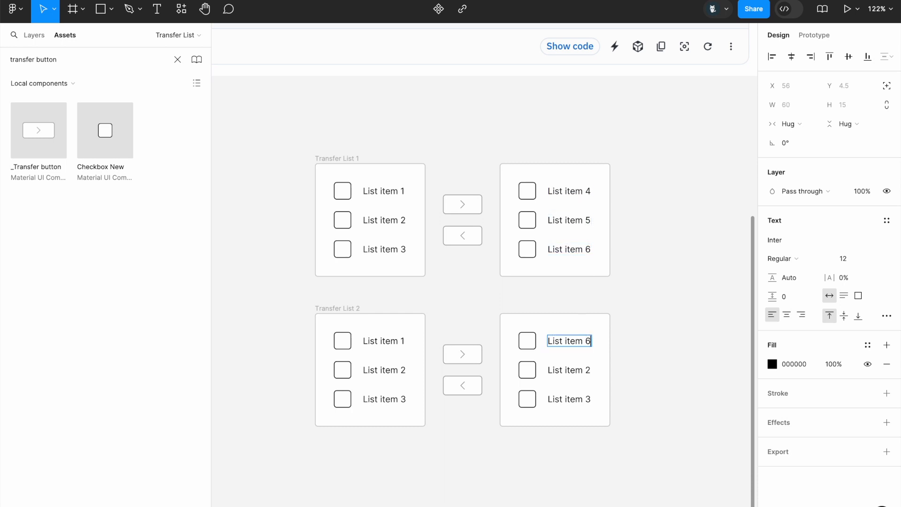
pyautogui.doubleClick(587, 370)
pyautogui.doubleClick(585, 397)
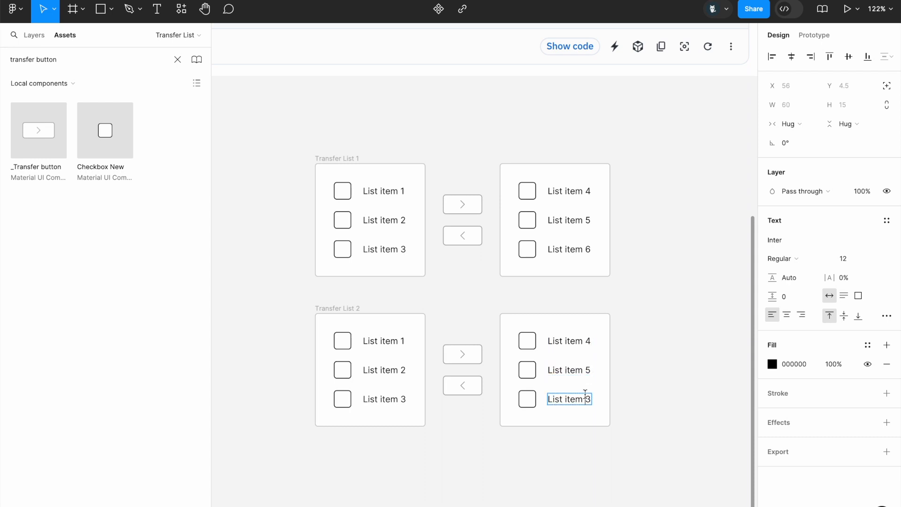
pyautogui.write('6')
pyautogui.click(535, 493)
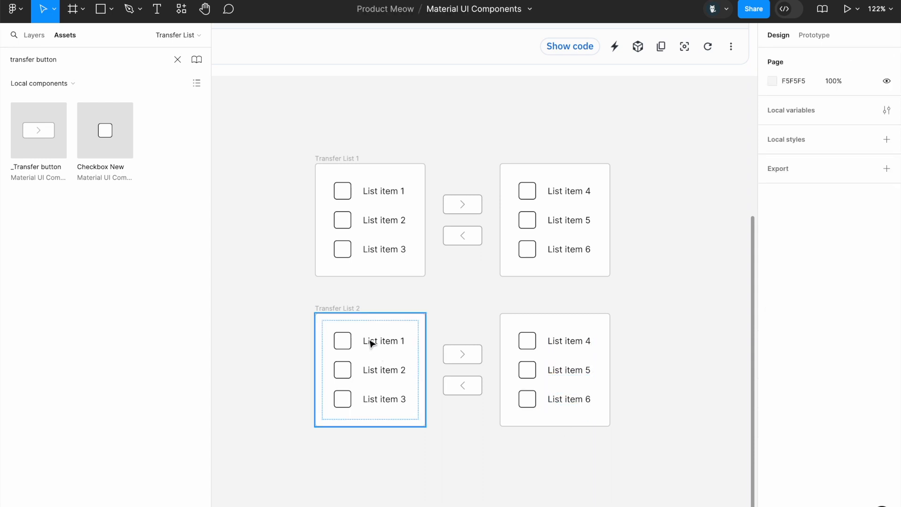
# Set the List item 2 checkbox in the left container of Transfer List 2 to the Checked state
pyautogui.click(345, 311)
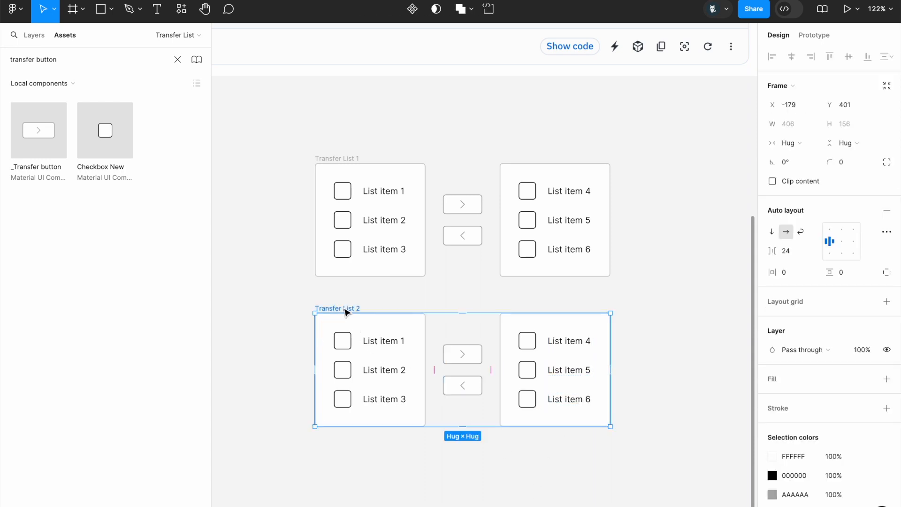
pyautogui.doubleClick(346, 372)
pyautogui.click(345, 373)
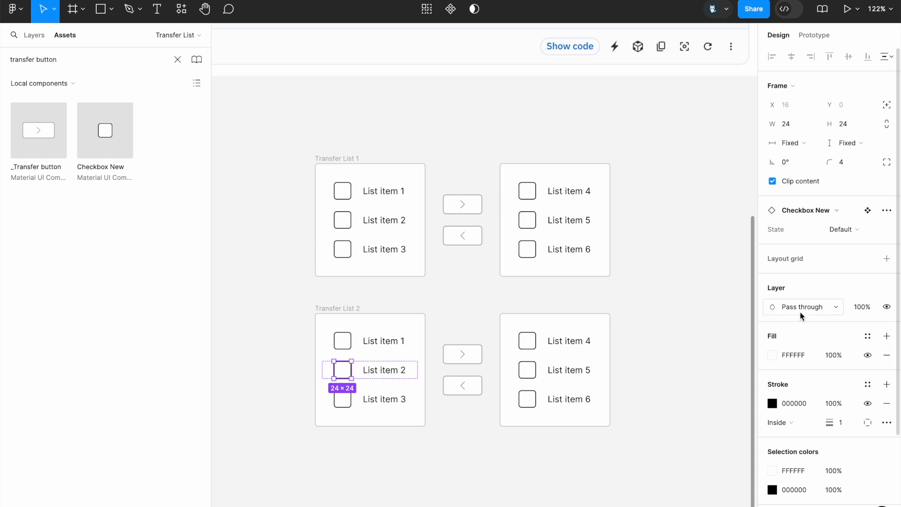
pyautogui.click(852, 231)
pyautogui.click(841, 244)
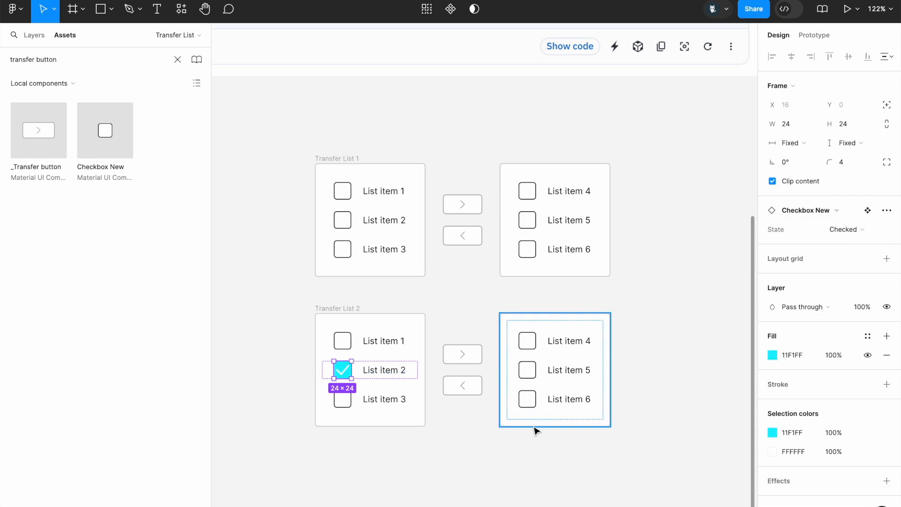
pyautogui.click(484, 424)
# Set the L→R transfer button in Transfer List 2 to the Selectable state
pyautogui.scroll(-3, 372, 312)
pyautogui.hscroll(1, 373, 312)
pyautogui.click(312, 246)
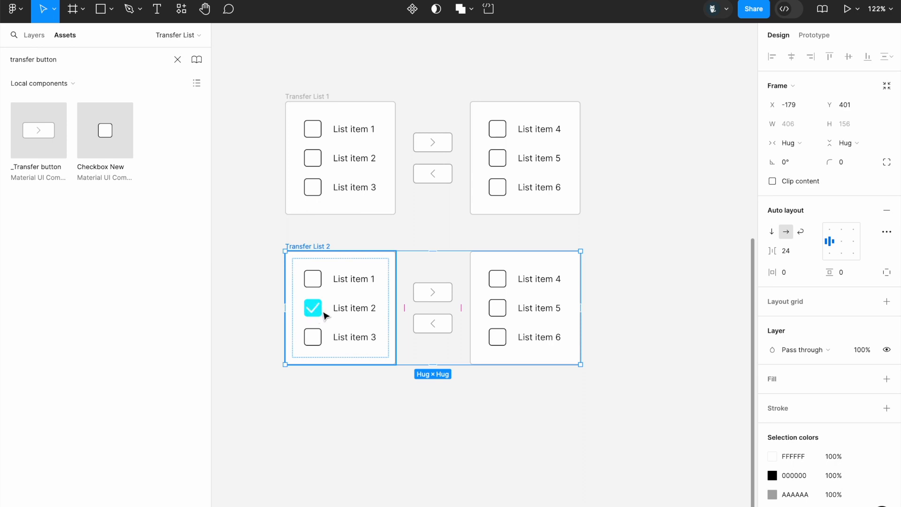
pyautogui.click(424, 296)
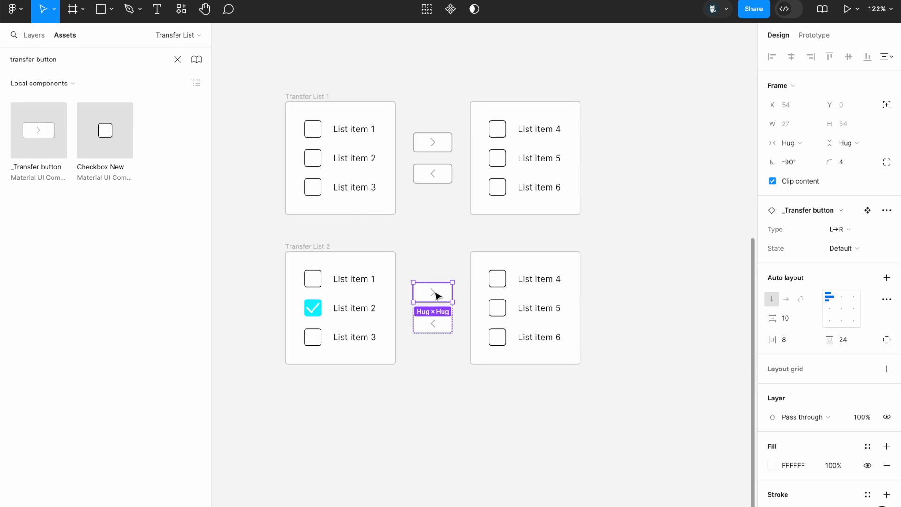
pyautogui.press('Escape')
pyautogui.click(441, 301)
pyautogui.click(845, 253)
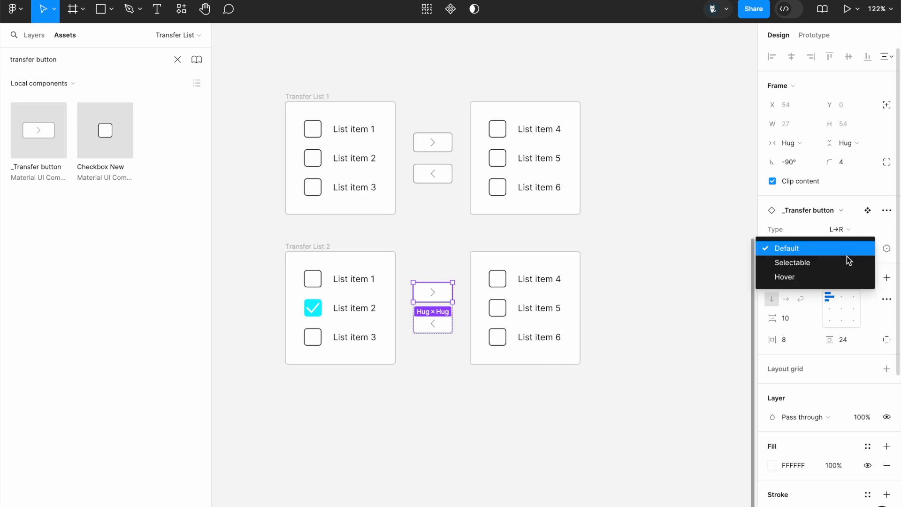
pyautogui.click(844, 263)
pyautogui.click(657, 310)
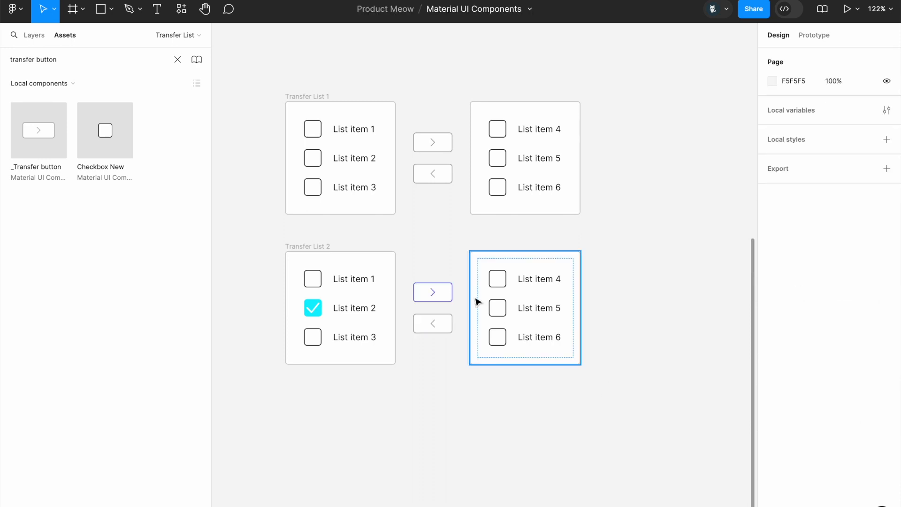
# Duplicate Transfer List 2 and place the copy directly below the original, aligned with it
pyautogui.click(324, 244)
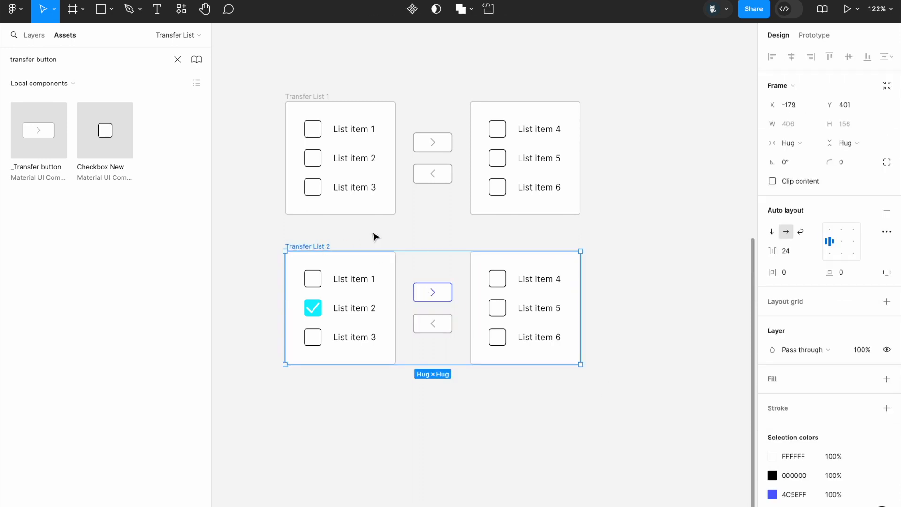
pyautogui.hotkey('ctrl', 'd')
pyautogui.moveTo(664, 297); pyautogui.dragTo(343, 444)
pyautogui.scroll(-3, 347, 422)
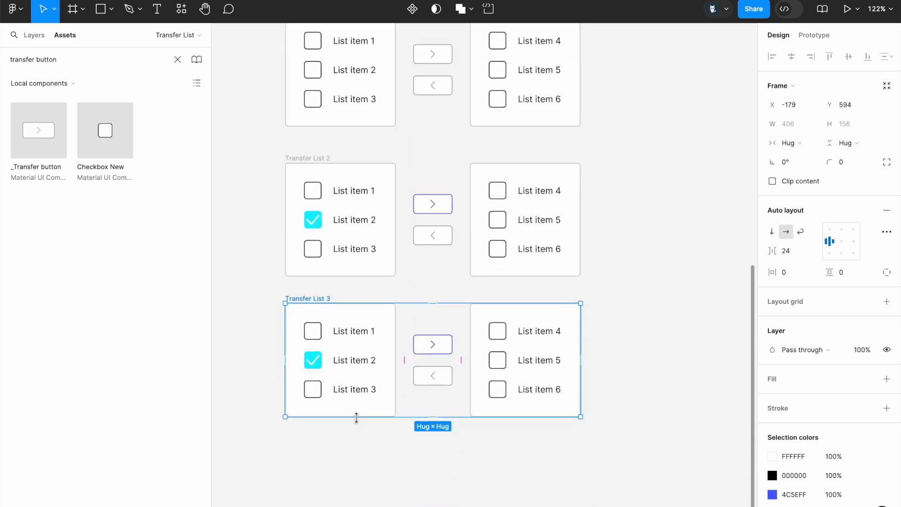
# Set the List item 3 checkbox in the left container of Transfer List 3 to the Checked state
pyautogui.doubleClick(314, 371)
pyautogui.click(312, 369)
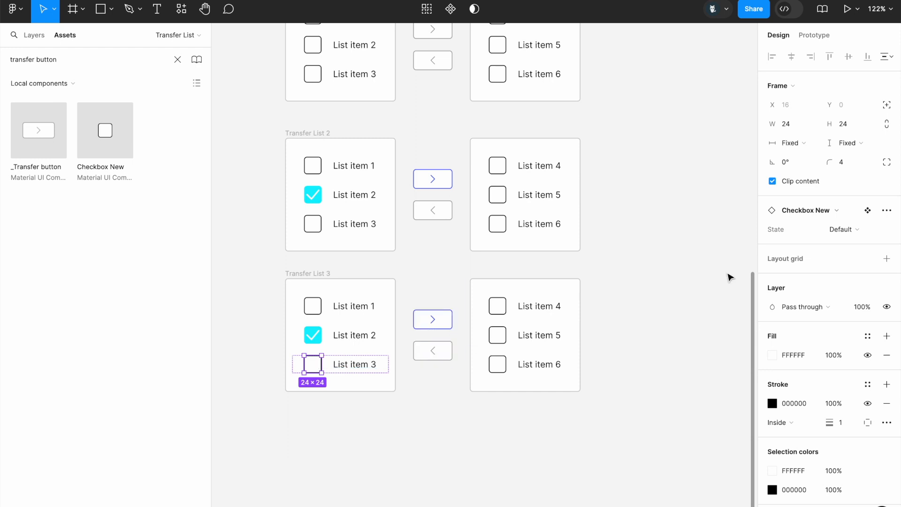
pyautogui.click(840, 230)
pyautogui.click(843, 244)
pyautogui.click(507, 444)
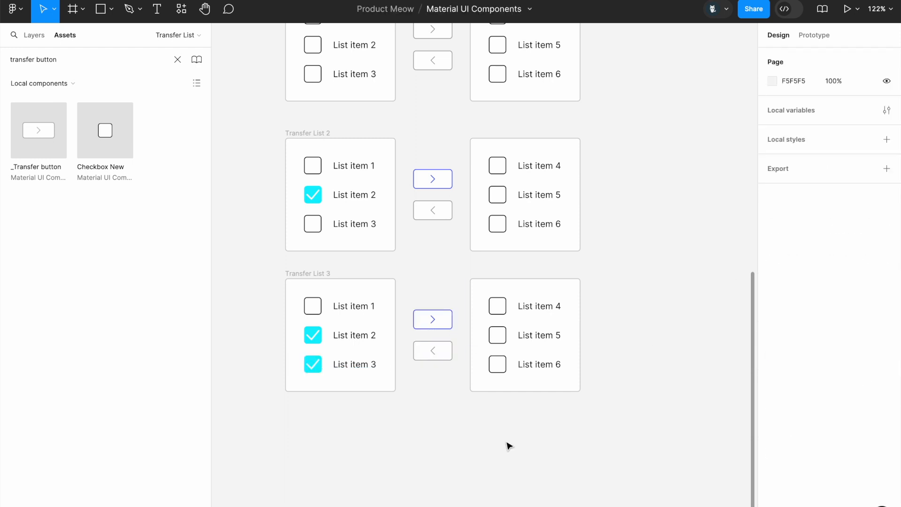
# Duplicate Transfer List 3 and place the copy directly below the original, aligned with it
pyautogui.click(324, 273)
pyautogui.moveTo(360, 336); pyautogui.dragTo(361, 491)
pyautogui.scroll(-4, 376, 446)
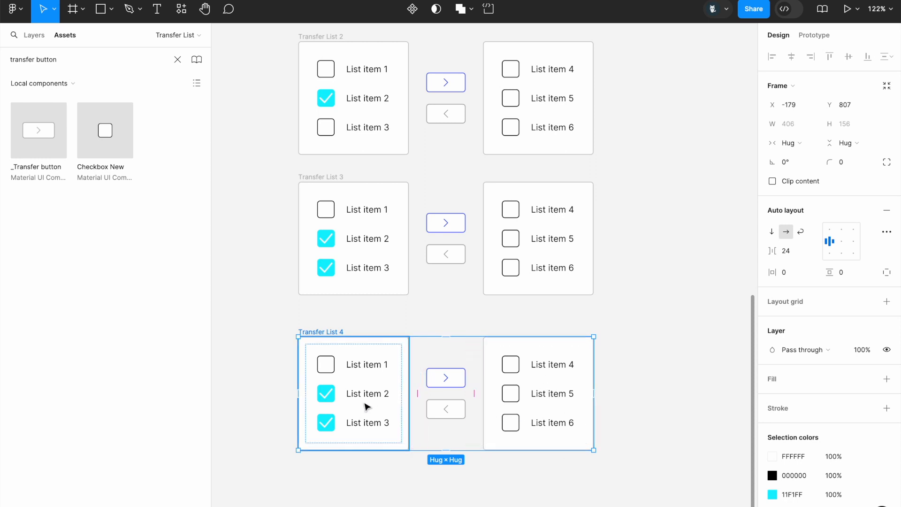
# Move the List item 2 and List item 3 rows in Transfer List 4 to the end of the right container, below List item 6
pyautogui.click(357, 397)
pyautogui.click(356, 397)
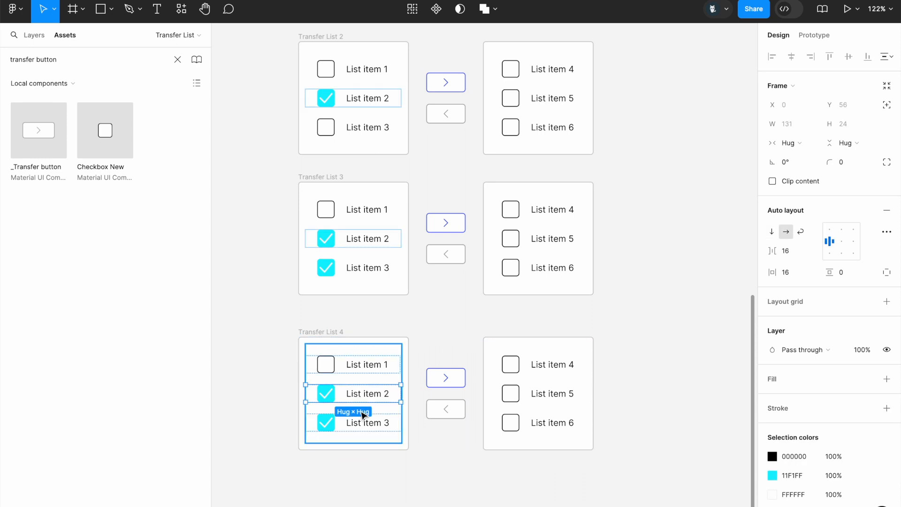
pyautogui.keyDown('shift'); pyautogui.click(361, 424); pyautogui.keyUp('shift')
pyautogui.moveTo(360, 425); pyautogui.dragTo(566, 439)
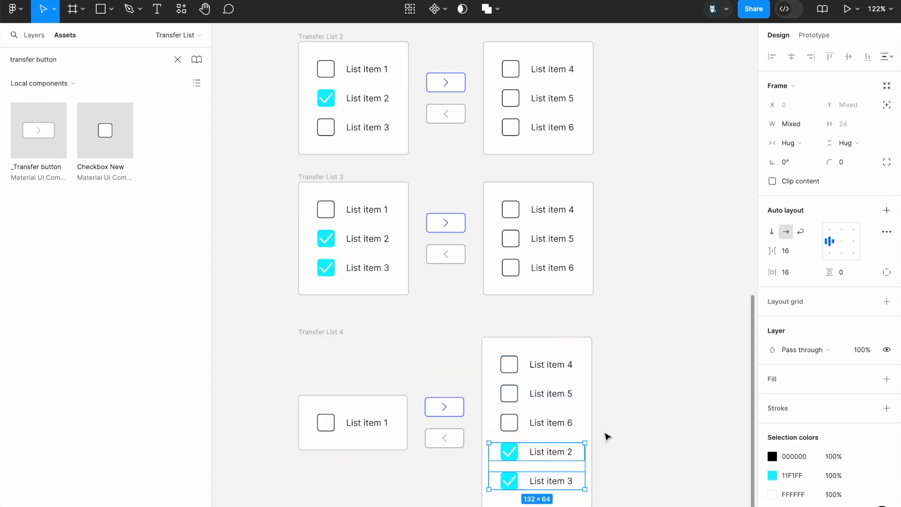
pyautogui.scroll(-2, 614, 439)
pyautogui.click(366, 309)
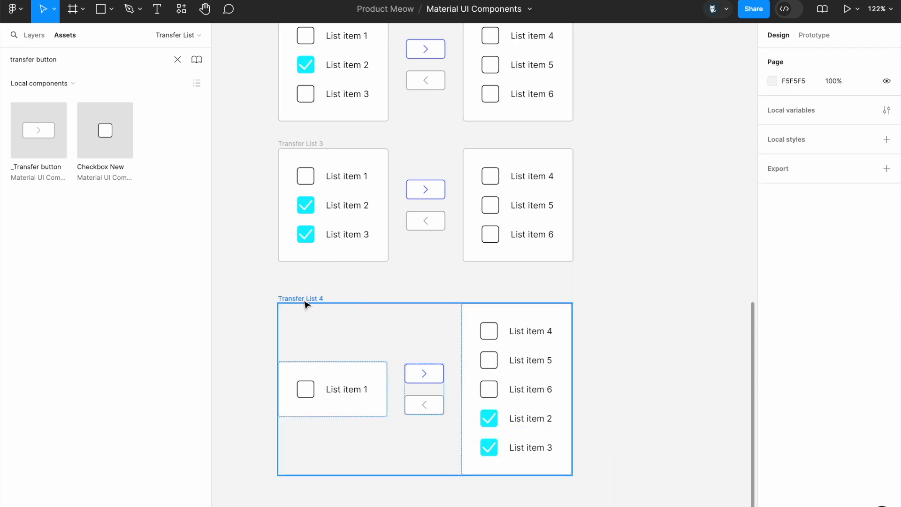
# Set the height of the left container in Transfer List 4 to Fill container
pyautogui.click(371, 380)
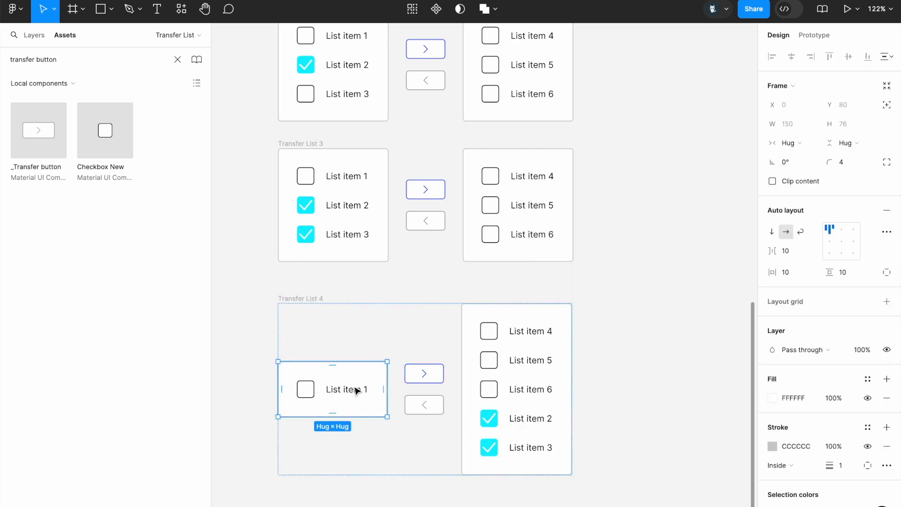
pyautogui.click(851, 144)
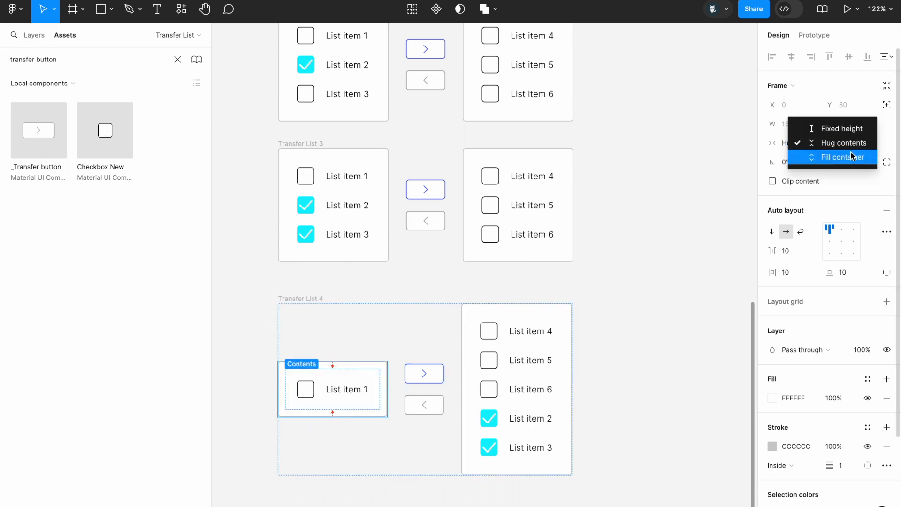
pyautogui.click(851, 157)
pyautogui.click(661, 418)
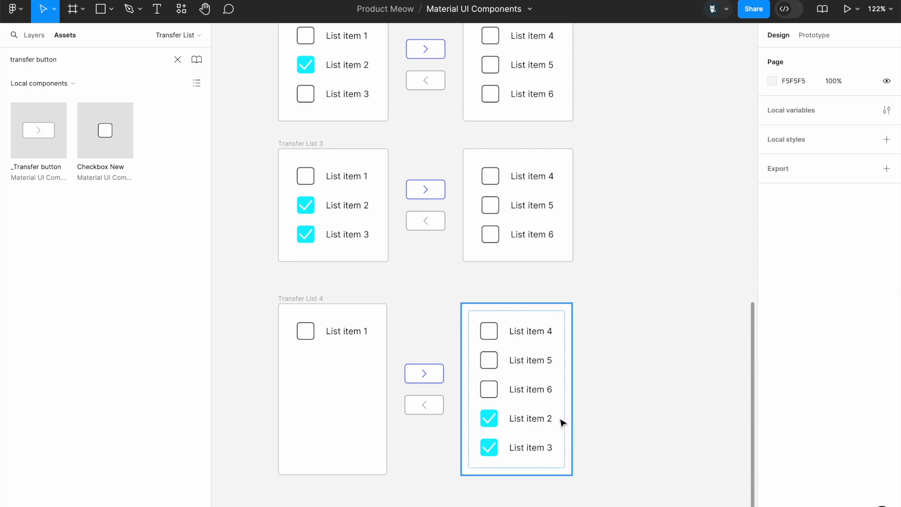
# Reset the List item 2 and List item 3 checkboxes in the right container of Transfer List 4 to the Default state
pyautogui.scroll(-2, 511, 422)
pyautogui.hscroll(-2, 509, 423)
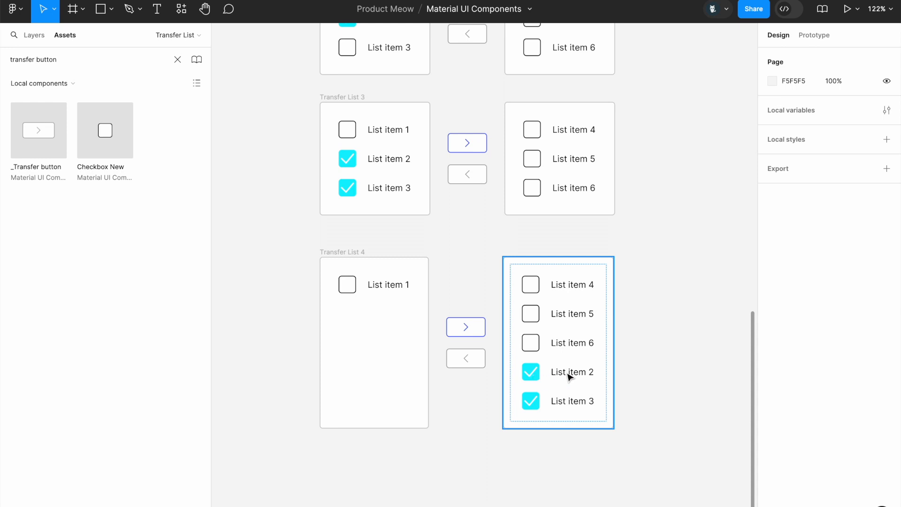
pyautogui.doubleClick(532, 374)
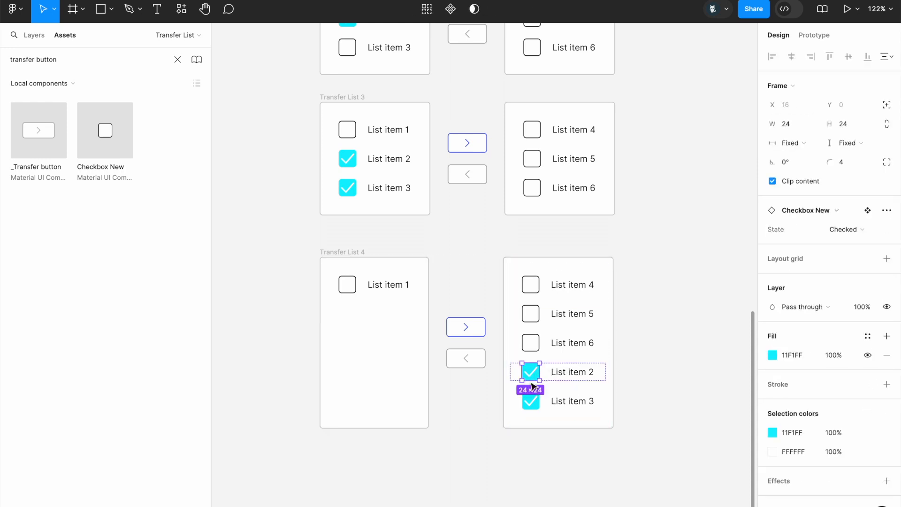
pyautogui.keyDown('shift'); pyautogui.click(531, 401); pyautogui.keyUp('shift')
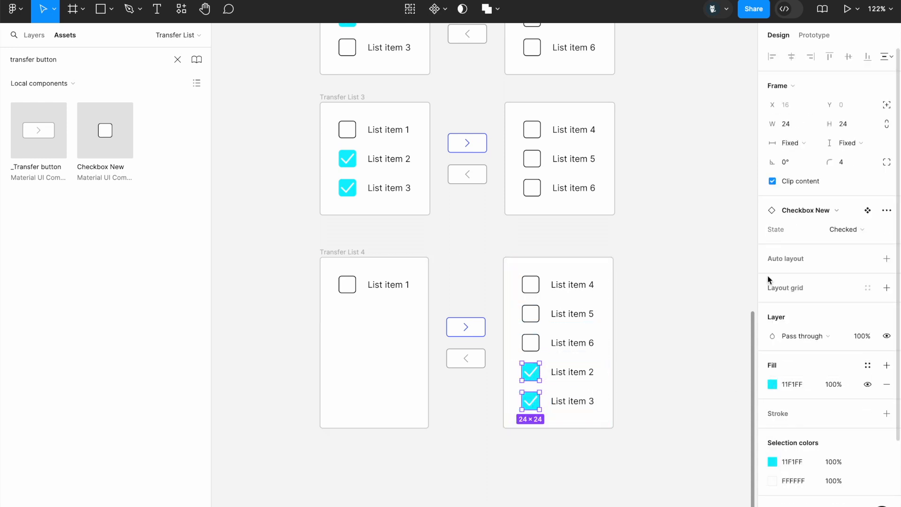
pyautogui.click(839, 232)
pyautogui.click(832, 216)
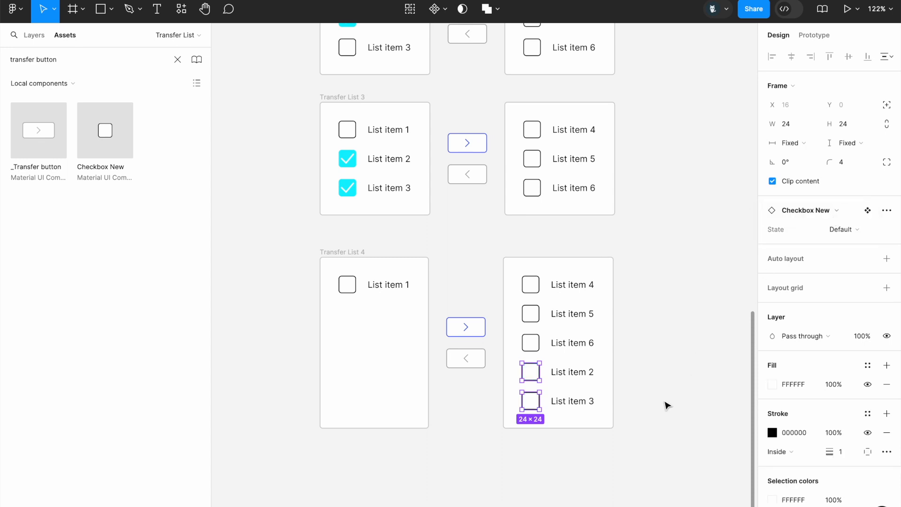
# Set the L→R transfer button in Transfer List 4 to the Default state
pyautogui.click(467, 324)
pyautogui.click(471, 467)
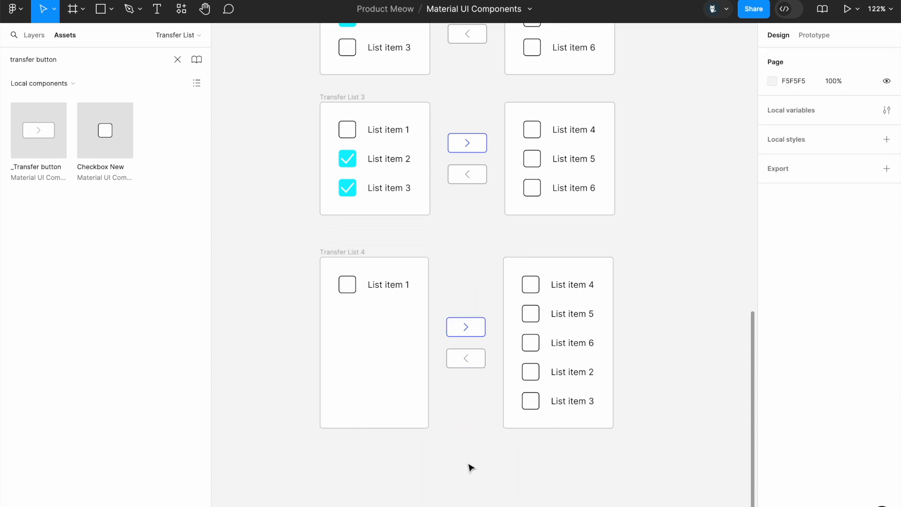
pyautogui.doubleClick(477, 334)
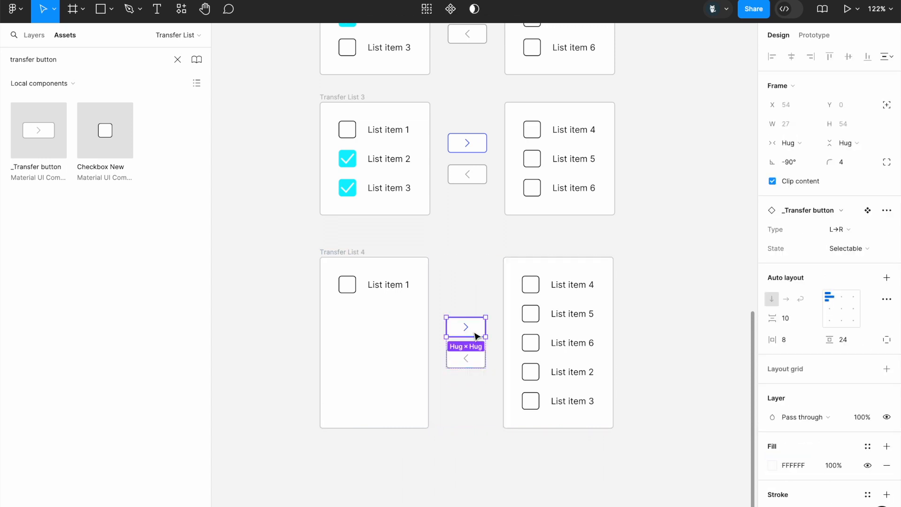
pyautogui.scroll(3, 483, 356)
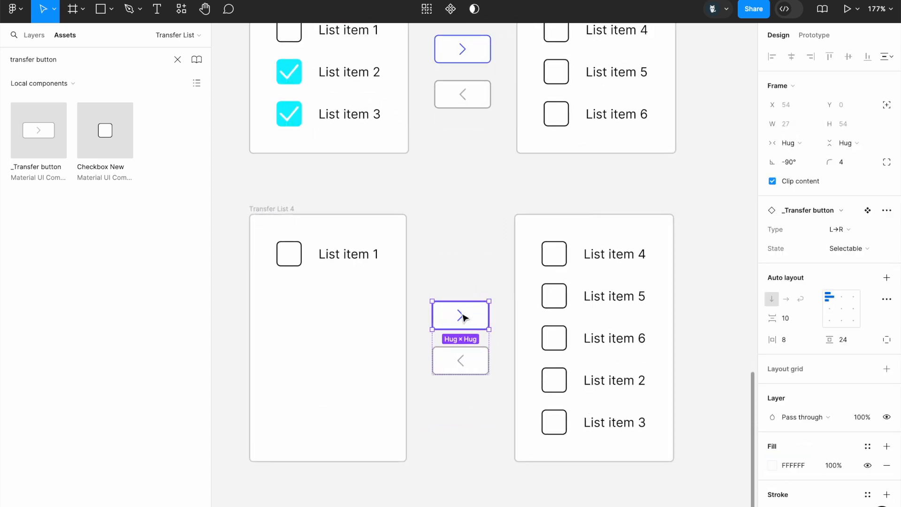
pyautogui.click(825, 252)
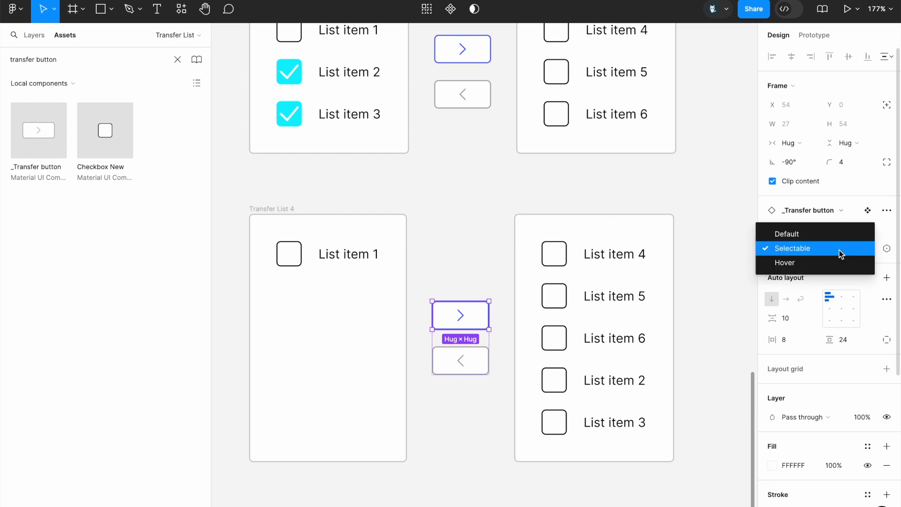
pyautogui.click(829, 235)
pyautogui.click(689, 372)
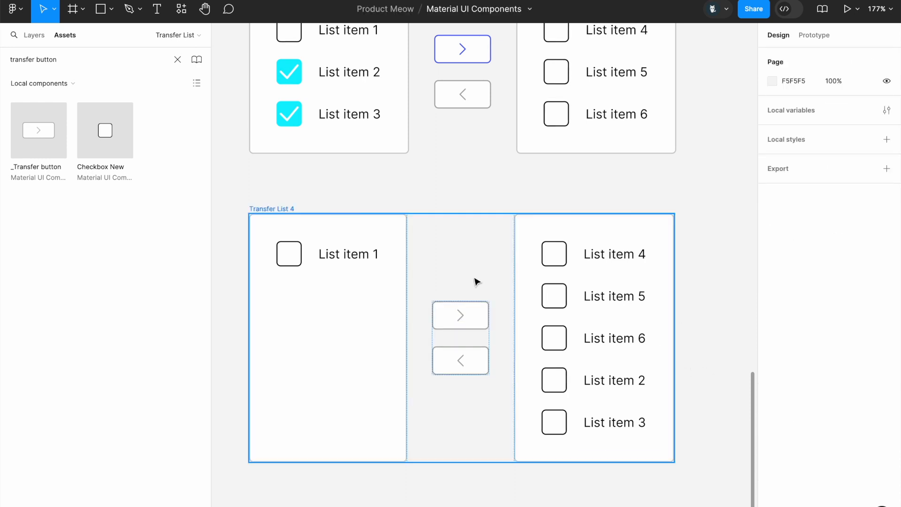
# Link the List item 2 checkbox in Transfer List 1 to Transfer List 2 with an On click prototype interaction using Swap overlay
pyautogui.scroll(-5, 488, 308)
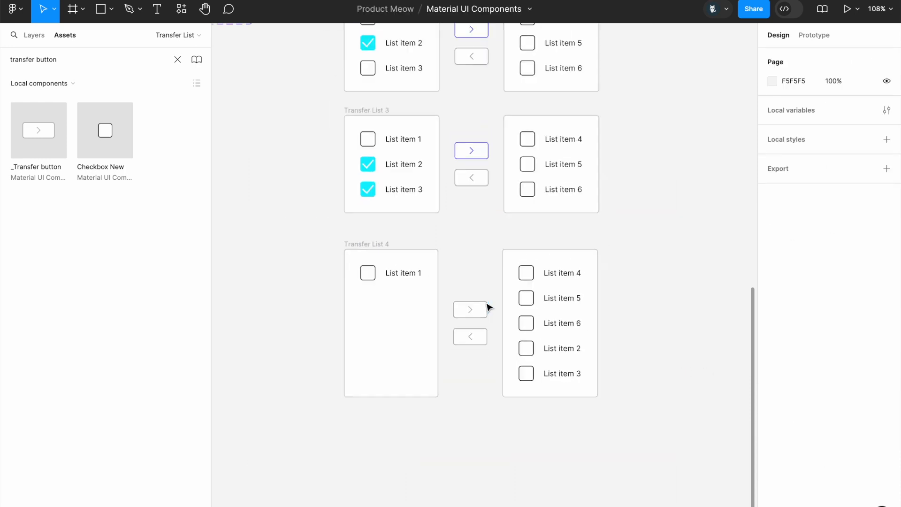
pyautogui.scroll(5, 488, 307)
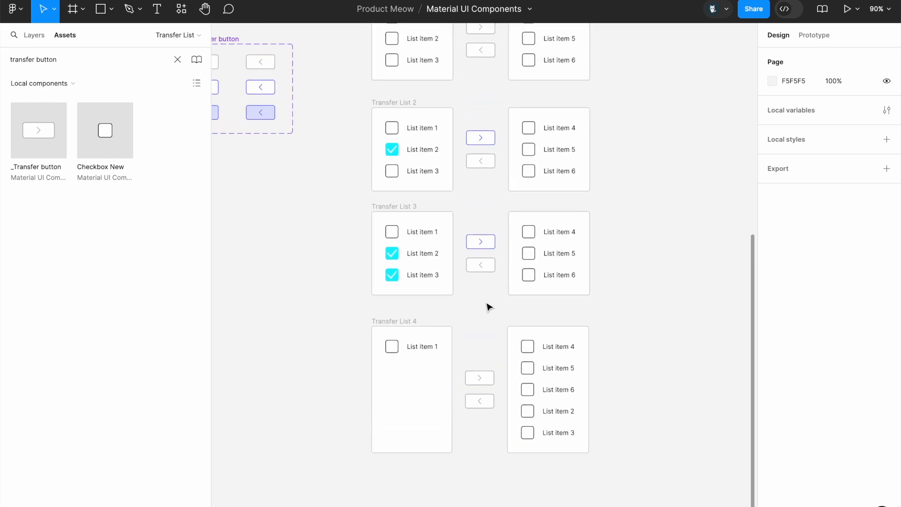
pyautogui.scroll(6, 421, 160)
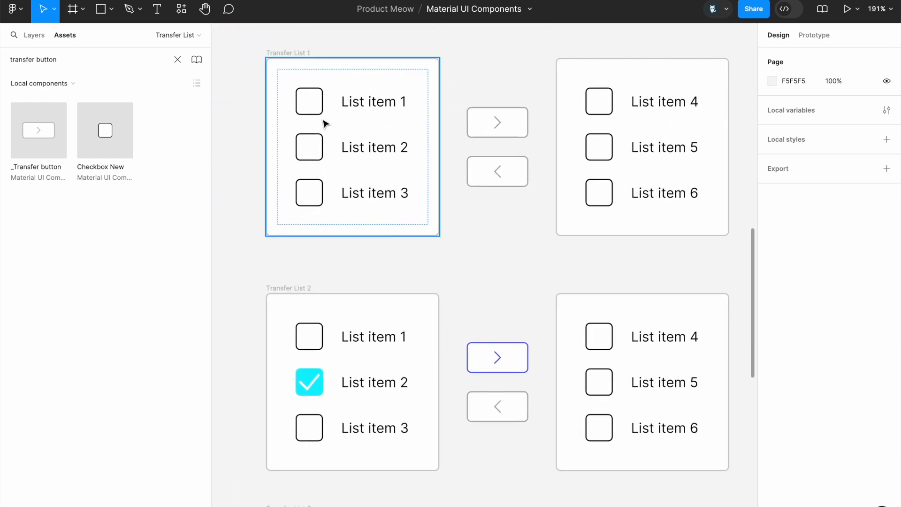
pyautogui.click(314, 154)
pyautogui.click(314, 154)
pyautogui.click(370, 155)
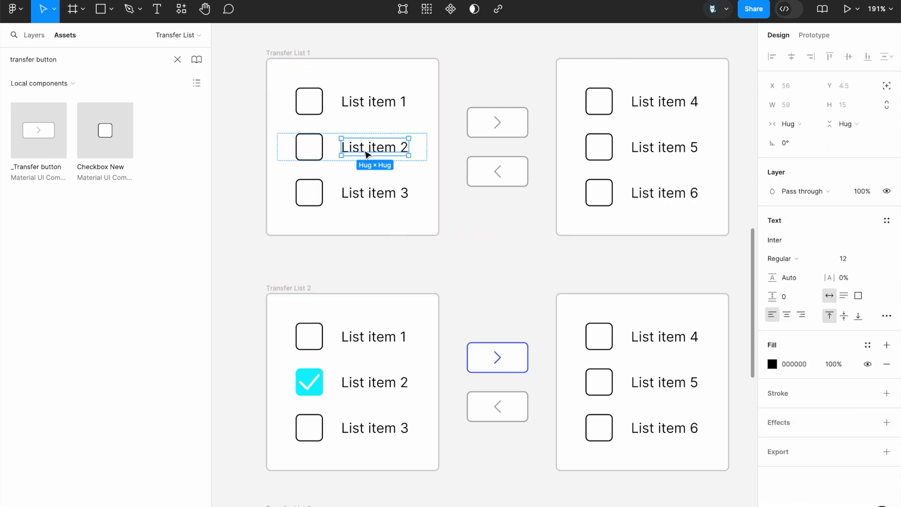
pyautogui.click(311, 153)
pyautogui.click(815, 34)
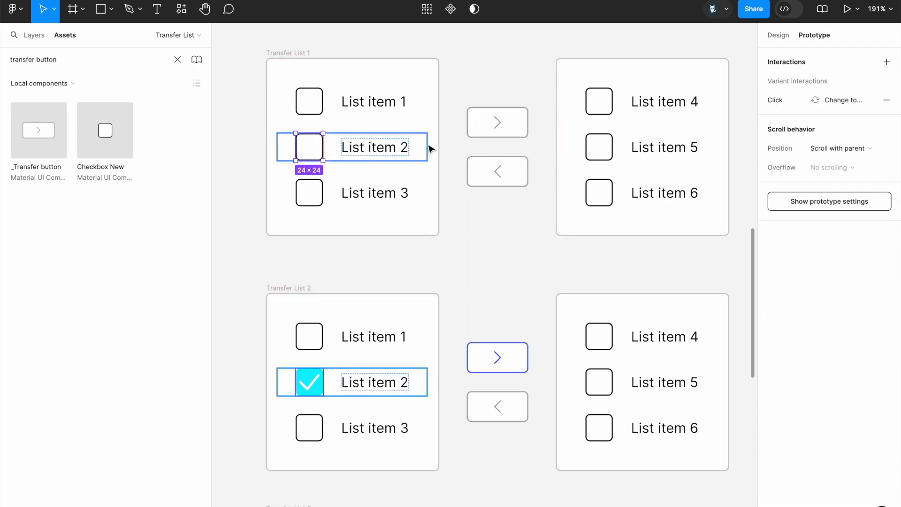
pyautogui.moveTo(323, 147); pyautogui.dragTo(339, 323)
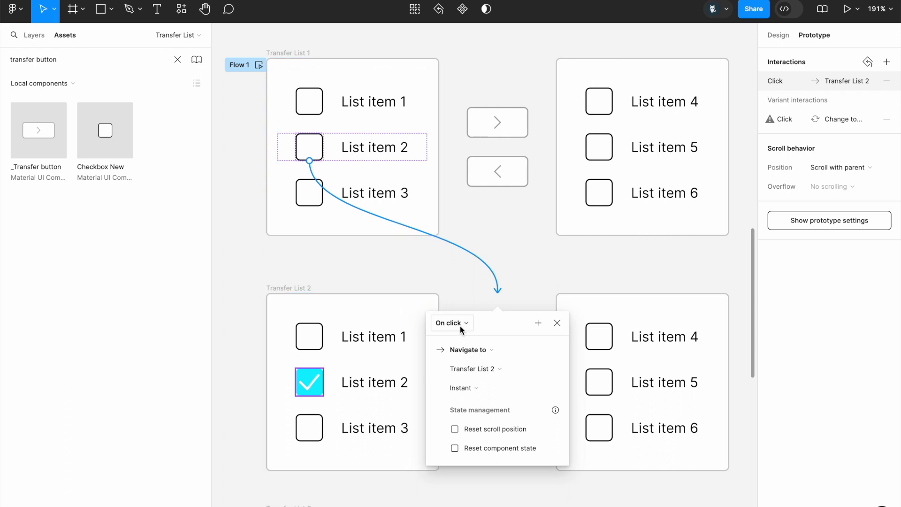
pyautogui.click(485, 356)
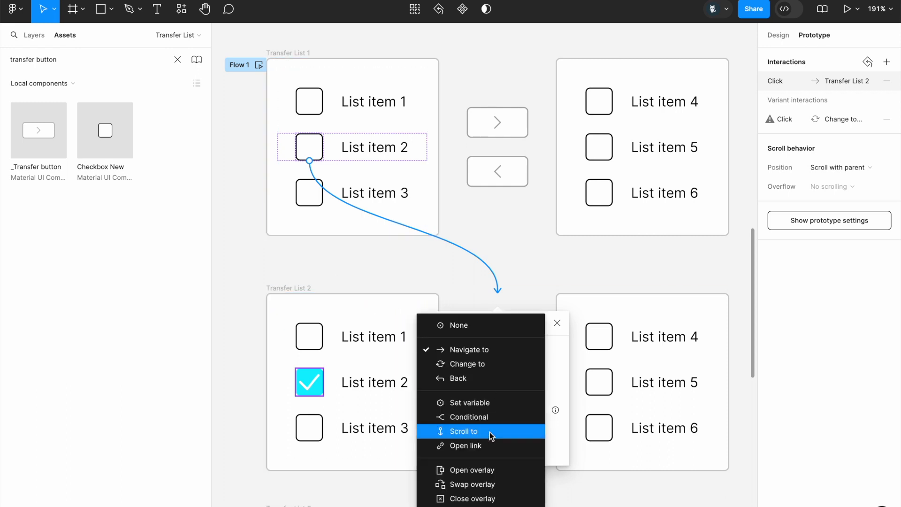
pyautogui.click(497, 486)
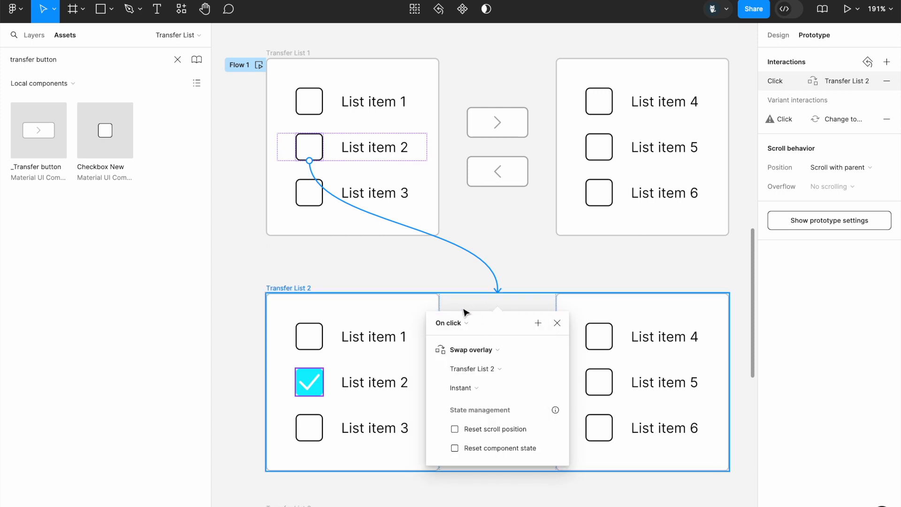
# Check the action options of the List item 2 checkbox interaction, keeping Swap overlay selected
pyautogui.click(495, 356)
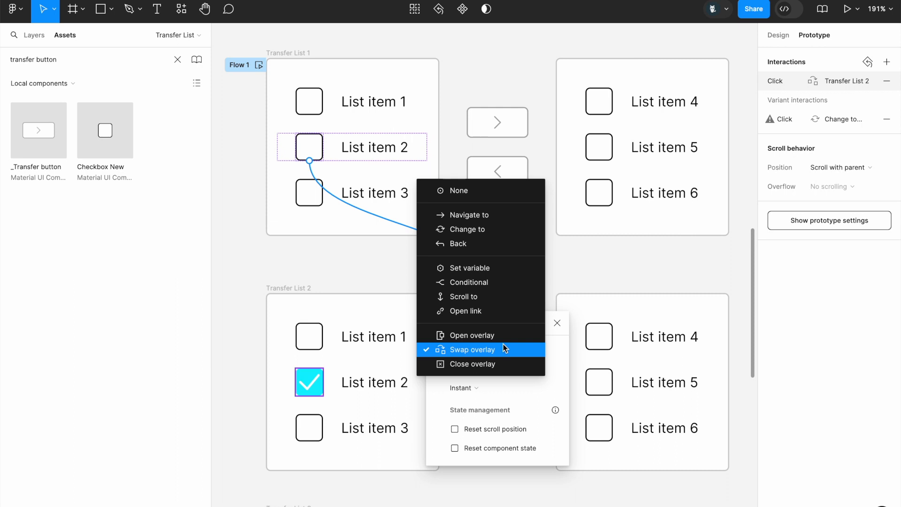
pyautogui.click(500, 354)
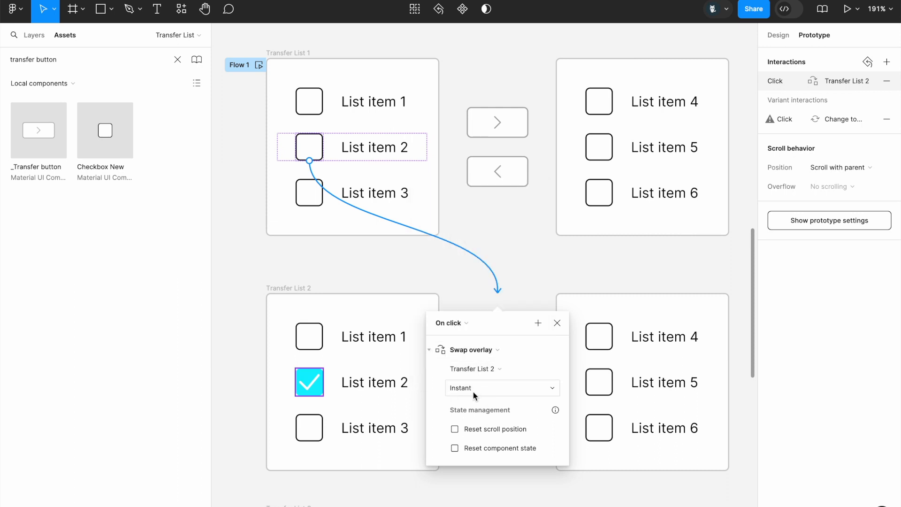
pyautogui.click(376, 269)
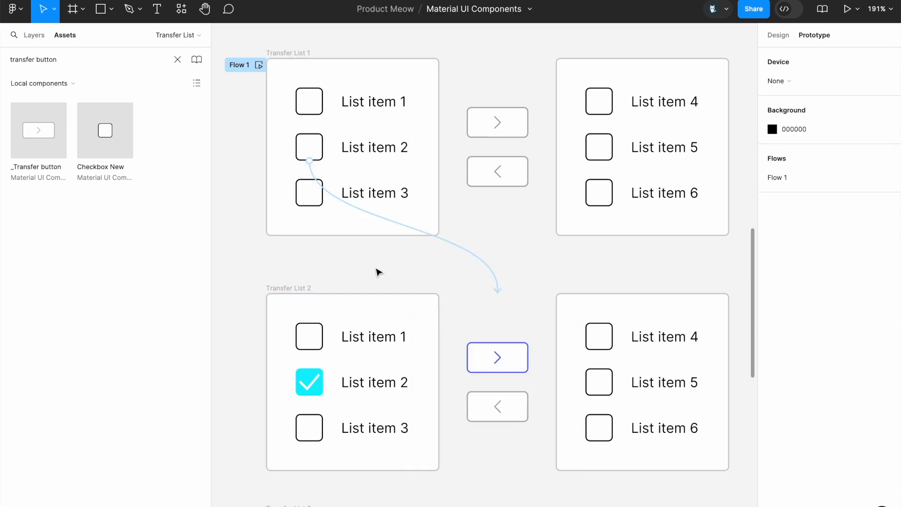
# Link the List item 3 checkbox in Transfer List 2 to Transfer List 3 with an On click interaction using Swap overlay
pyautogui.scroll(-5, 376, 275)
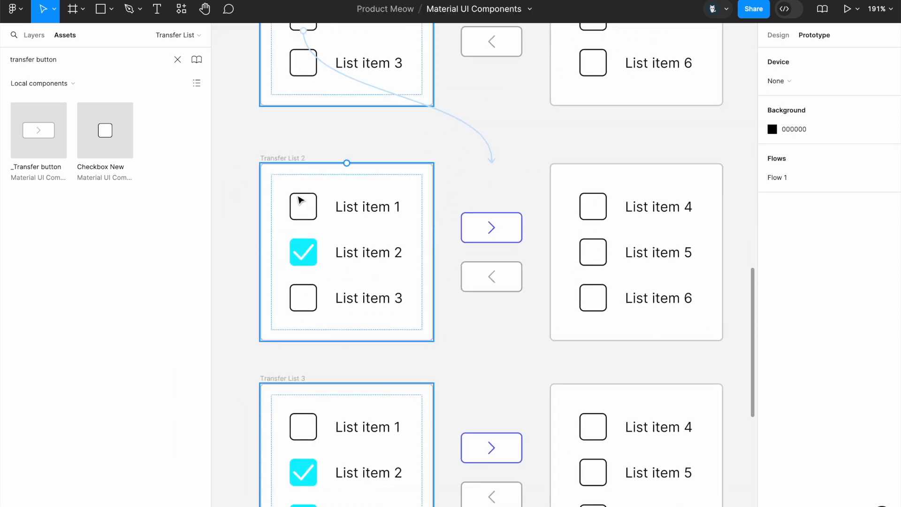
pyautogui.click(305, 299)
pyautogui.scroll(-3, 322, 308)
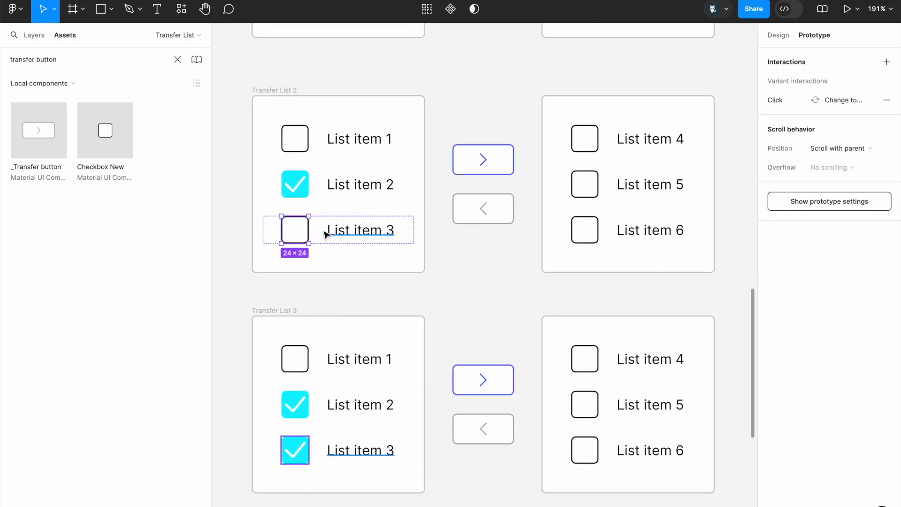
pyautogui.moveTo(310, 230); pyautogui.dragTo(402, 348)
pyautogui.scroll(-3, 402, 348)
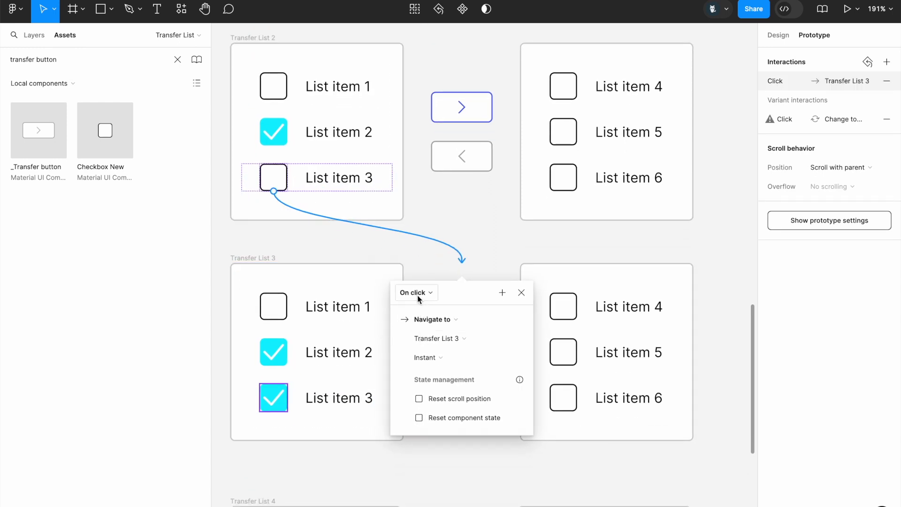
pyautogui.click(433, 319)
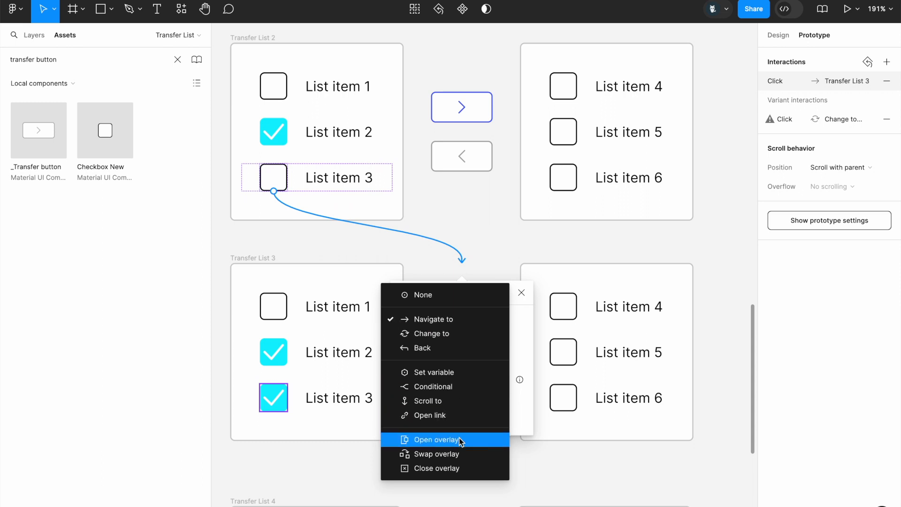
pyautogui.click(463, 454)
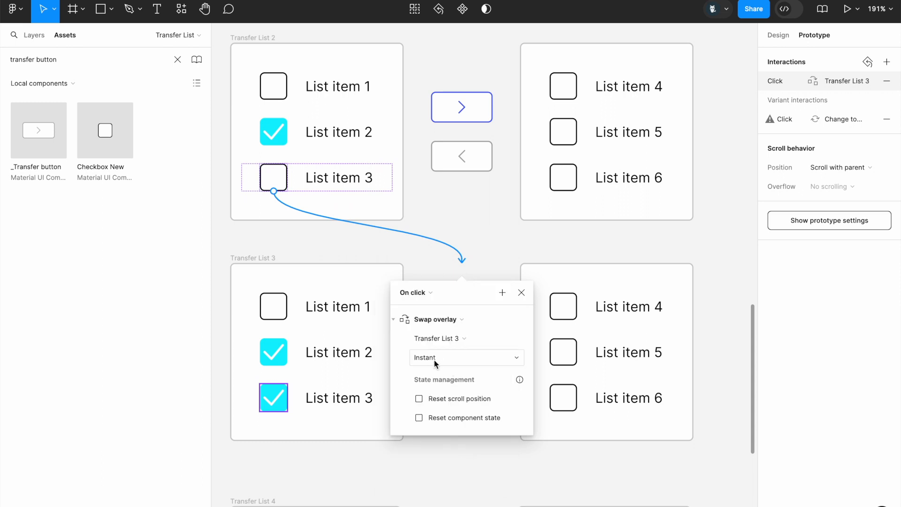
pyautogui.scroll(-4, 427, 360)
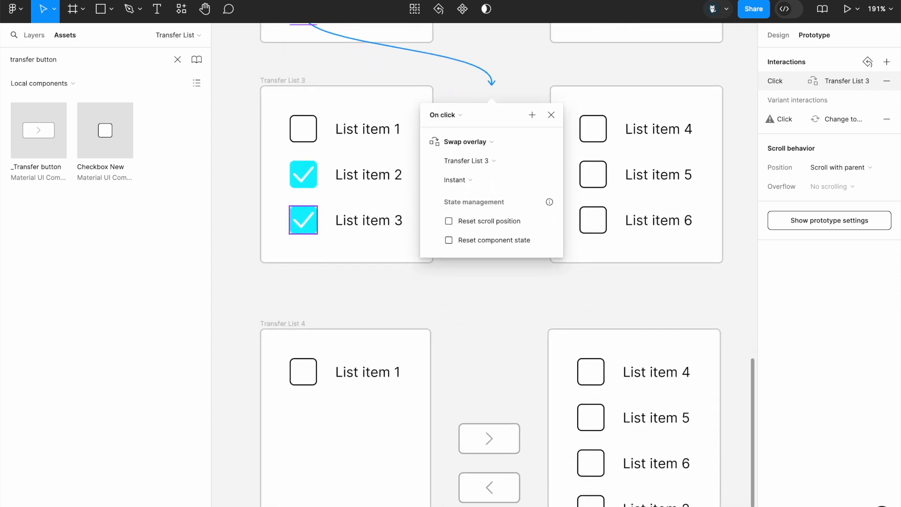
pyautogui.click(375, 302)
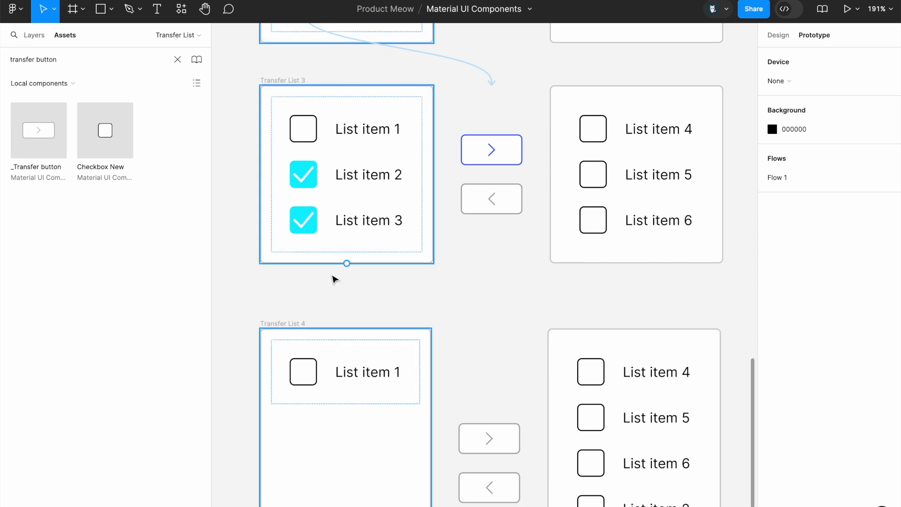
# Link the L→R transfer button in Transfer List 3 to Transfer List 4 with an On click interaction using Swap overlay
pyautogui.click(509, 153)
pyautogui.click(508, 193)
pyautogui.click(505, 160)
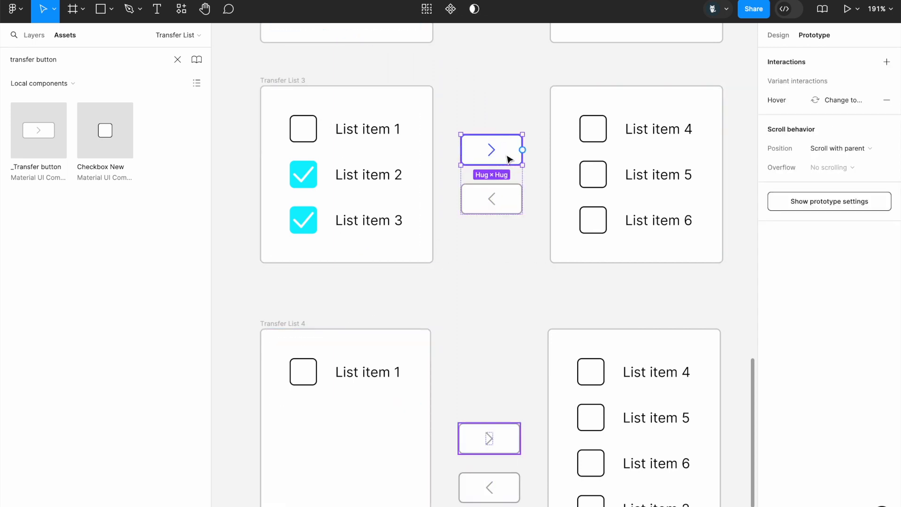
pyautogui.moveTo(522, 150); pyautogui.dragTo(509, 361)
pyautogui.scroll(-3, 524, 299)
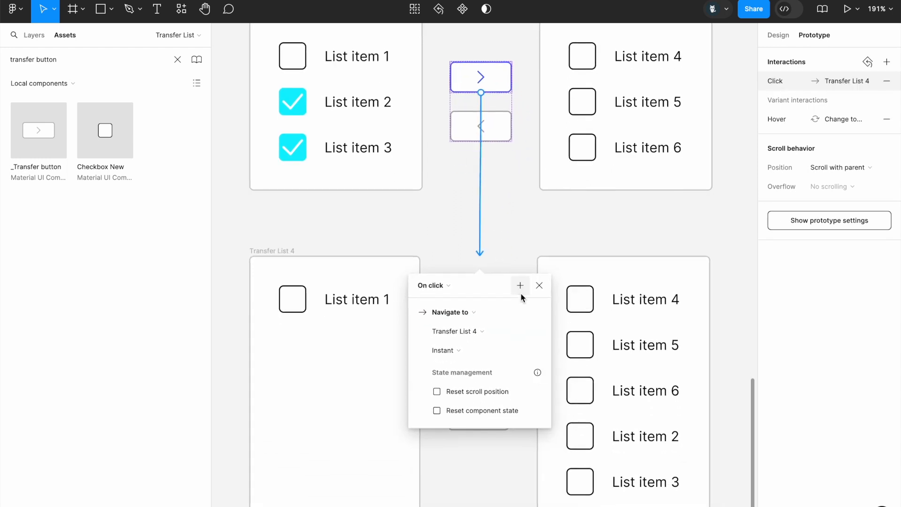
pyautogui.click(462, 313)
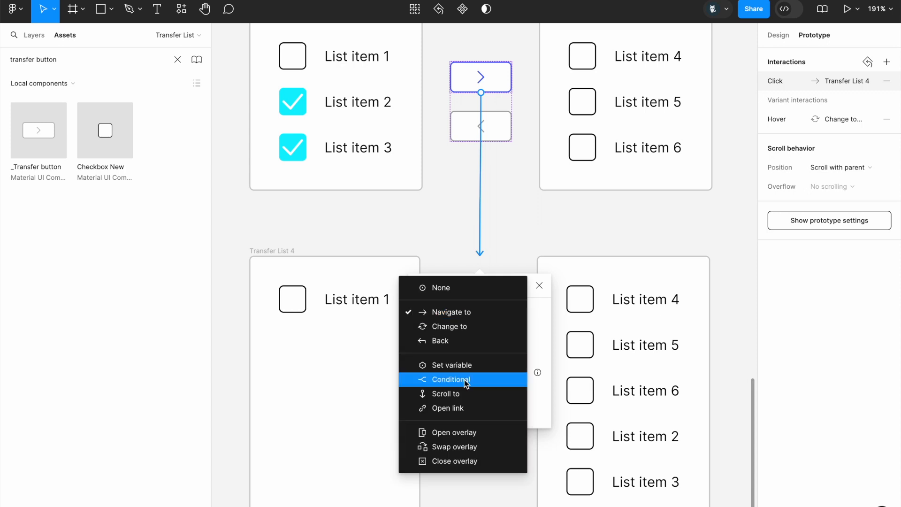
pyautogui.click(474, 447)
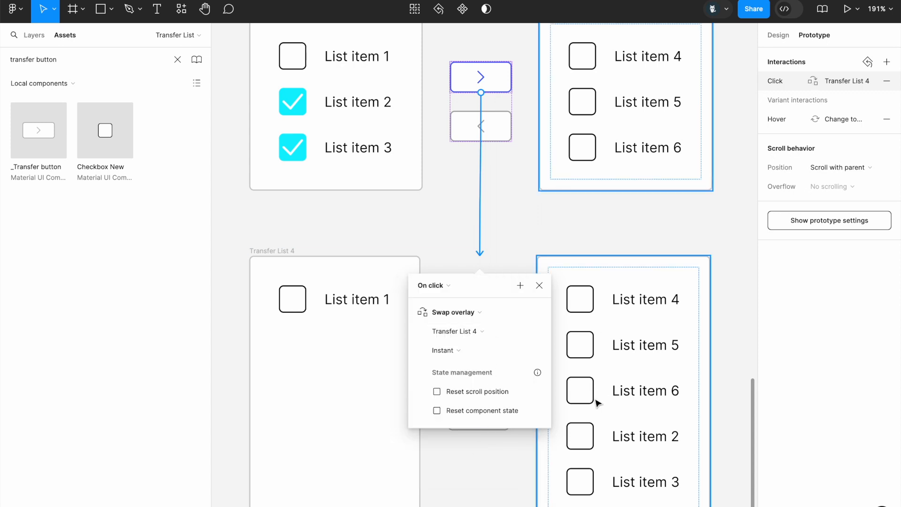
pyautogui.click(538, 232)
# Remove the Flow 1 starting point from Transfer List 1 and add it back to the same frame
pyautogui.scroll(-5, 540, 235)
pyautogui.scroll(4, 540, 245)
pyautogui.hscroll(1, 540, 245)
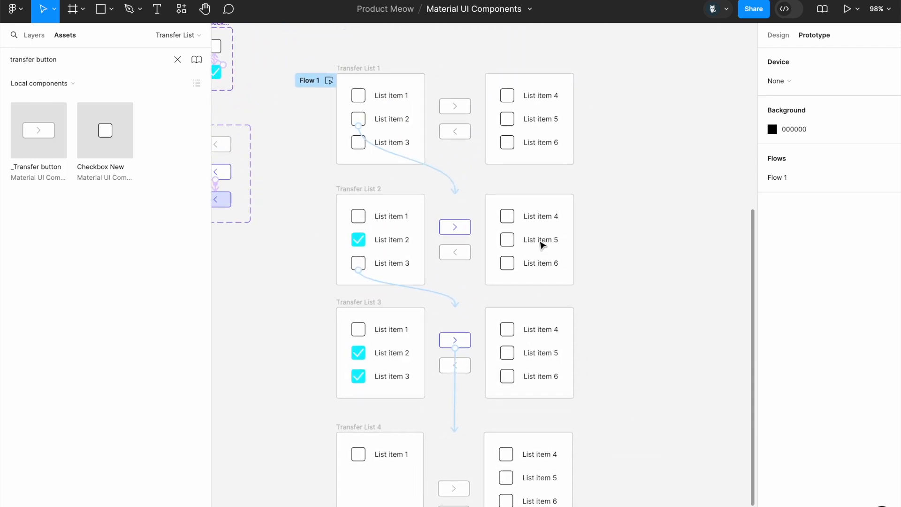
pyautogui.click(313, 86)
pyautogui.click(890, 62)
pyautogui.click(348, 63)
pyautogui.click(360, 72)
pyautogui.scroll(1, 346, 72)
pyautogui.scroll(2, 348, 73)
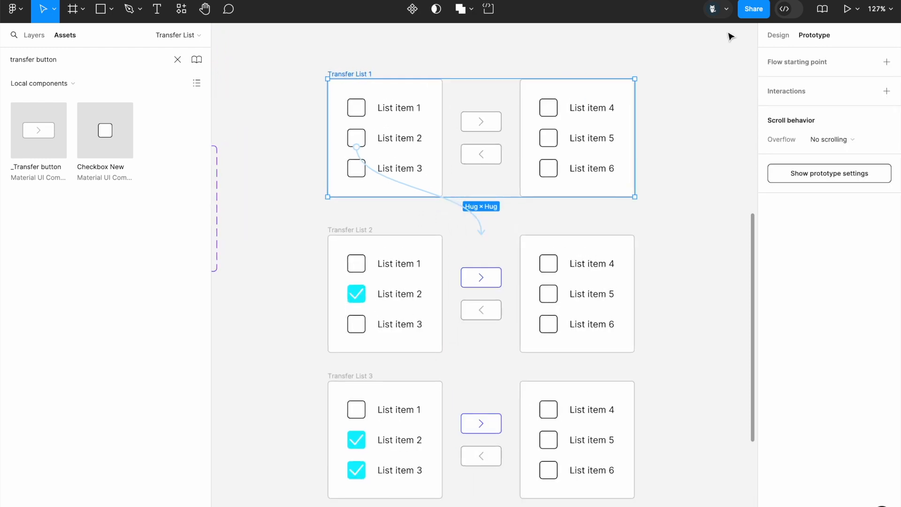
pyautogui.click(801, 66)
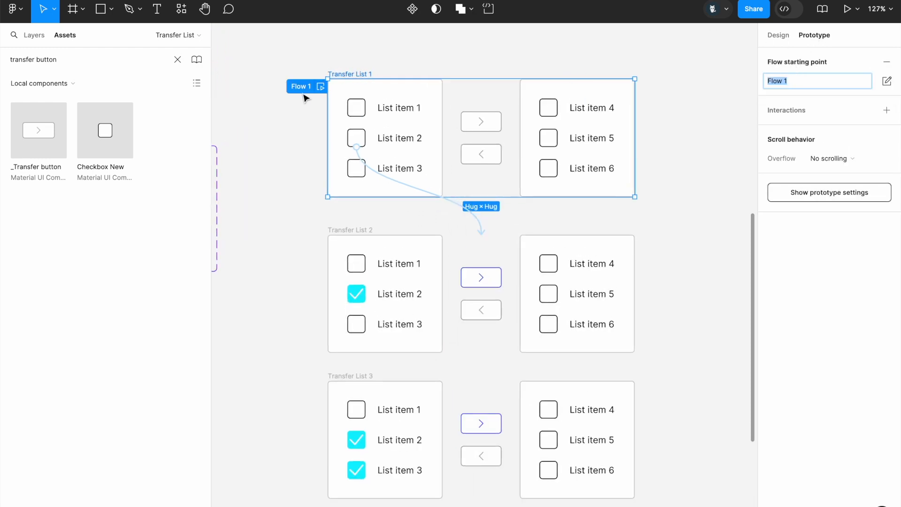
pyautogui.click(292, 75)
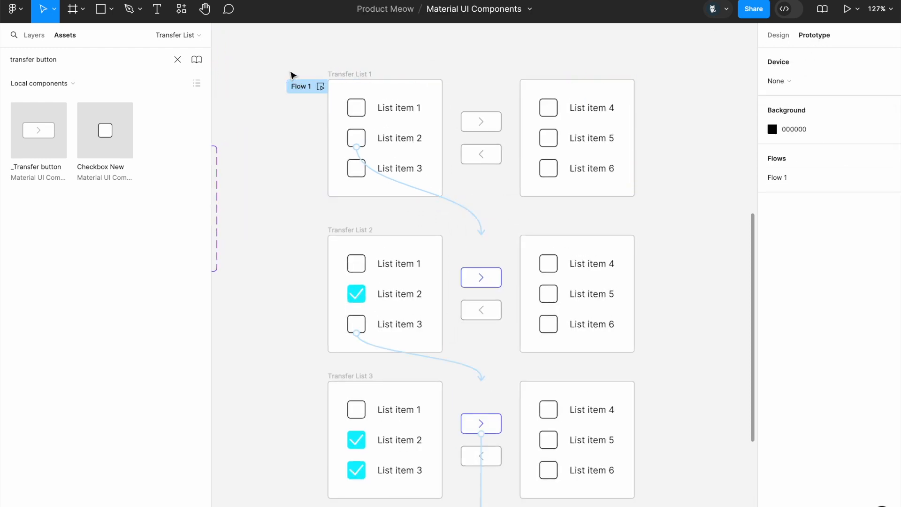
# Play the Flow 1 prototype from Transfer List 1 and expand the preview into the full presentation view
pyautogui.click(321, 87)
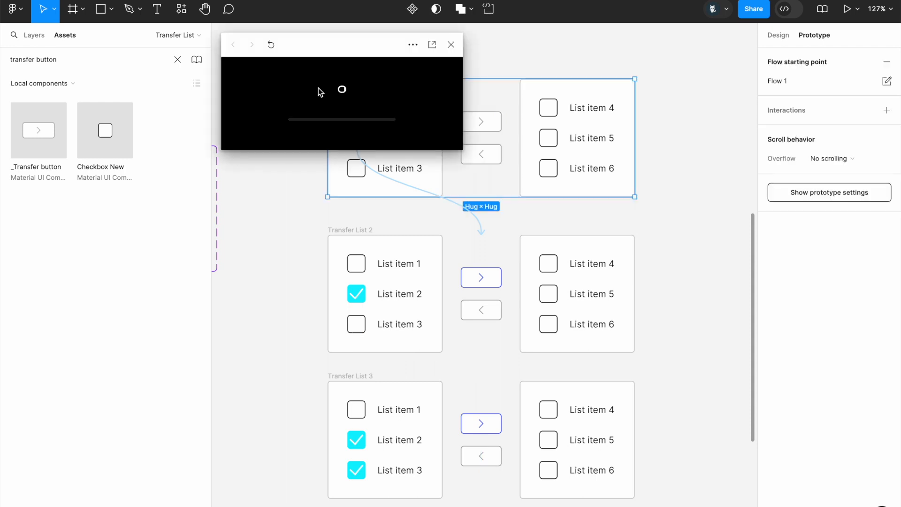
pyautogui.click(432, 49)
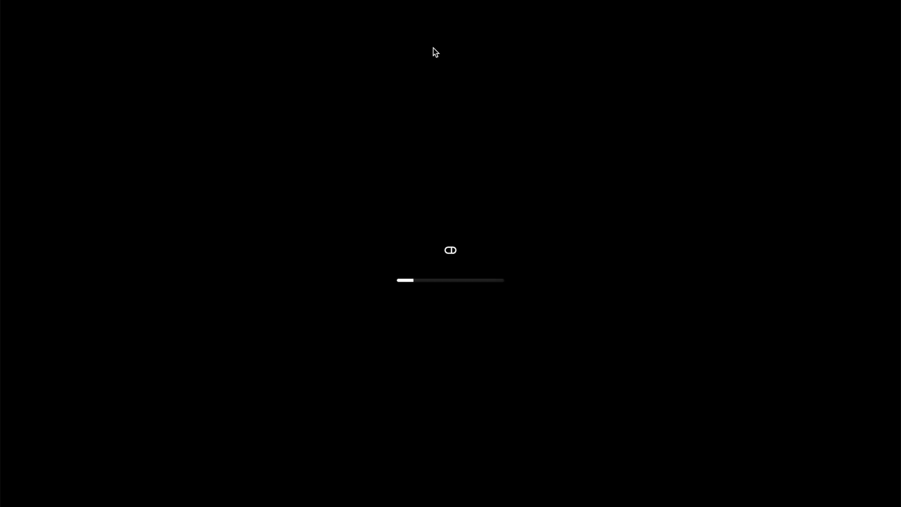
pyautogui.click(860, 10)
pyautogui.click(823, 84)
pyautogui.click(530, 103)
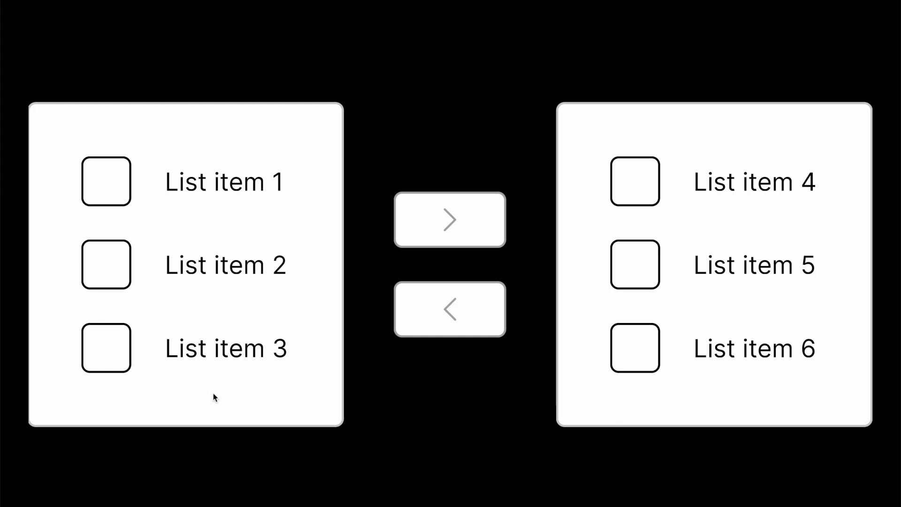
# Test the prototype by checking List item 2 and List item 3 and transferring them to the other list
pyautogui.click(109, 275)
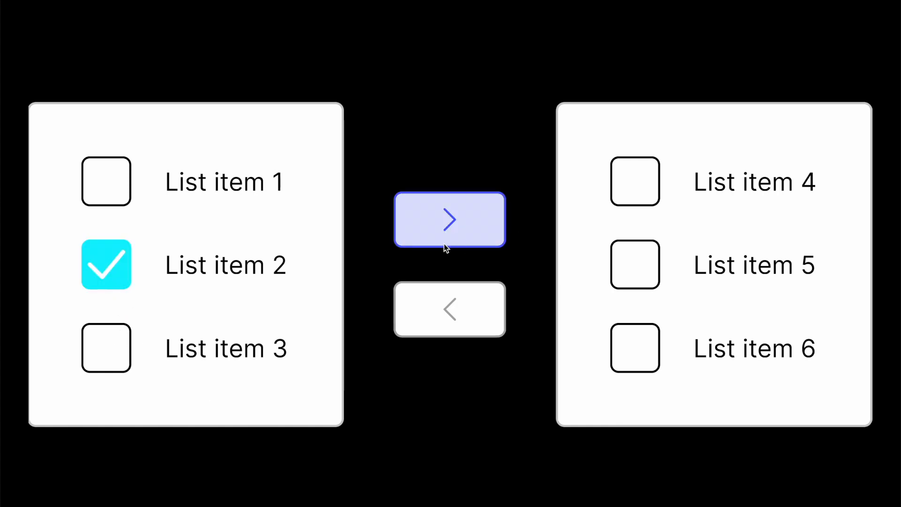
pyautogui.click(121, 354)
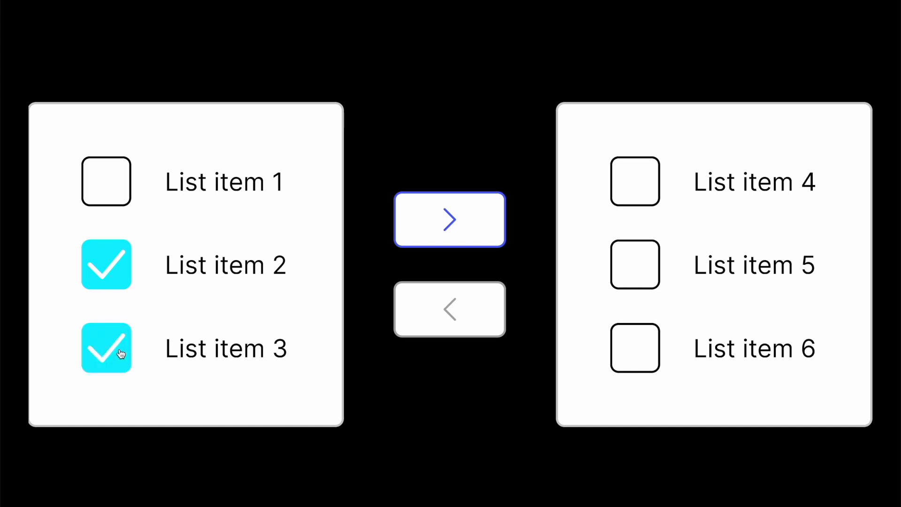
pyautogui.click(458, 229)
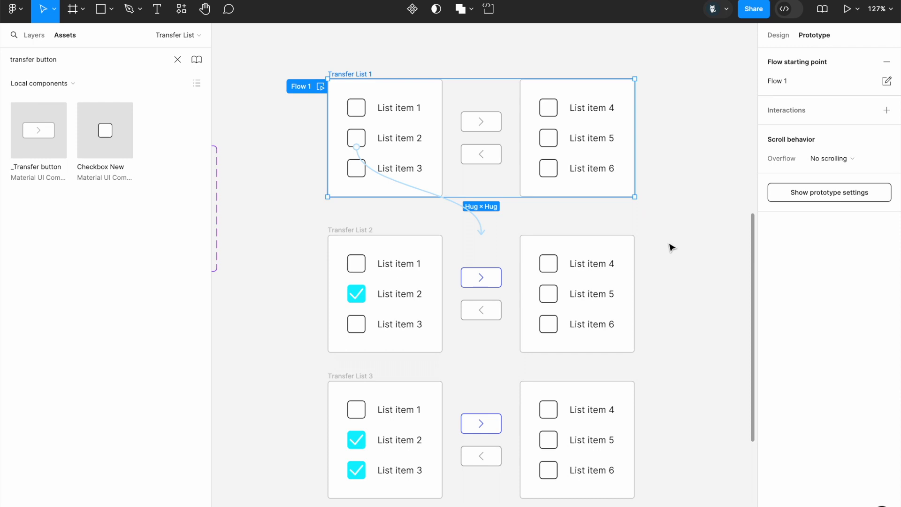
# Add a MacBook Air frame (1280×832) and place it beside the Transfer List frames
pyautogui.click(670, 245)
pyautogui.scroll(-5, 669, 246)
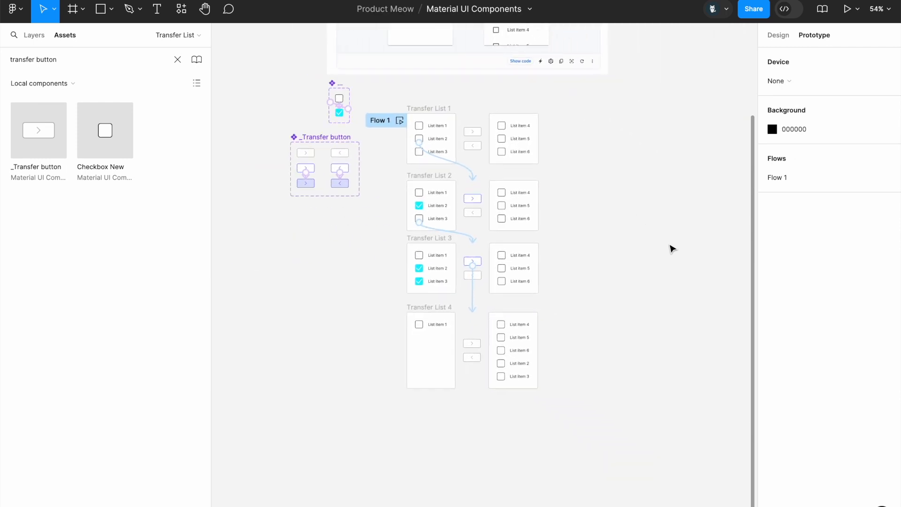
pyautogui.scroll(1, 672, 249)
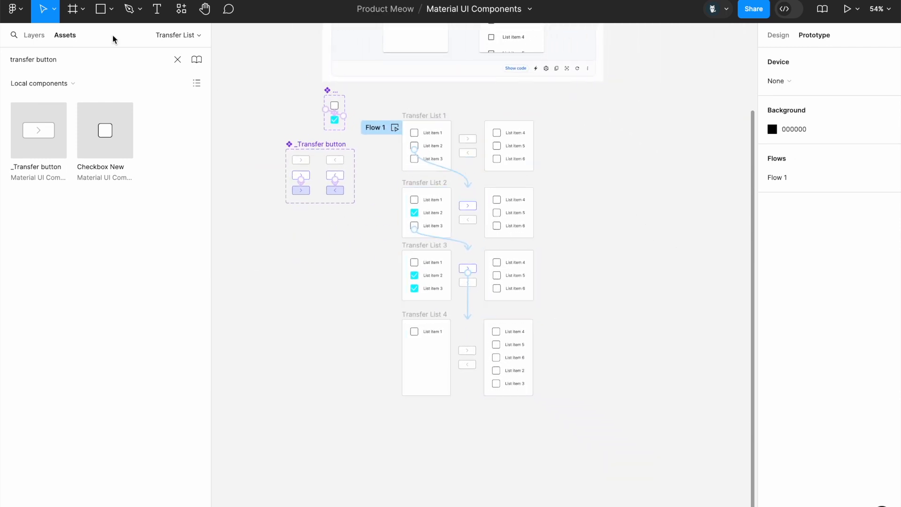
pyautogui.click(83, 9)
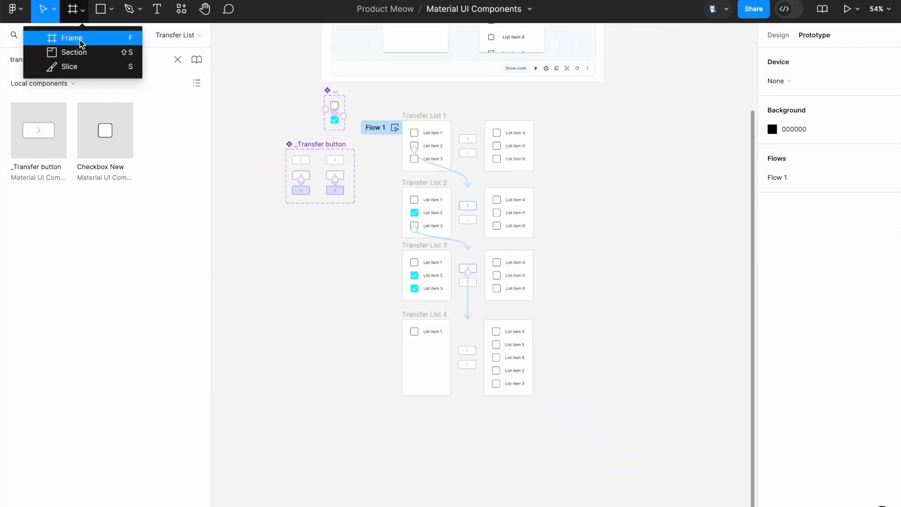
pyautogui.click(80, 40)
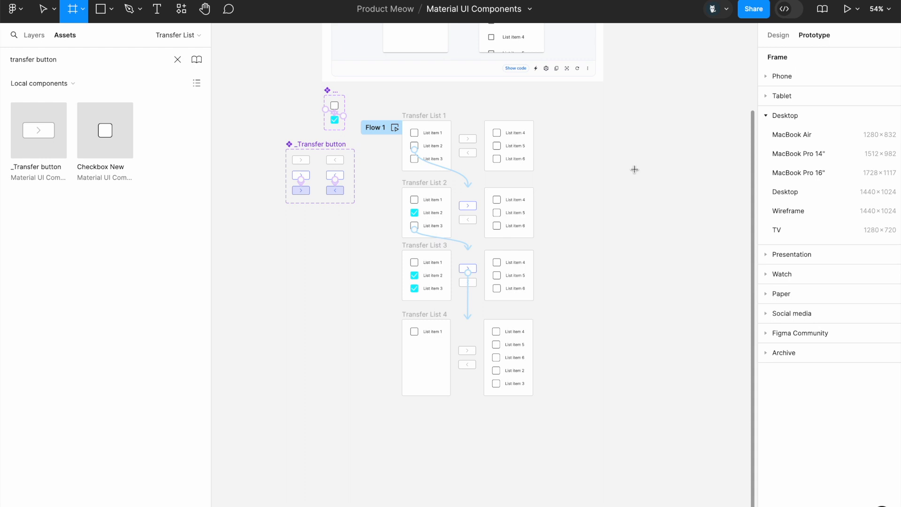
pyautogui.click(813, 135)
pyautogui.moveTo(632, 303); pyautogui.dragTo(681, 292)
pyautogui.scroll(3, 681, 292)
pyautogui.scroll(-2, 629, 279)
pyautogui.scroll(2, 627, 281)
pyautogui.scroll(-3, 628, 284)
pyautogui.scroll(2, 601, 277)
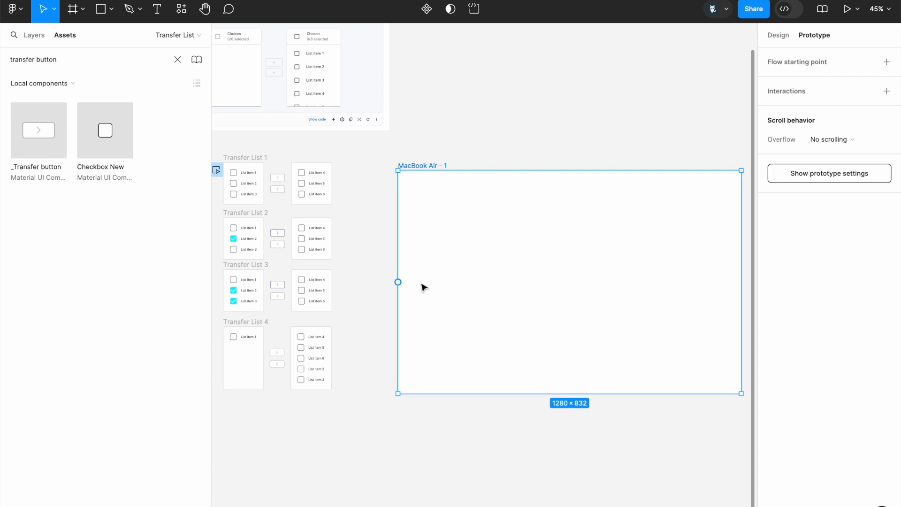
# Add the text "Transfer button" inside the MacBook Air frame and wrap it in auto layout
pyautogui.click(158, 9)
pyautogui.click(539, 242)
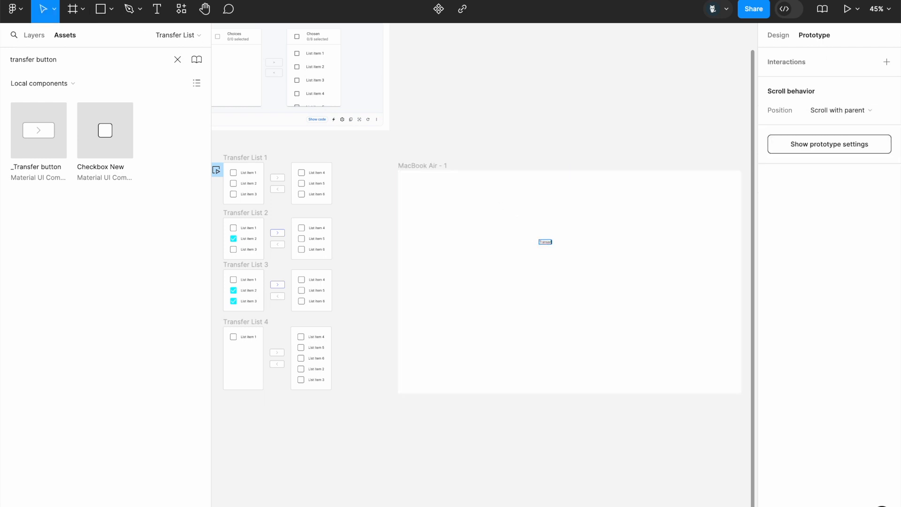
pyautogui.scroll(5, 574, 267)
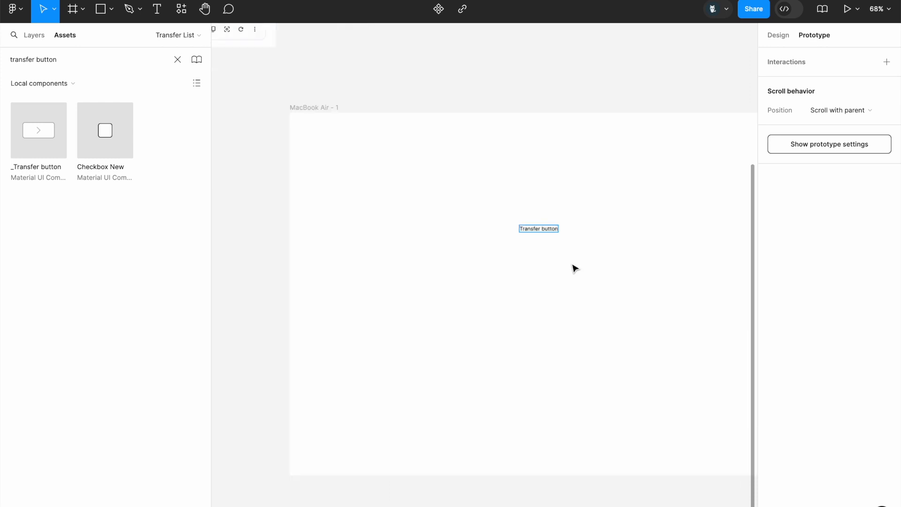
pyautogui.rightClick(537, 214)
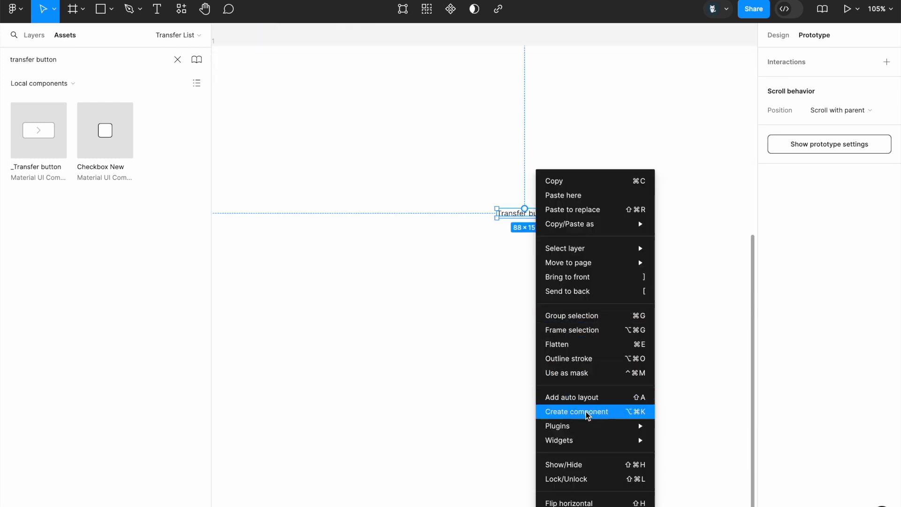
pyautogui.click(578, 399)
# Style the Transfer button frame with a stroke, a corner radius of 4 and an FFFFFF fill
pyautogui.click(778, 35)
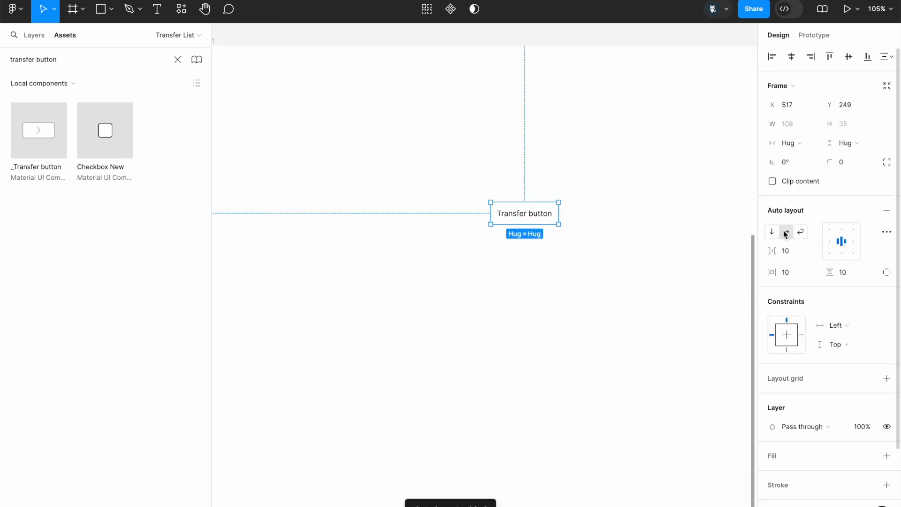
pyautogui.click(785, 485)
pyautogui.click(860, 161)
pyautogui.write('4')
pyautogui.press('Return')
pyautogui.click(565, 288)
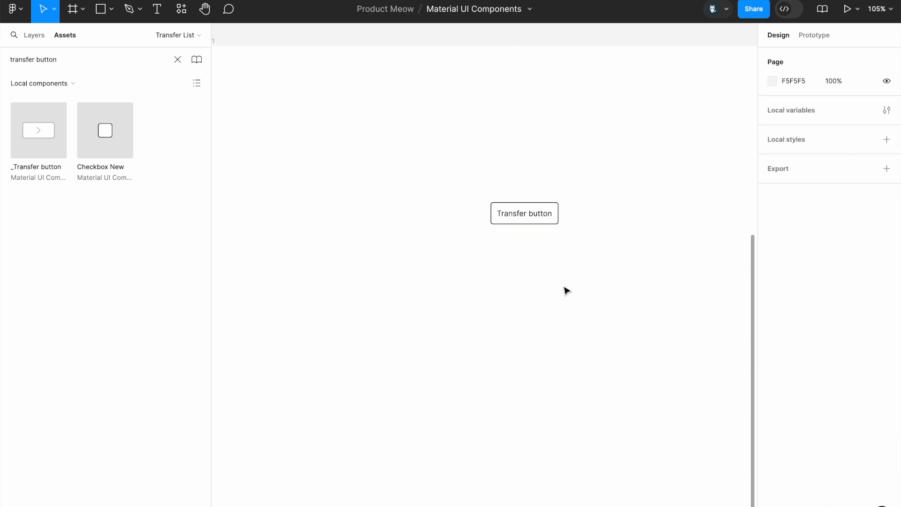
pyautogui.click(540, 215)
pyautogui.click(793, 457)
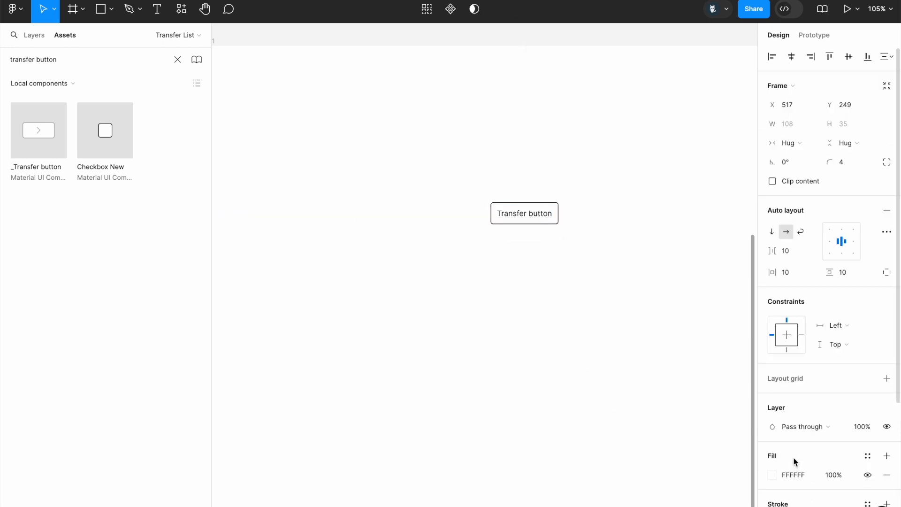
# Change the fill of the Transfer button frame to light red, FB8383
pyautogui.click(772, 475)
pyautogui.moveTo(671, 348); pyautogui.dragTo(683, 232)
pyautogui.click(535, 339)
pyautogui.scroll(-5, 529, 221)
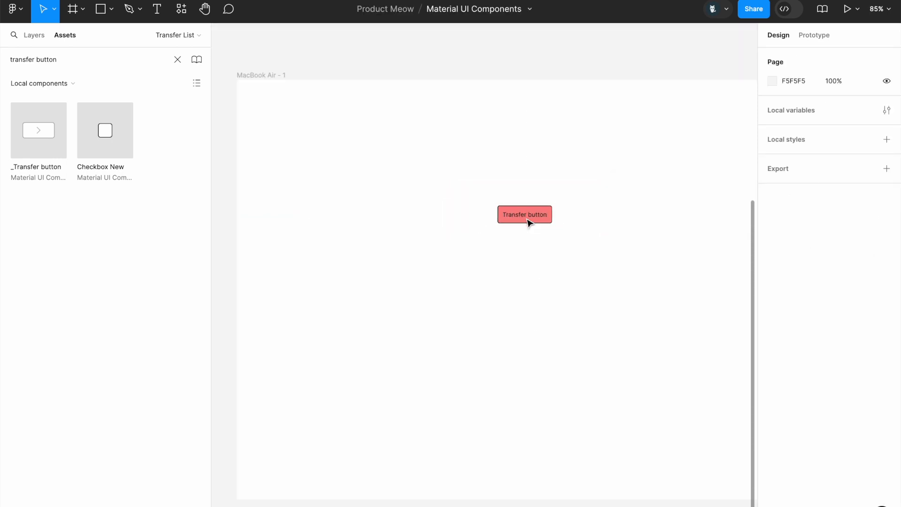
pyautogui.click(529, 218)
pyautogui.hscroll(-3, 439, 217)
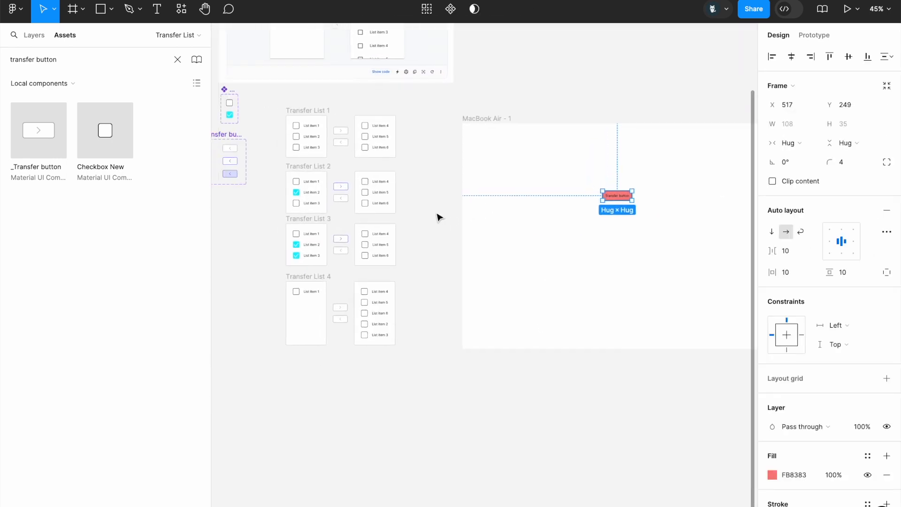
# Give all four Transfer List frames a padding of 16 on every side and an FFFFFF fill
pyautogui.click(313, 114)
pyautogui.scroll(5, 300, 122)
pyautogui.scroll(-1, 305, 277)
pyautogui.scroll(-2, 324, 310)
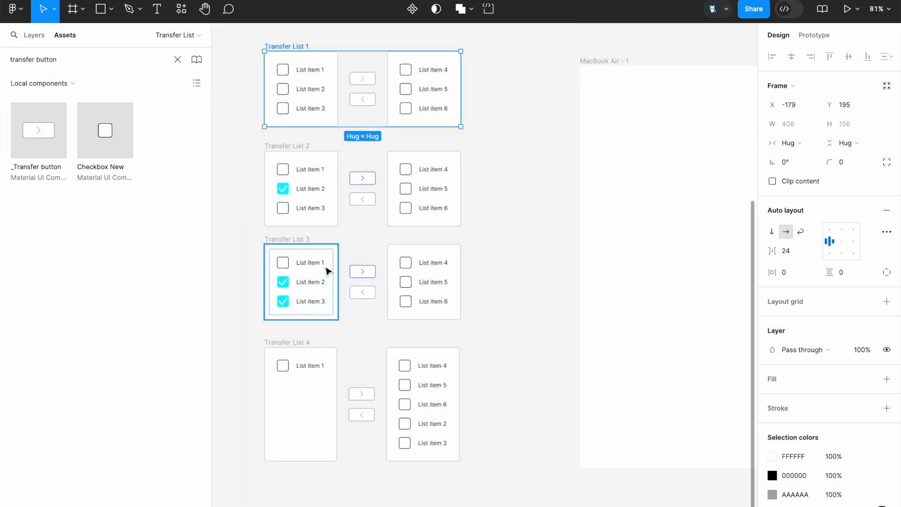
pyautogui.scroll(-3, 356, 300)
pyautogui.scroll(1, 356, 301)
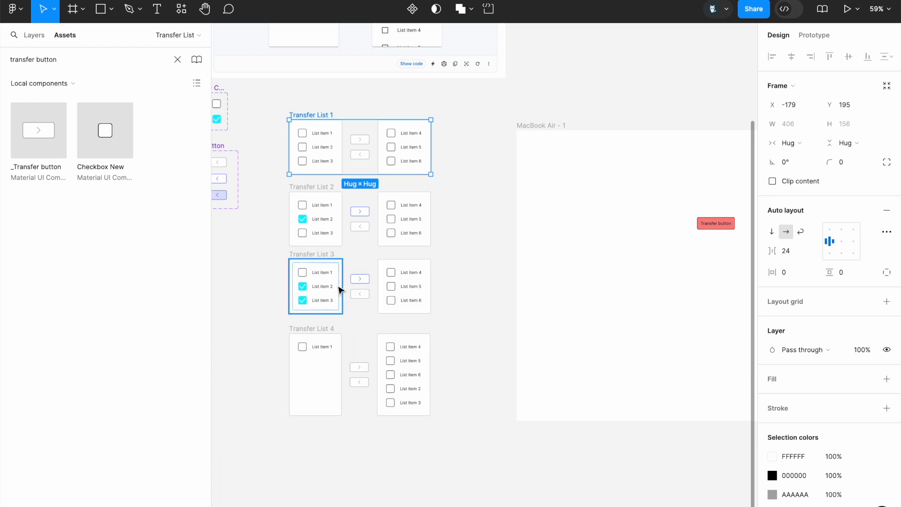
pyautogui.moveTo(314, 114); pyautogui.dragTo(451, 460)
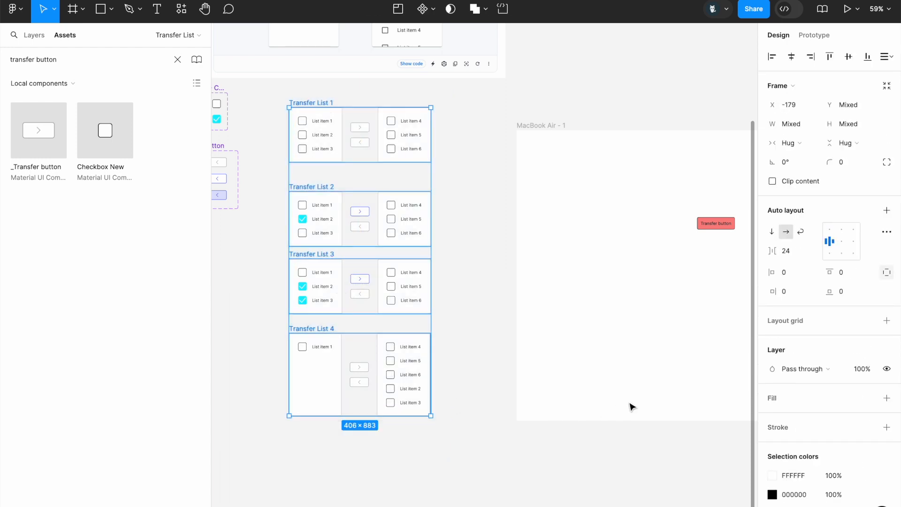
pyautogui.click(795, 273)
pyautogui.write('16')
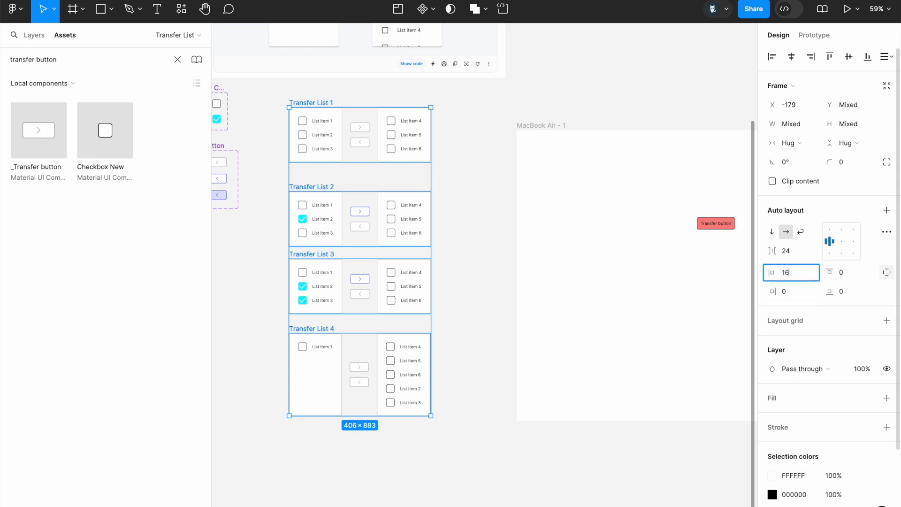
pyautogui.press('Tab')
pyautogui.write('16')
pyautogui.press('Tab')
pyautogui.write('16')
pyautogui.press('Tab')
pyautogui.write('16')
pyautogui.press('Tab')
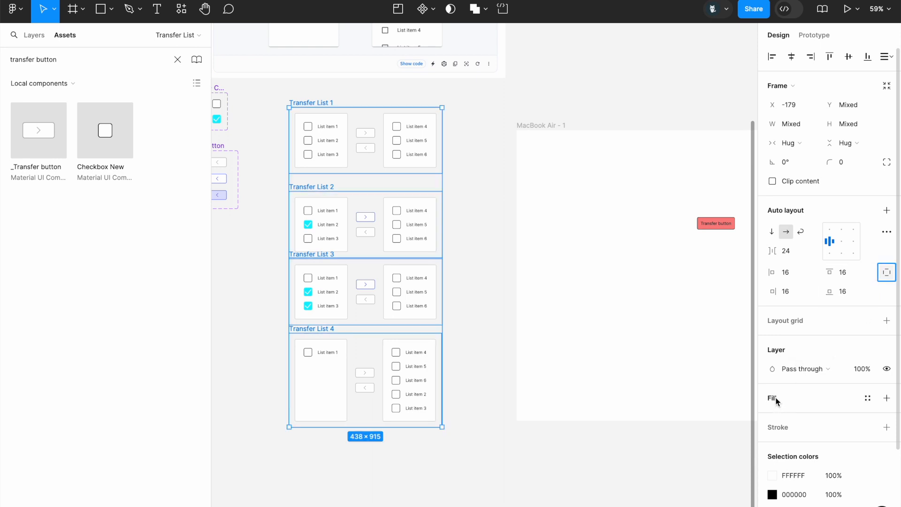
pyautogui.click(511, 348)
# Move the Transfer List 4 and Transfer List 3 frames down to leave clear gaps between the frames
pyautogui.moveTo(322, 329); pyautogui.dragTo(318, 365)
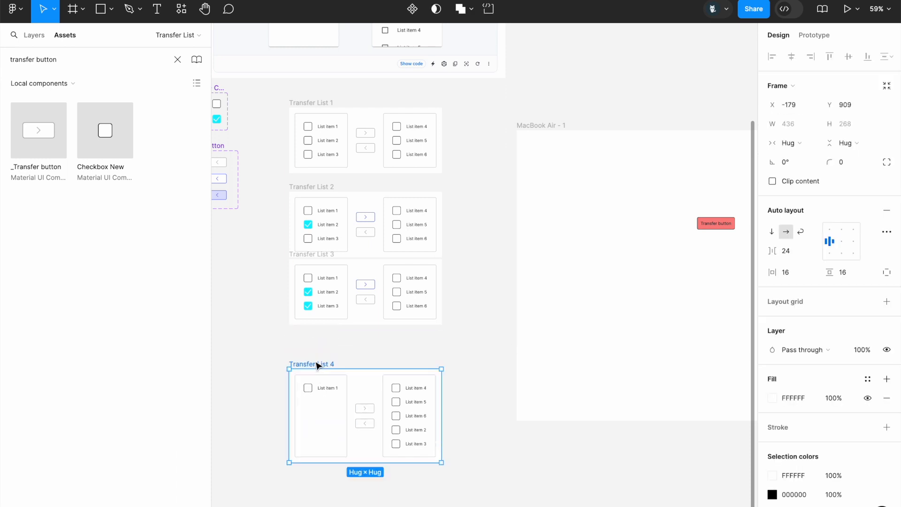
pyautogui.moveTo(312, 257); pyautogui.dragTo(312, 273)
pyautogui.click(486, 257)
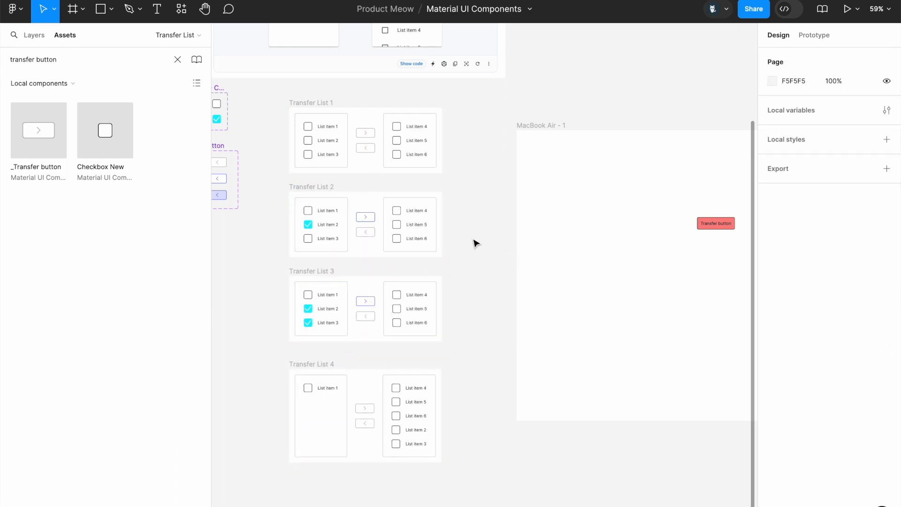
# Set a corner radius of 4 on all four Transfer List frames
pyautogui.moveTo(264, 89); pyautogui.dragTo(478, 498)
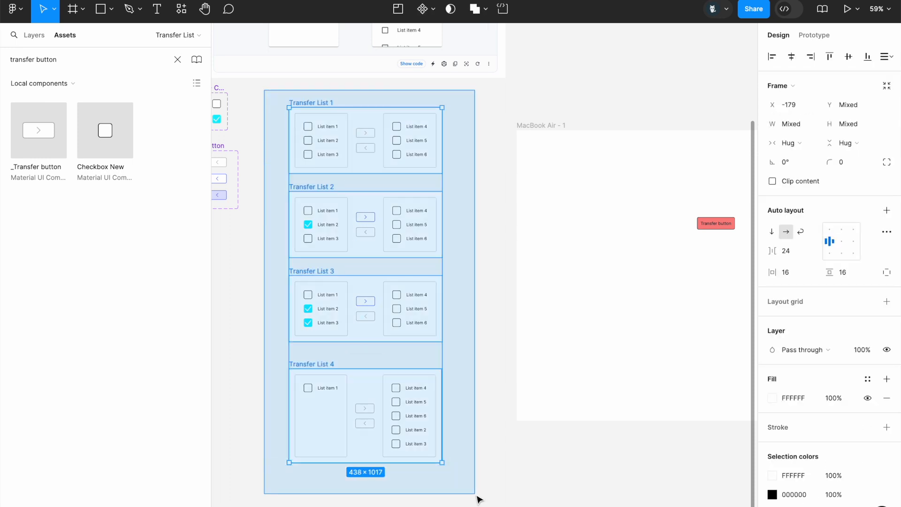
pyautogui.click(859, 164)
pyautogui.write('4')
pyautogui.press('Return')
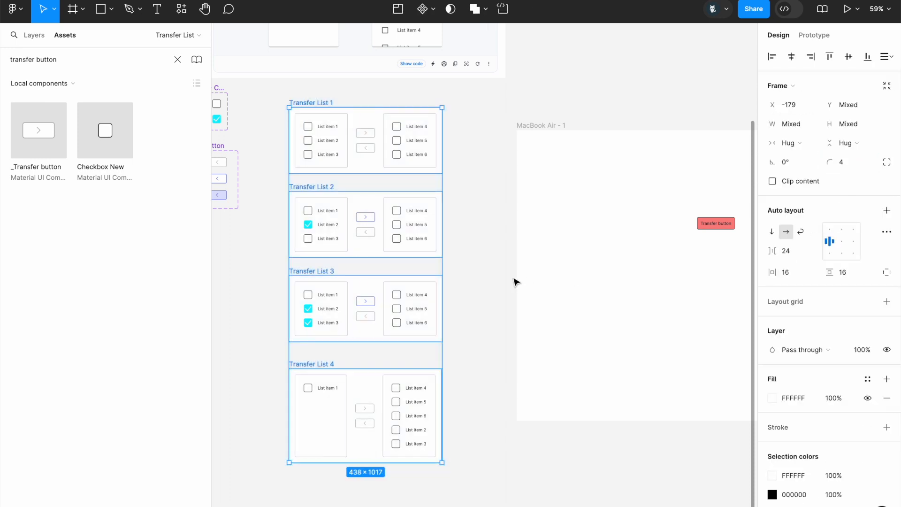
pyautogui.click(527, 282)
# Link the Transfer button to Transfer List 1 with an on-click Open overlay interaction
pyautogui.hscroll(3, 712, 231)
pyautogui.click(666, 242)
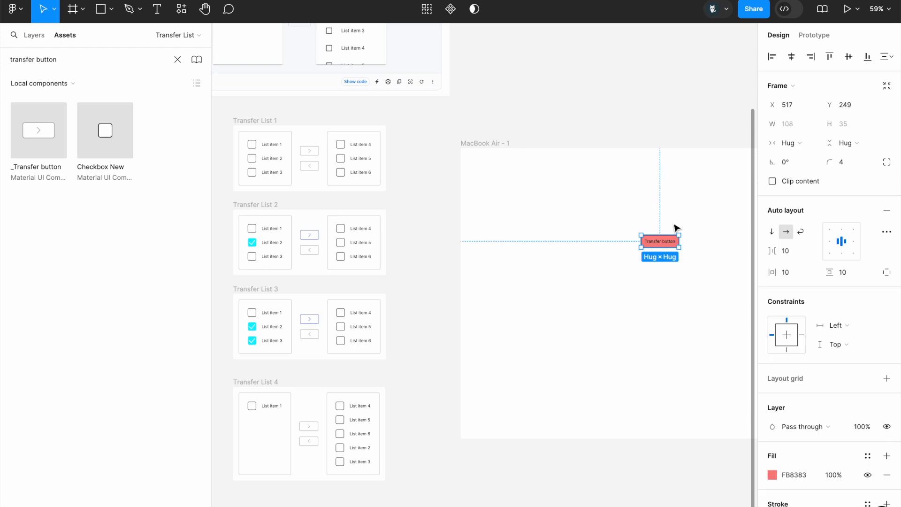
pyautogui.click(814, 35)
pyautogui.moveTo(678, 241); pyautogui.dragTo(367, 161)
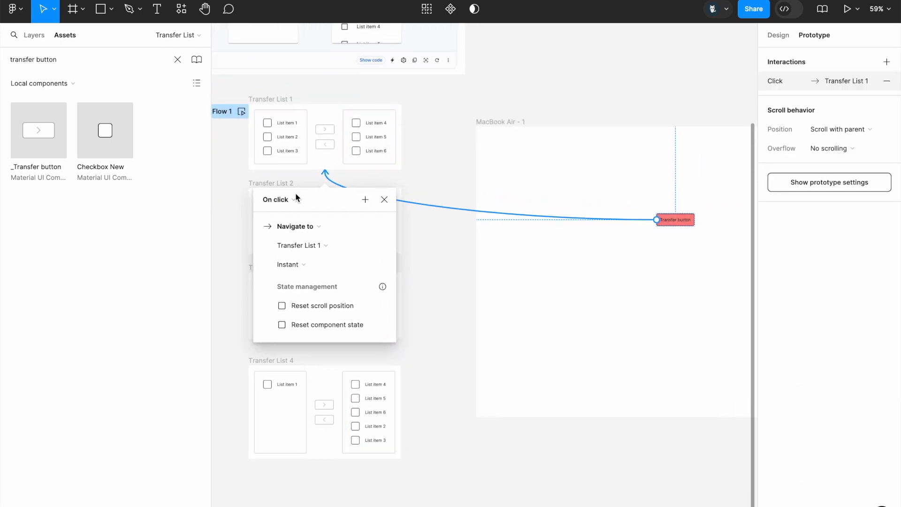
pyautogui.click(302, 230)
pyautogui.click(311, 347)
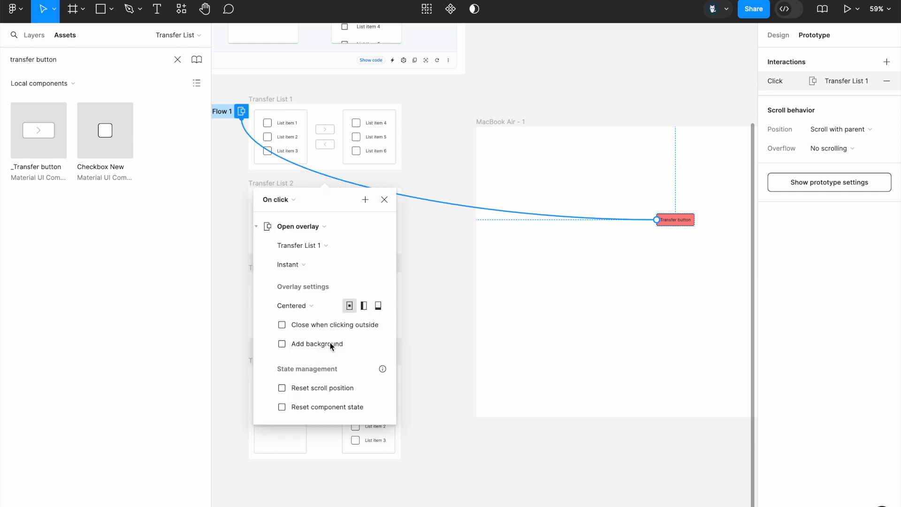
# Make the Transfer List 1 overlay close when clicking outside and add a background at 50% opacity
pyautogui.click(287, 325)
pyautogui.click(284, 344)
pyautogui.click(339, 364)
pyautogui.write('50')
pyautogui.press('Return')
pyautogui.click(460, 355)
pyautogui.scroll(3, 459, 344)
pyautogui.hscroll(-2, 459, 344)
pyautogui.rightClick(460, 342)
pyautogui.press('Escape')
# Add a flow starting point to the MacBook Air frame and name it Demo
pyautogui.hscroll(3, 539, 174)
pyautogui.scroll(-1, 539, 173)
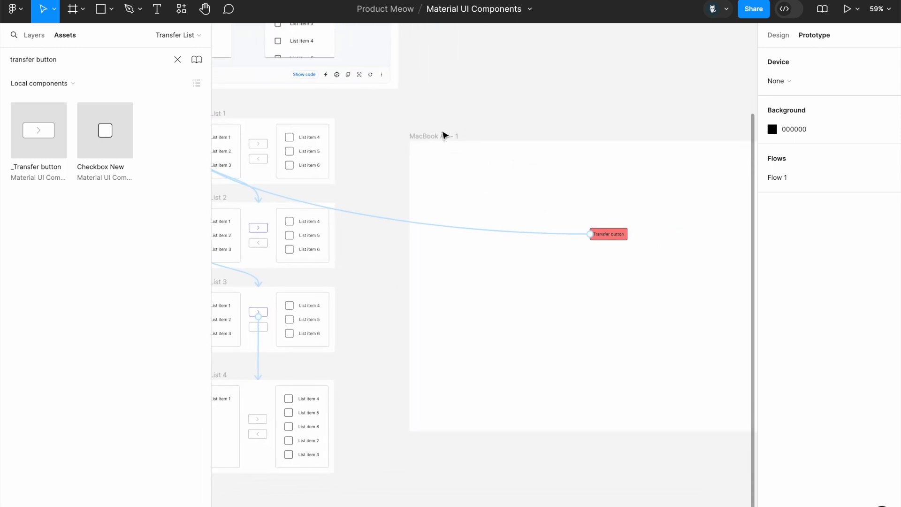
pyautogui.click(442, 136)
pyautogui.hscroll(4, 628, 154)
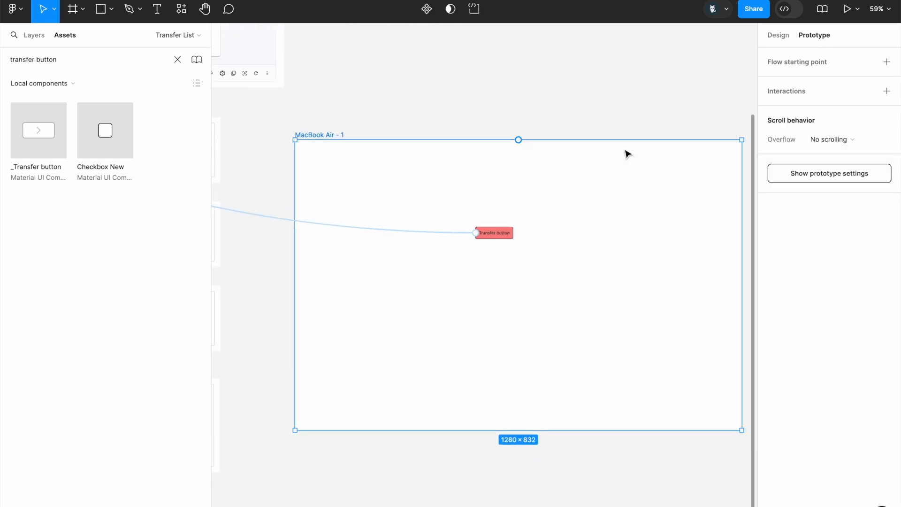
pyautogui.click(793, 62)
pyautogui.click(518, 88)
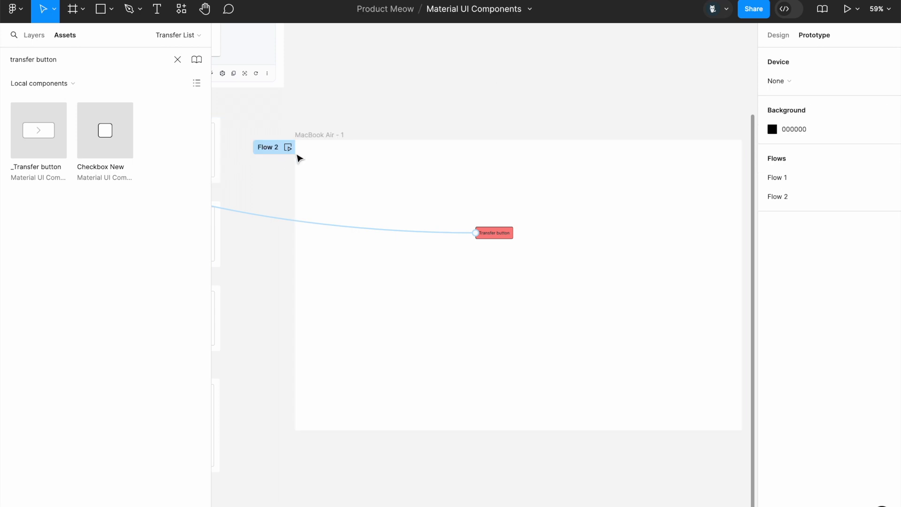
pyautogui.doubleClick(272, 148)
pyautogui.write('Demo')
pyautogui.press('Return')
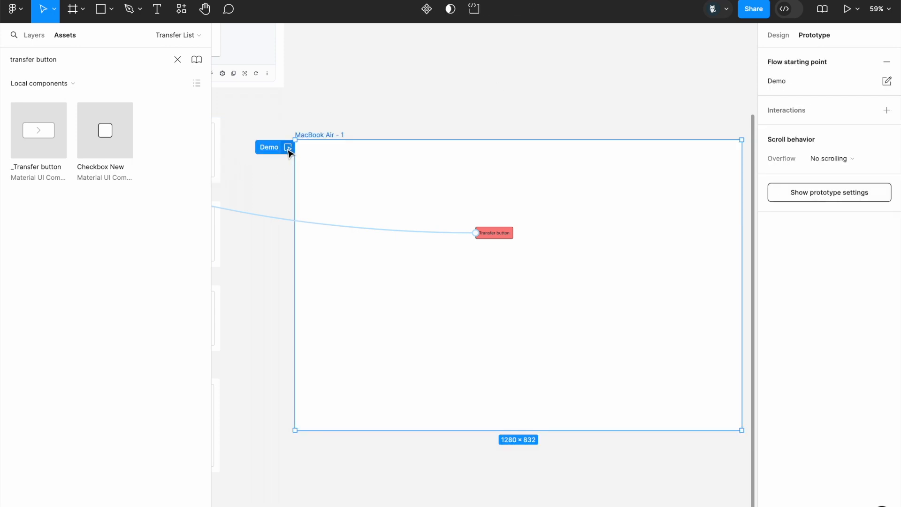
# Run the Demo flow as a prototype and scale the presentation so the whole frame fits the view
pyautogui.click(288, 148)
pyautogui.click(436, 47)
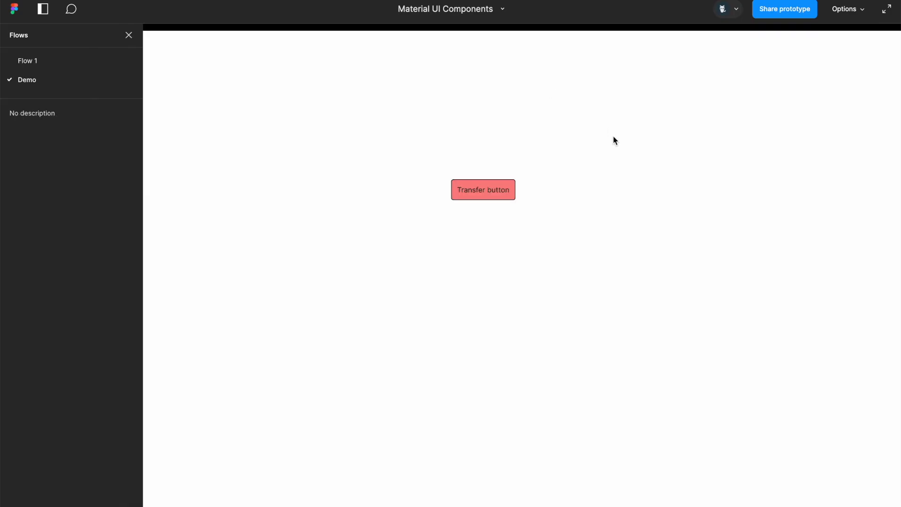
pyautogui.click(846, 15)
pyautogui.click(835, 62)
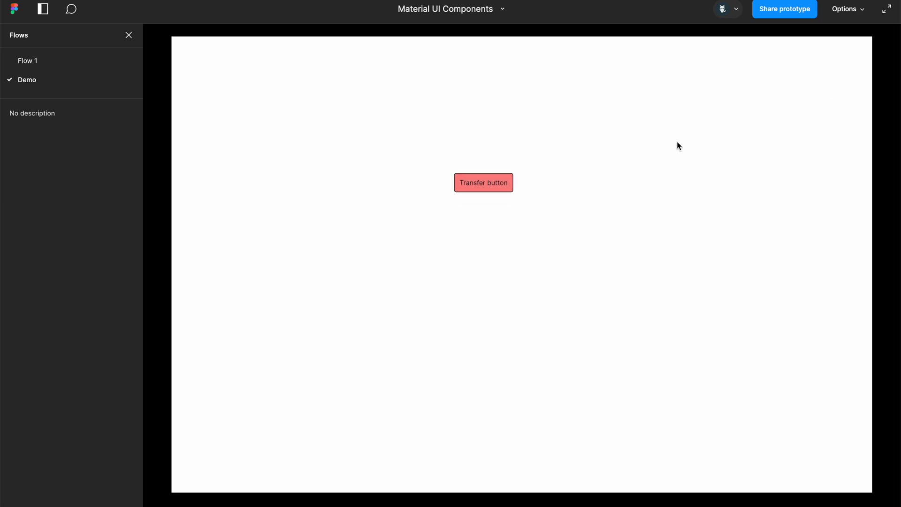
# Test the Demo flow by opening the transfer list overlay, checking List item 2 and List item 3, and transferring them
pyautogui.click(497, 190)
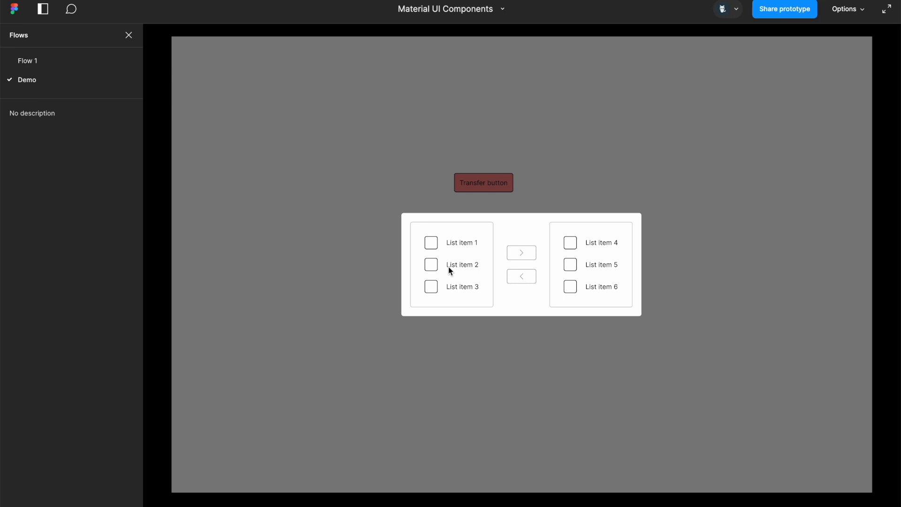
pyautogui.click(431, 268)
pyautogui.click(432, 288)
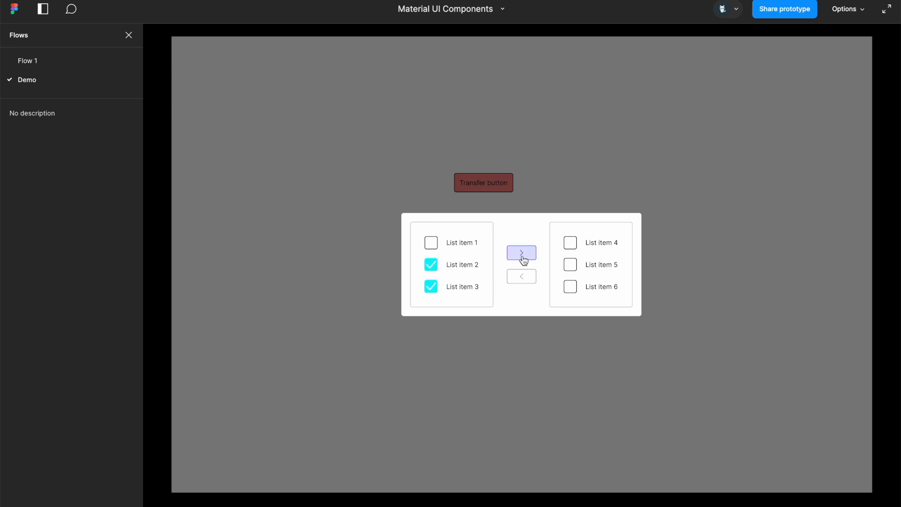
pyautogui.click(524, 258)
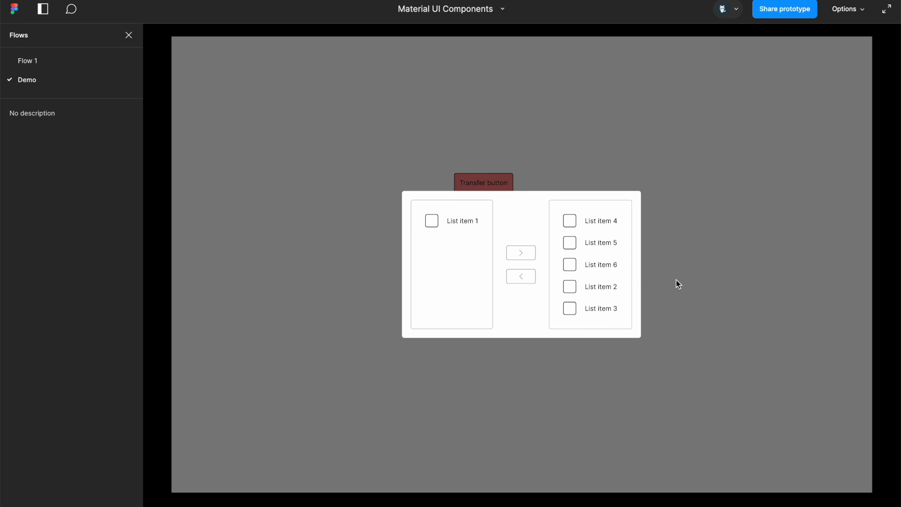